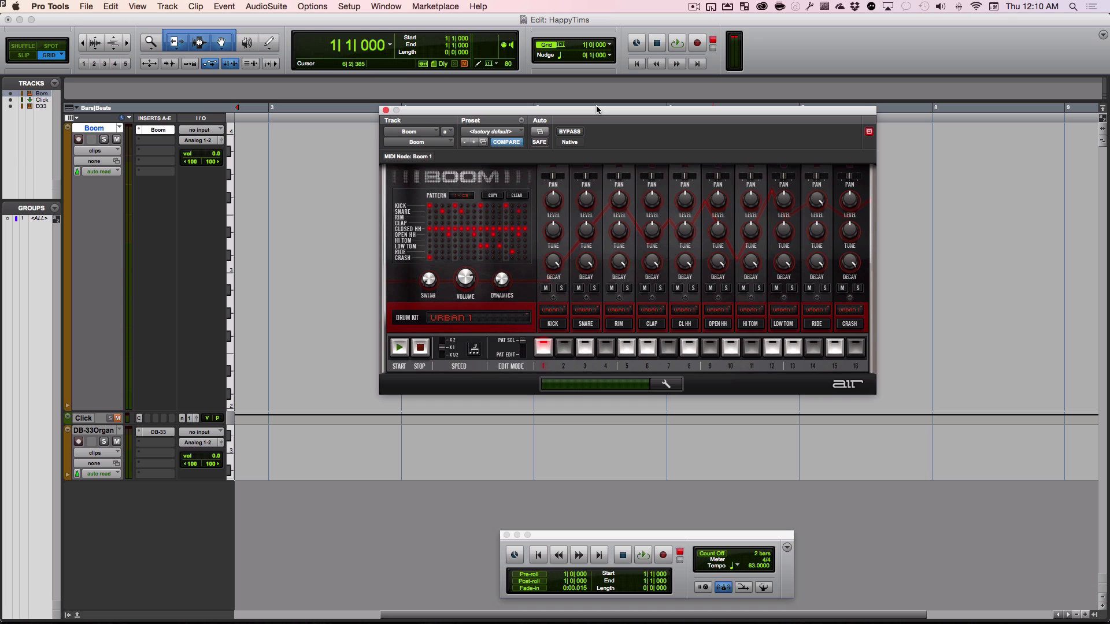
- Move the Boom window right over the edit window and nudge it into its final position
{"action": "left_click_drag", "start_coordinate": [685, 112], "coordinate": [801, 130]}
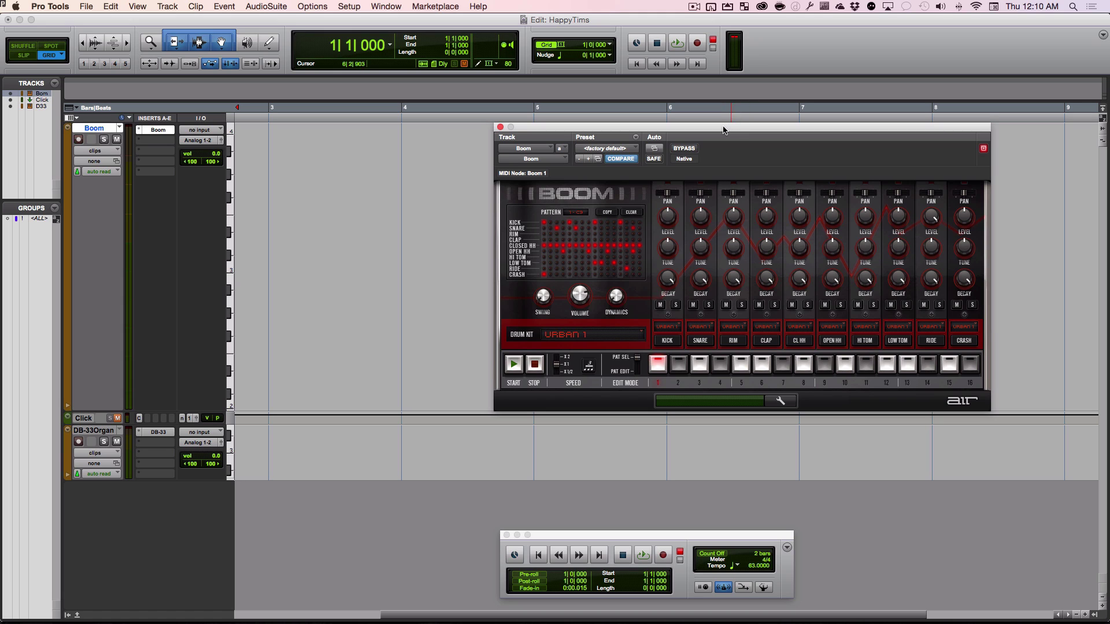
{"action": "left_click_drag", "start_coordinate": [724, 130], "coordinate": [710, 132]}
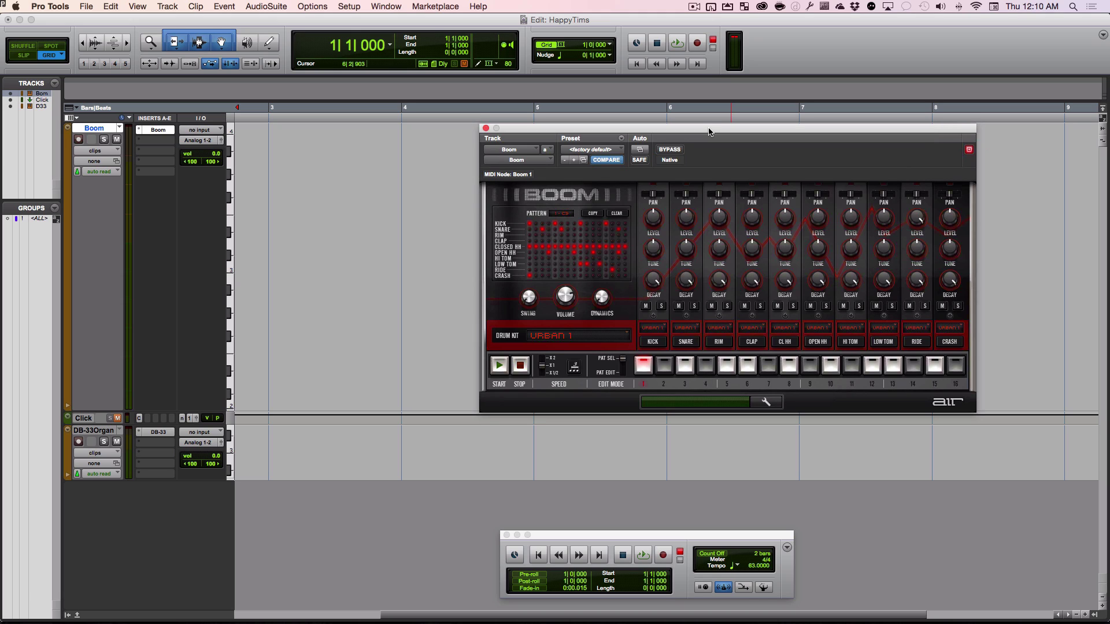
{"action": "left_click_drag", "start_coordinate": [709, 133], "coordinate": [713, 128]}
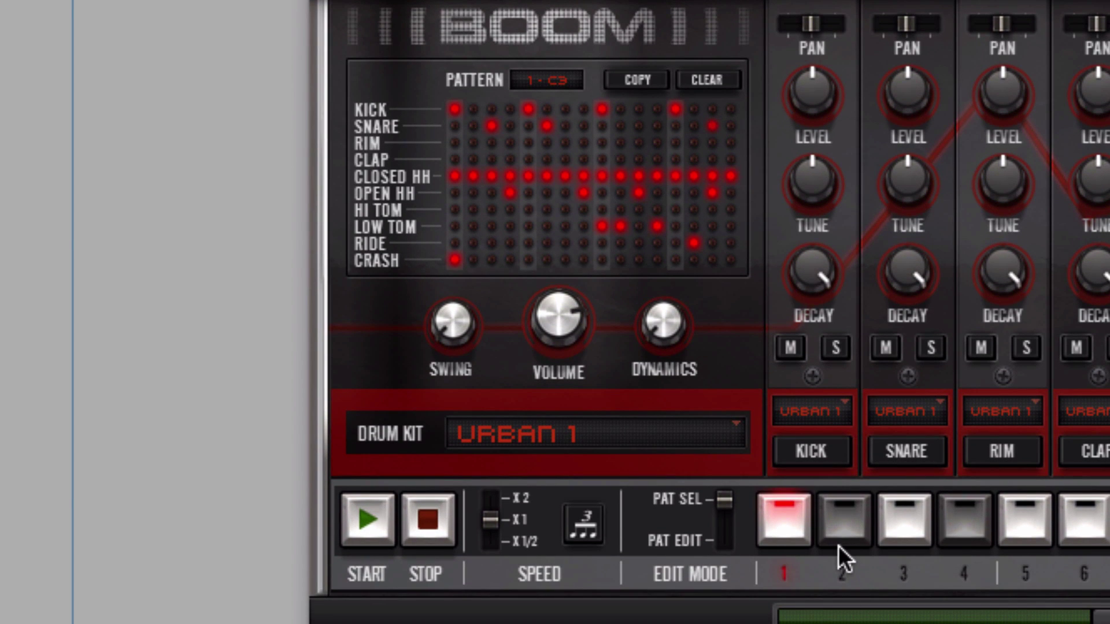
- Audition Boom pattern 2, then switch to pattern 3 (D3)
{"action": "left_click", "coordinate": [839, 546]}
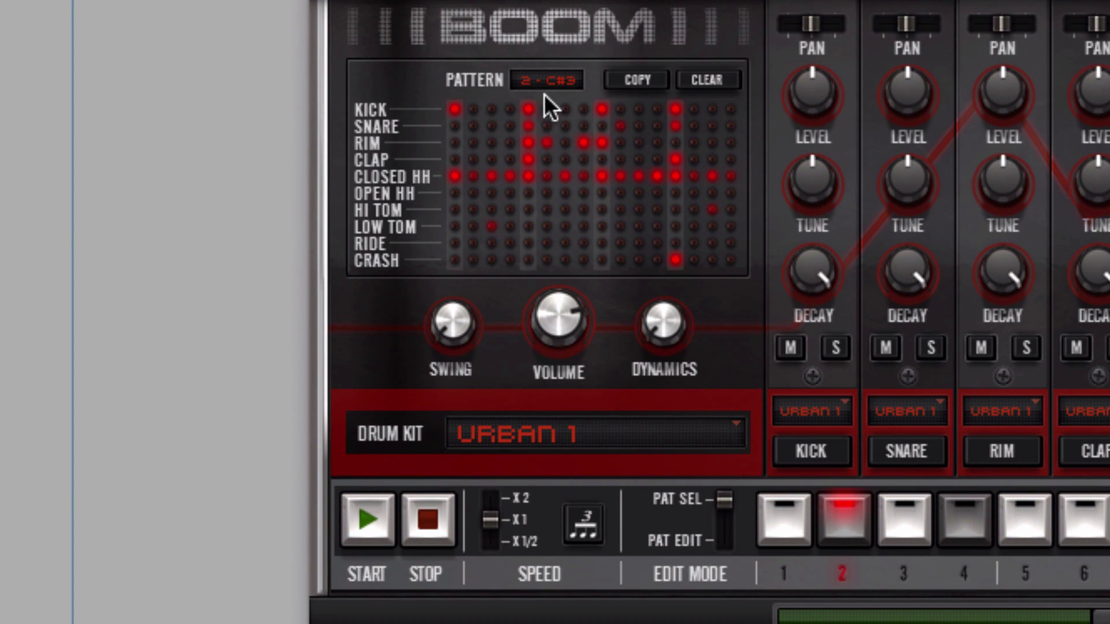
{"action": "left_click", "coordinate": [897, 511]}
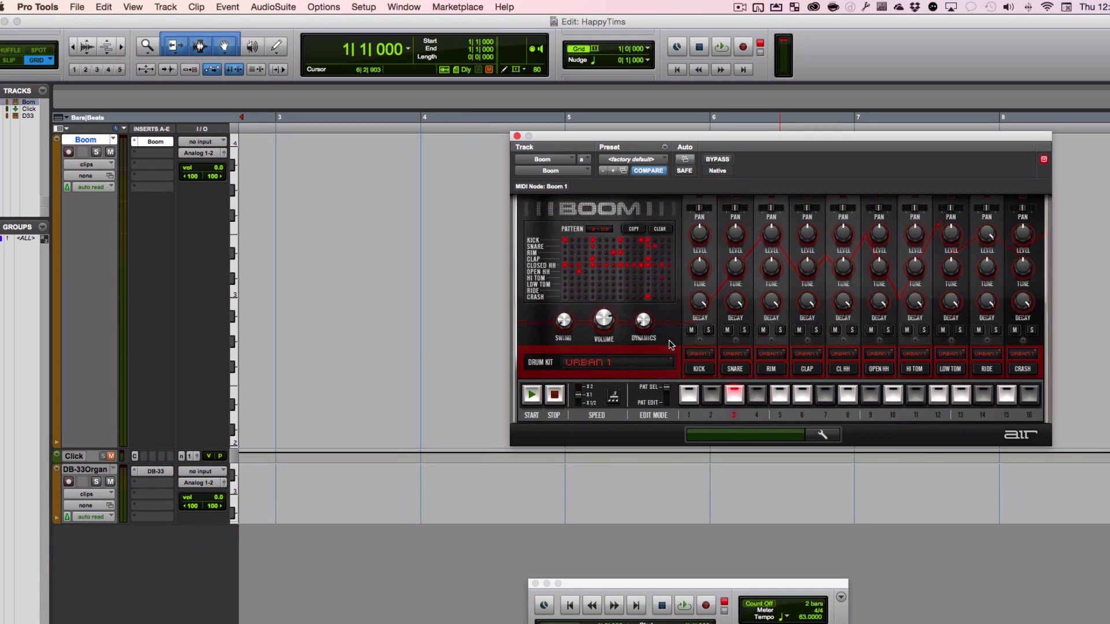
{"action": "left_click", "coordinate": [234, 310]}
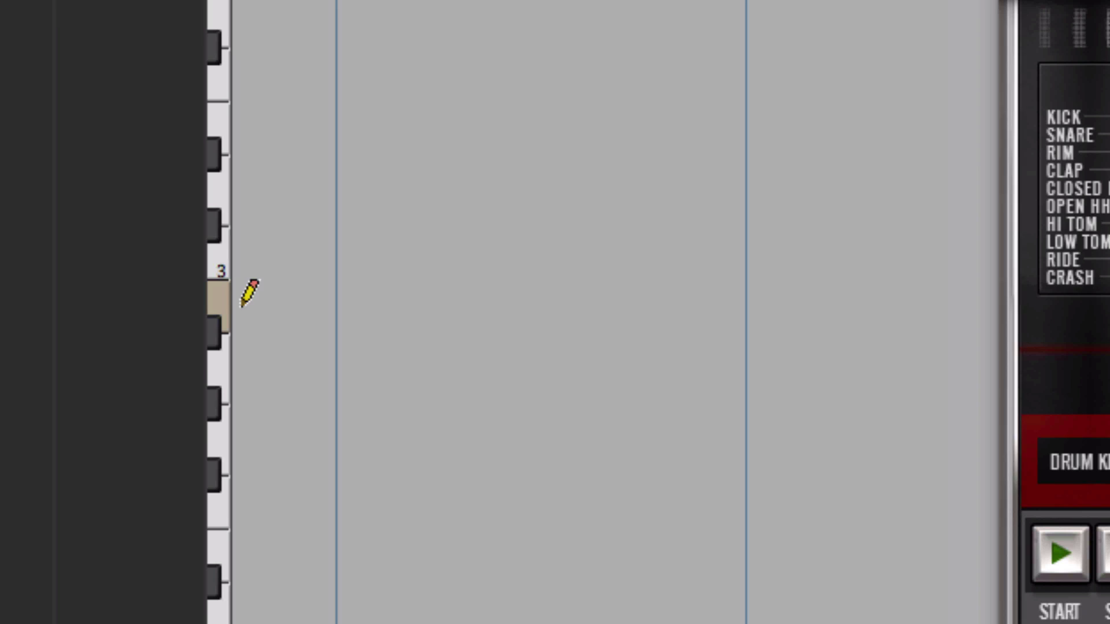
{"action": "left_click", "coordinate": [225, 267]}
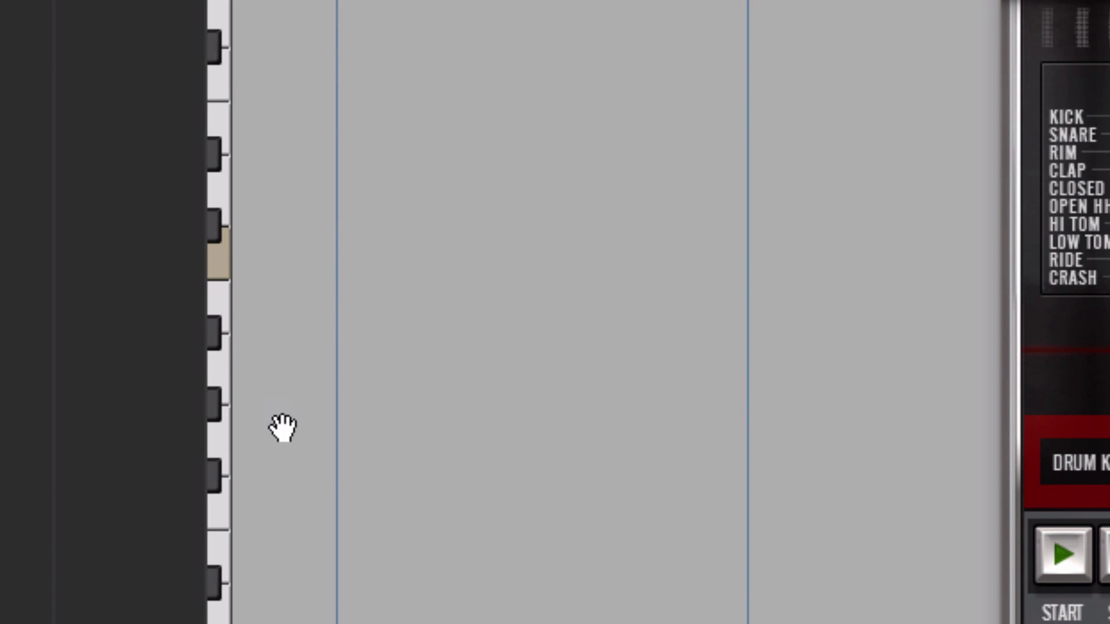
{"action": "left_click", "coordinate": [218, 311]}
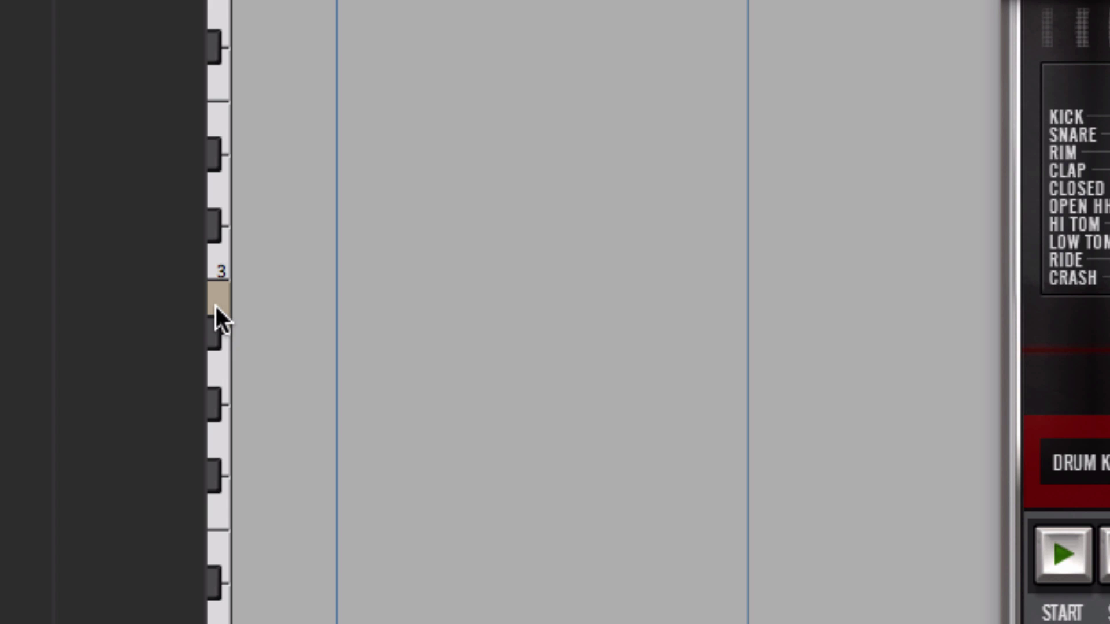
{"action": "left_click", "coordinate": [227, 226]}
{"action": "left_click", "coordinate": [218, 200]}
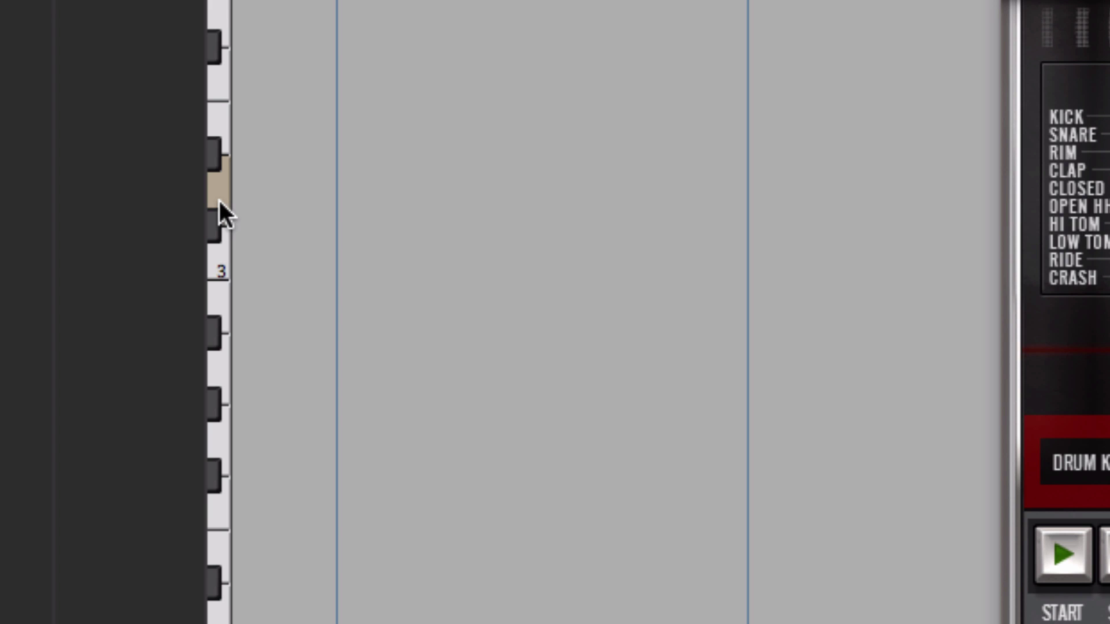
{"action": "left_click", "coordinate": [208, 151]}
{"action": "left_click", "coordinate": [227, 122]}
{"action": "left_click", "coordinate": [227, 174]}
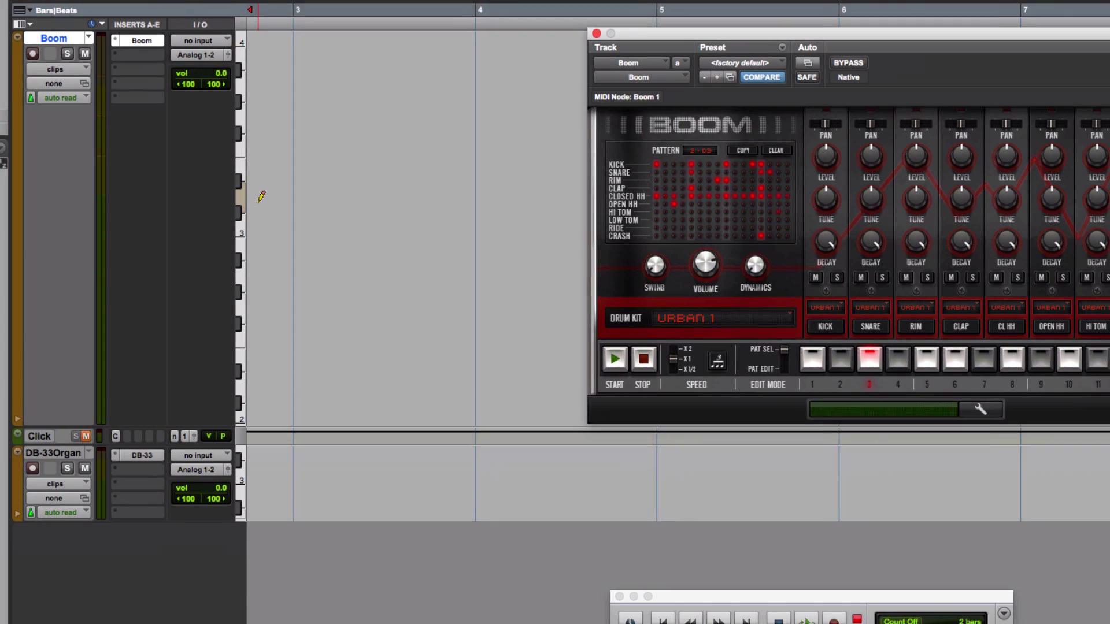
- Switch the Boom track to MIDI notes view and play C3 to hear pattern 1
{"action": "left_click", "coordinate": [241, 229]}
{"action": "left_click", "coordinate": [200, 217]}
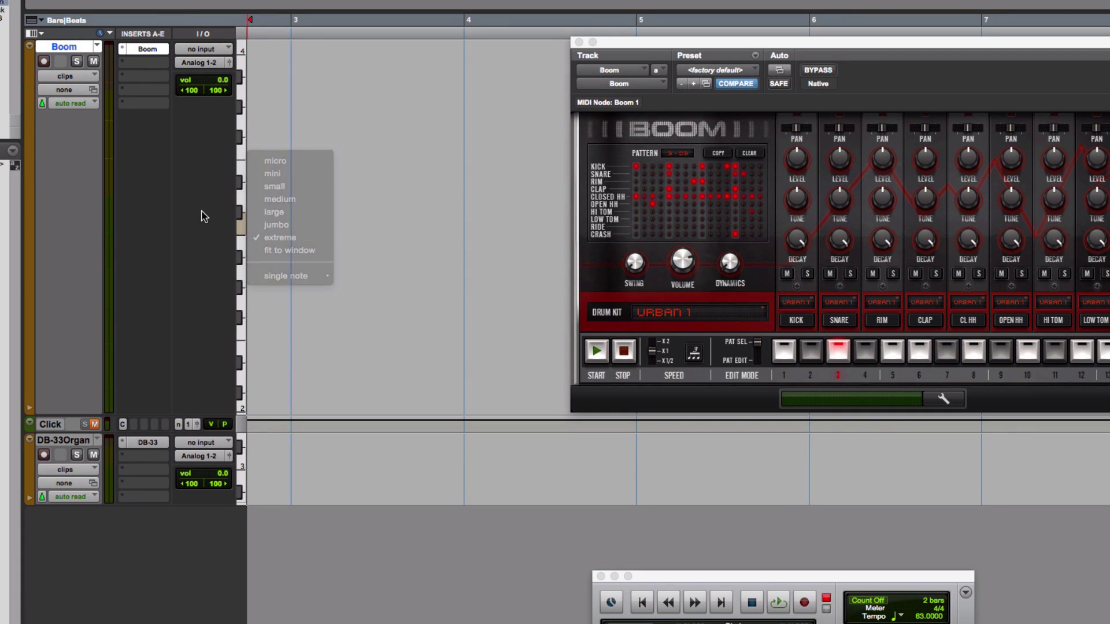
{"action": "left_click", "coordinate": [94, 76]}
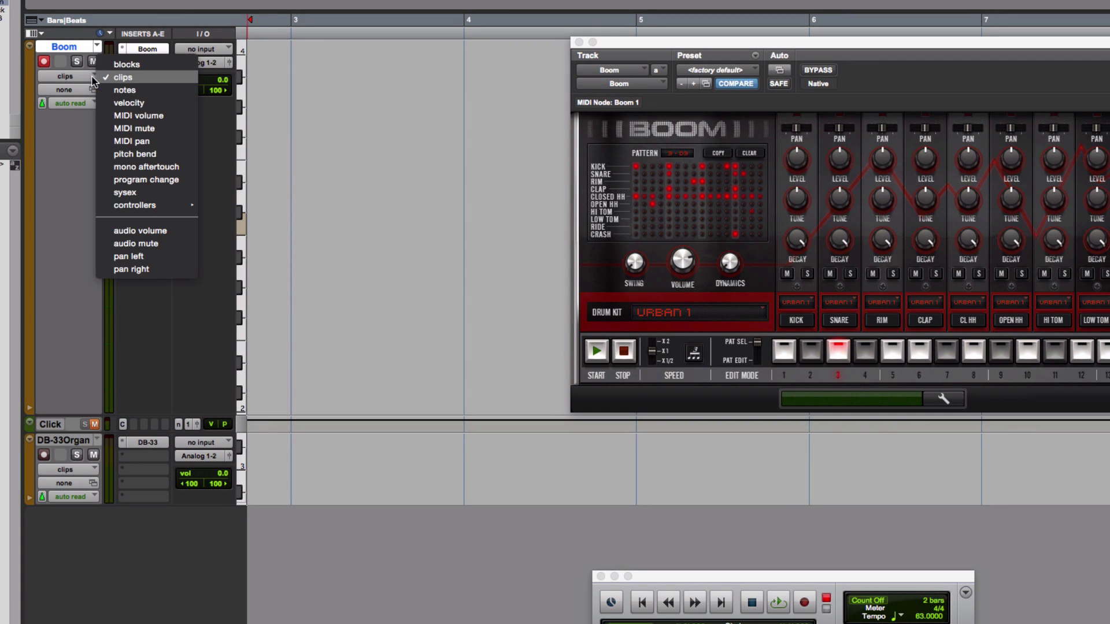
{"action": "left_click", "coordinate": [122, 91]}
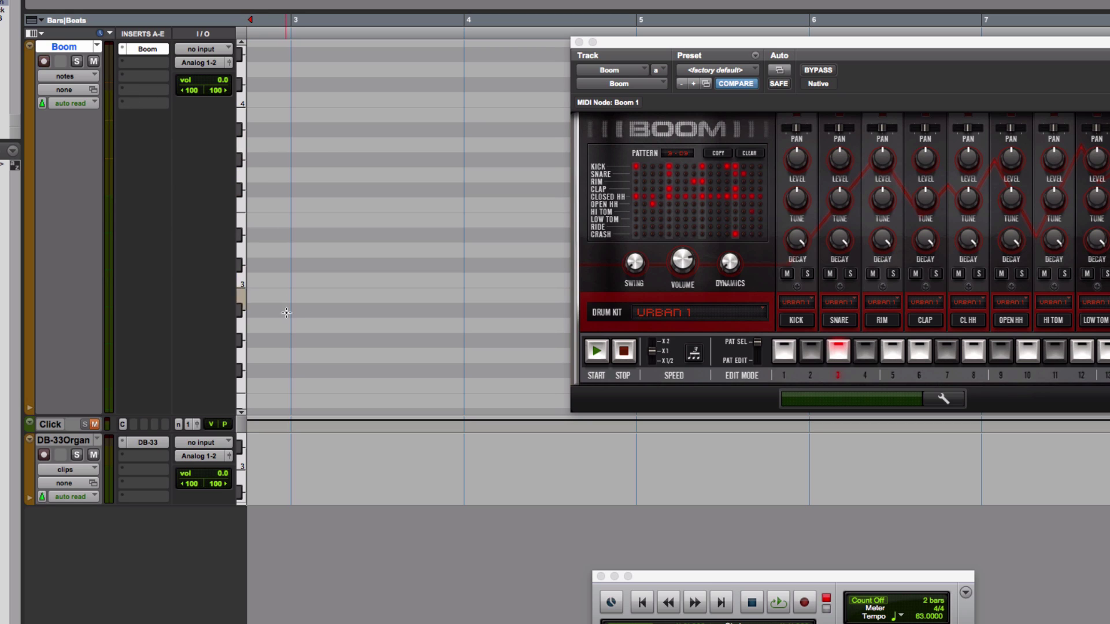
{"action": "left_click", "coordinate": [239, 282]}
- Audition Boom pattern 4, then return Boom to pattern 1
{"action": "left_click", "coordinate": [865, 353]}
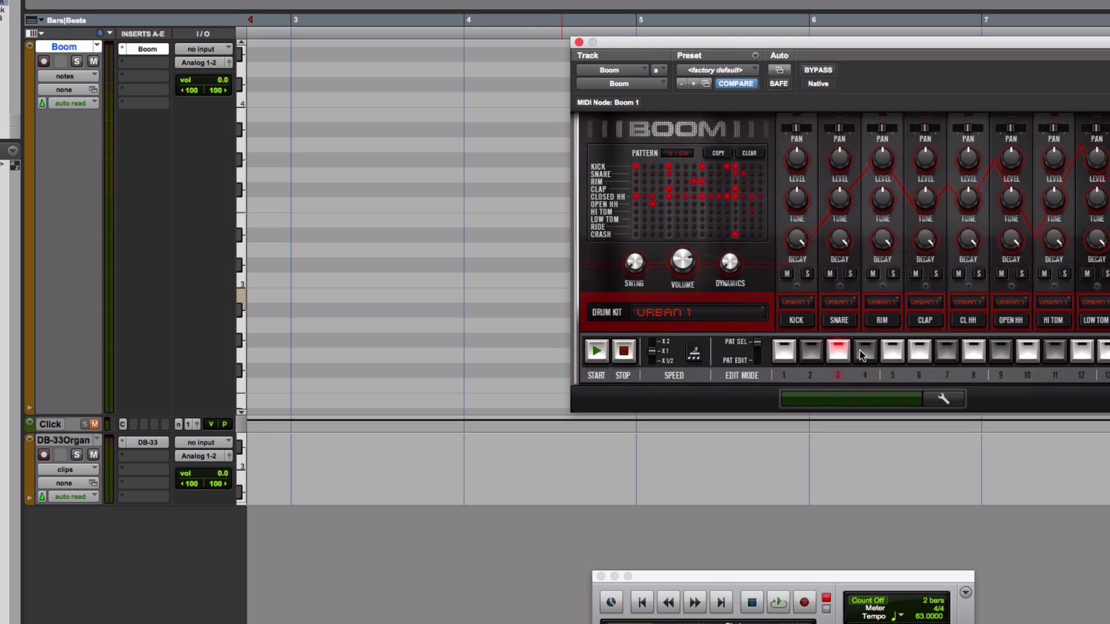
{"action": "left_click", "coordinate": [865, 353]}
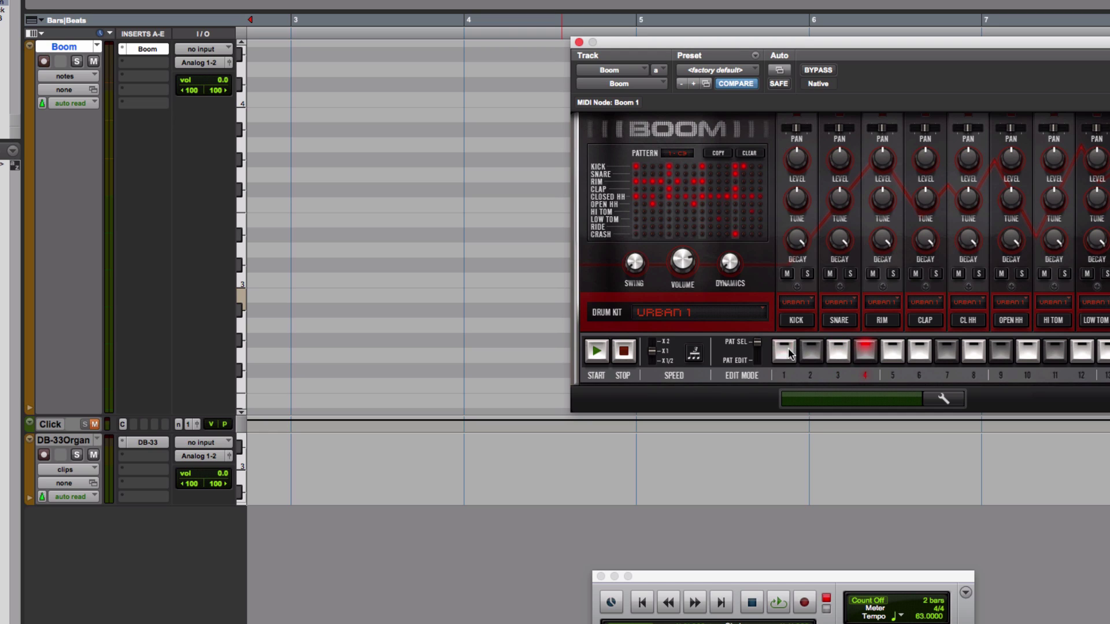
{"action": "left_click", "coordinate": [787, 352]}
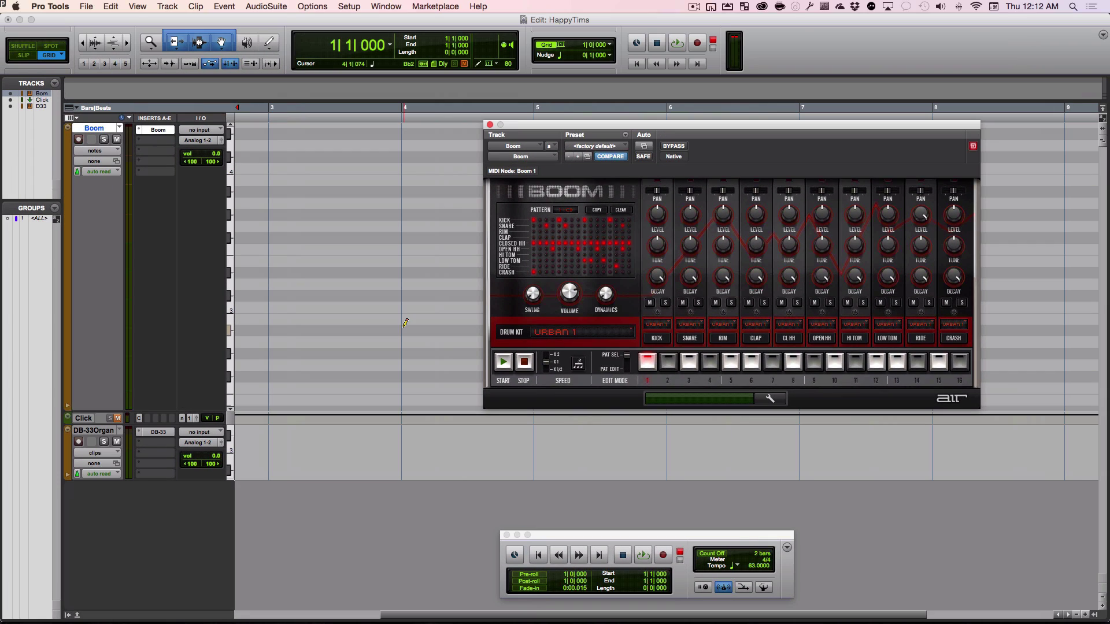
- Set the grid to 1 bar and pencil a one-bar note into bar 1 on C3
{"action": "left_click", "coordinate": [564, 49]}
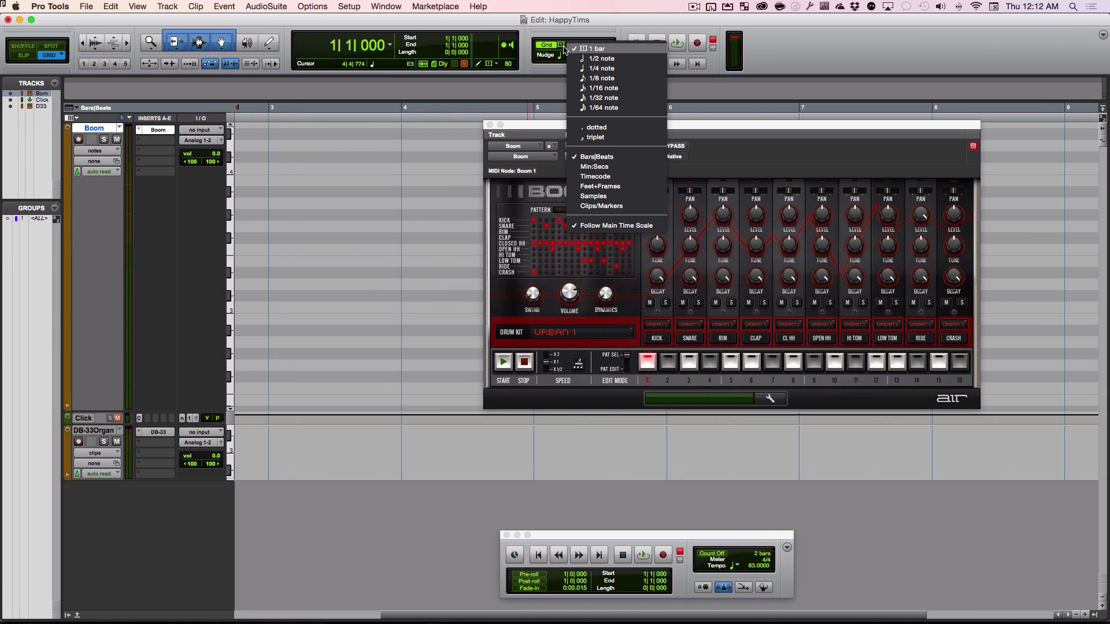
{"action": "left_click", "coordinate": [605, 50]}
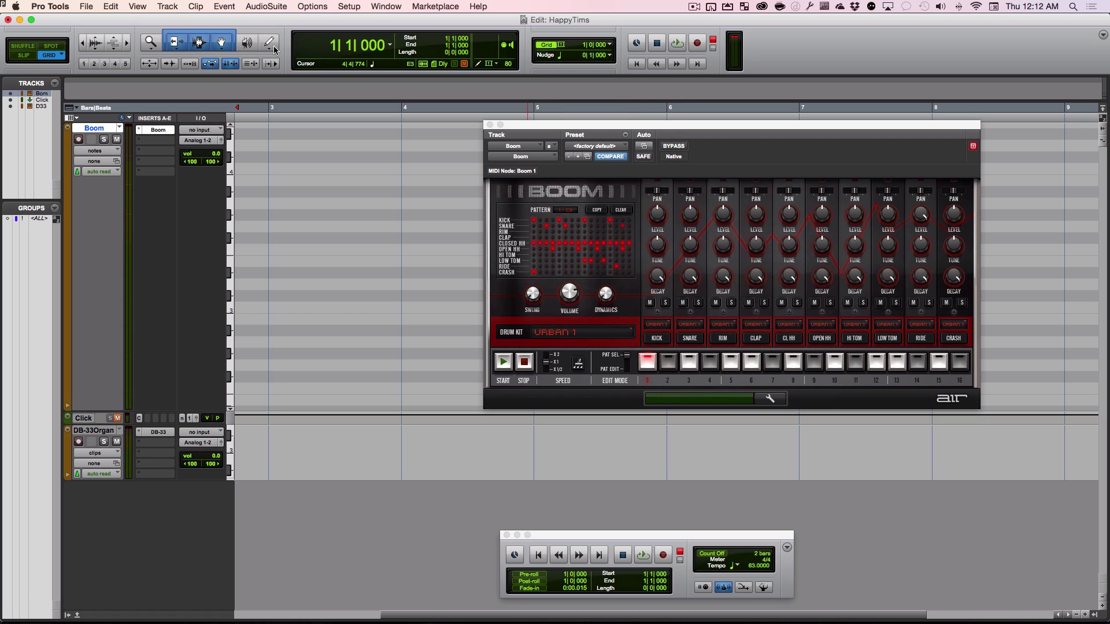
{"action": "left_click", "coordinate": [270, 44]}
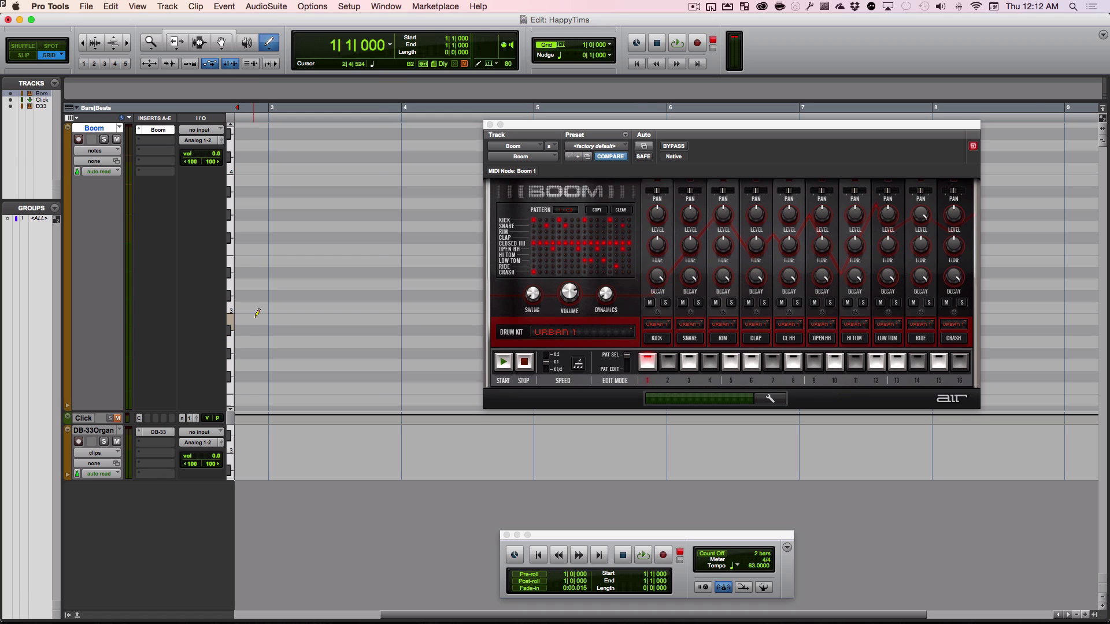
{"action": "scroll", "coordinate": [254, 306], "scroll_direction": "left", "scroll_amount": 5}
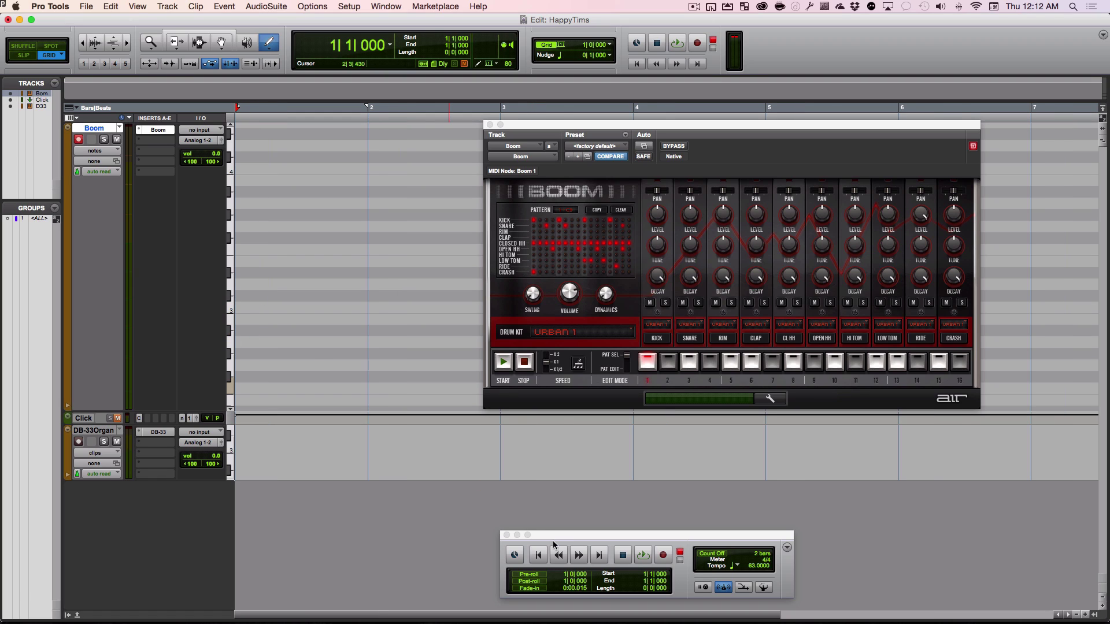
{"action": "left_click", "coordinate": [539, 555]}
{"action": "left_click", "coordinate": [248, 307]}
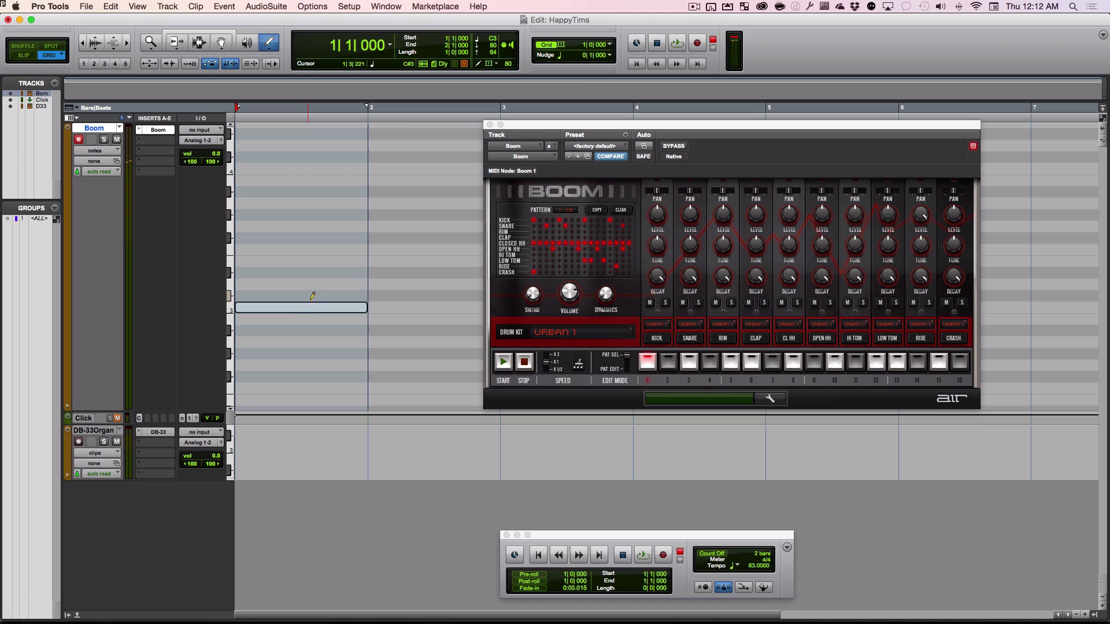
- Keep the grid at 1 bar, then play the track from the start and stop
{"action": "left_click", "coordinate": [566, 51]}
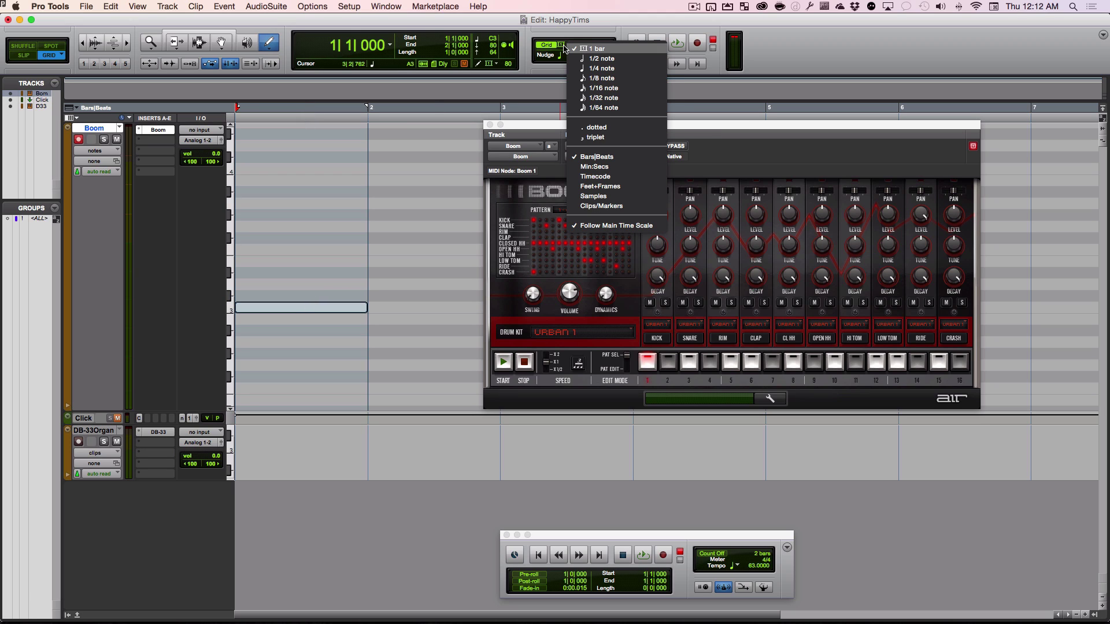
{"action": "left_click", "coordinate": [571, 36]}
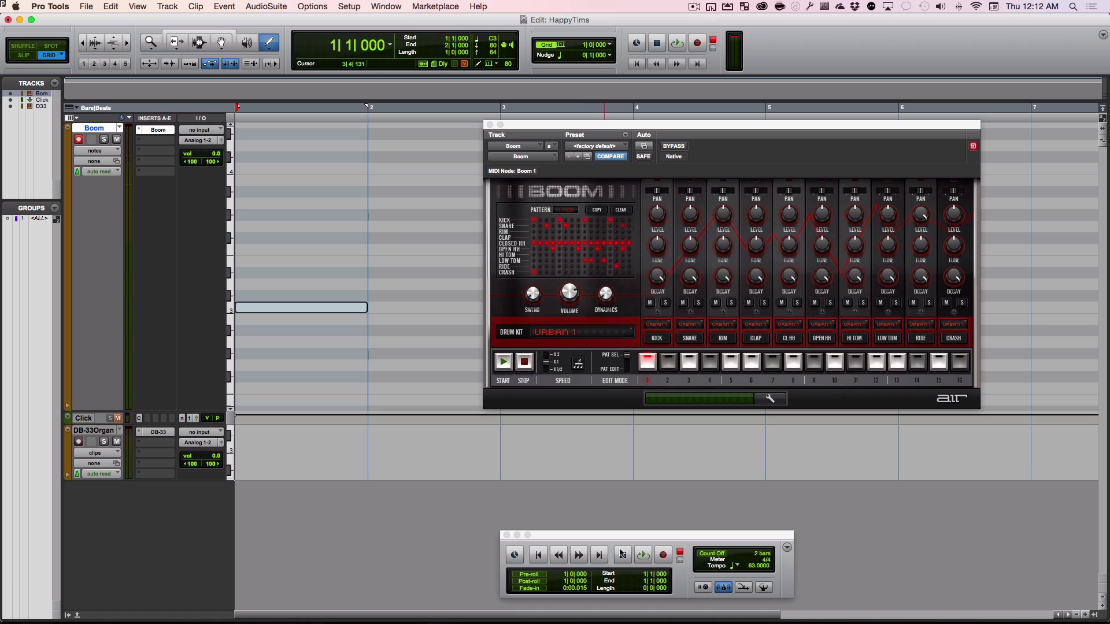
{"action": "left_click", "coordinate": [643, 556]}
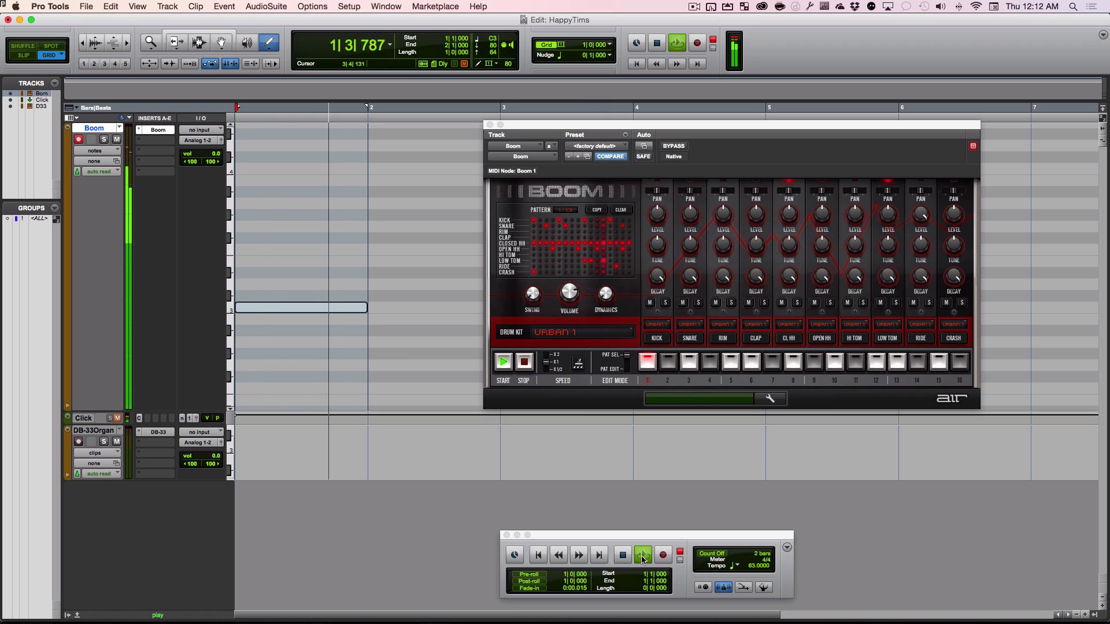
{"action": "key", "text": "space"}
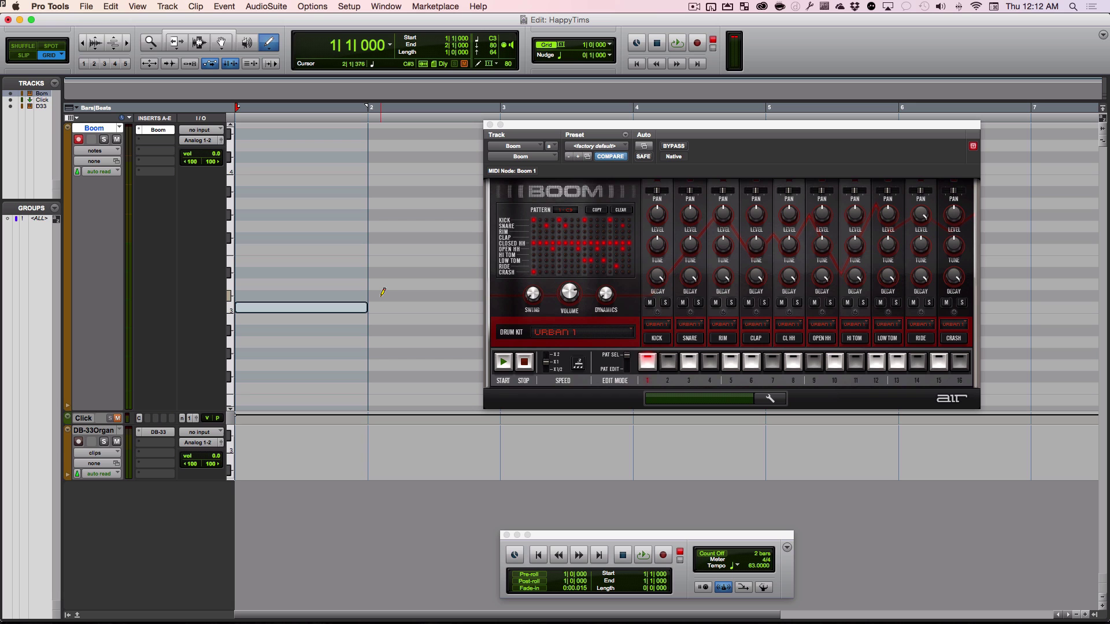
- Draw one-bar notes on C#3, D3 and D#3 in bars 2–4 while playing back
{"action": "left_click", "coordinate": [381, 295]}
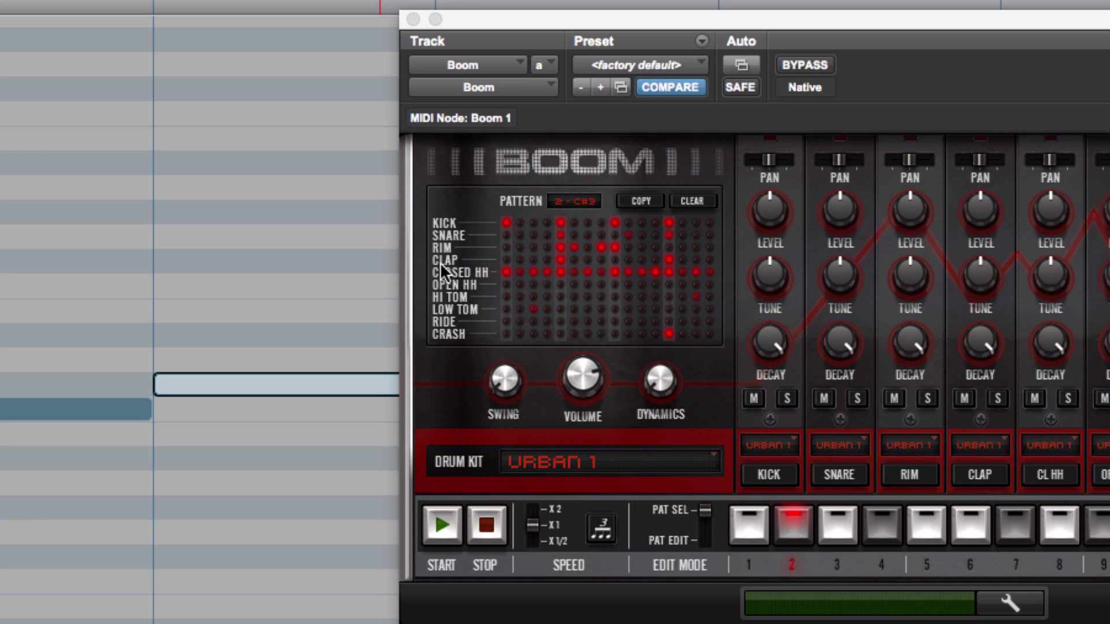
{"action": "key", "text": "space"}
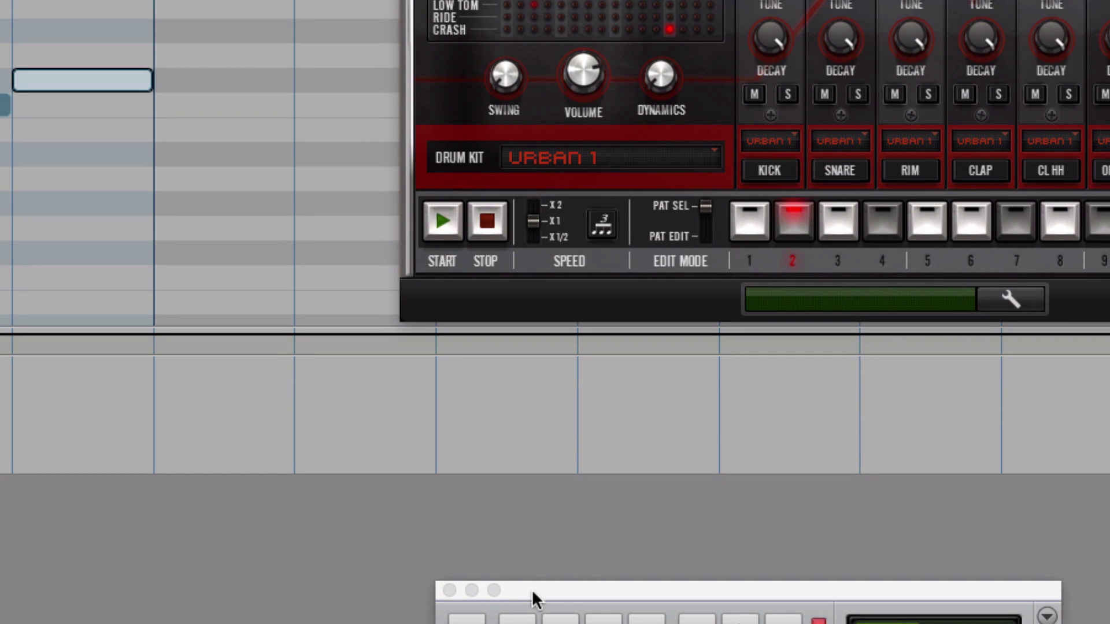
{"action": "left_click_drag", "start_coordinate": [564, 589], "coordinate": [533, 328]}
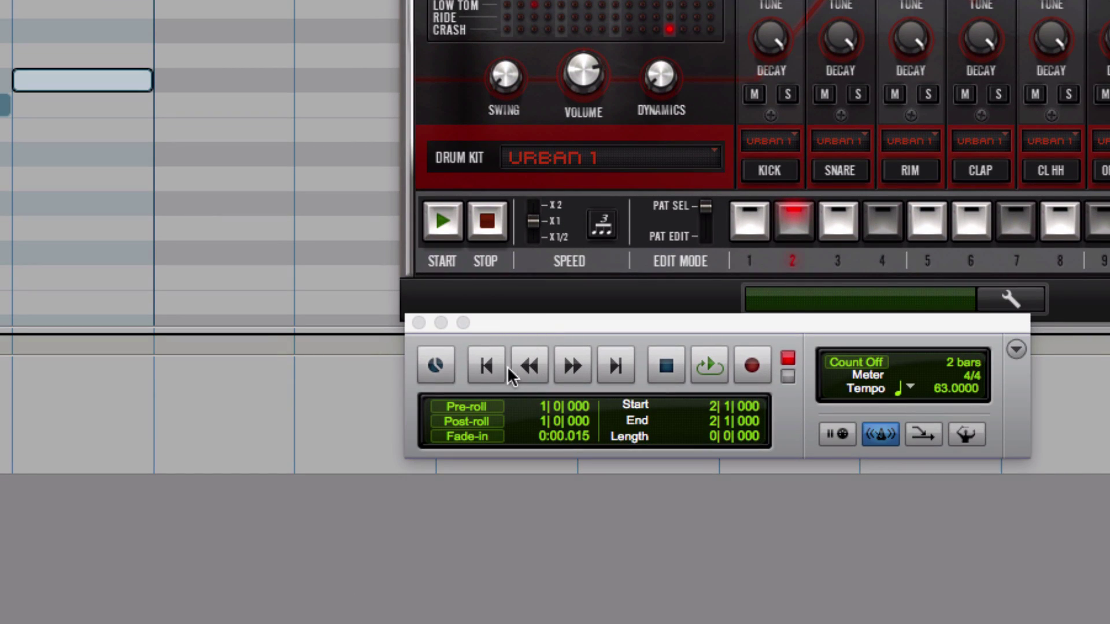
{"action": "left_click", "coordinate": [661, 177]}
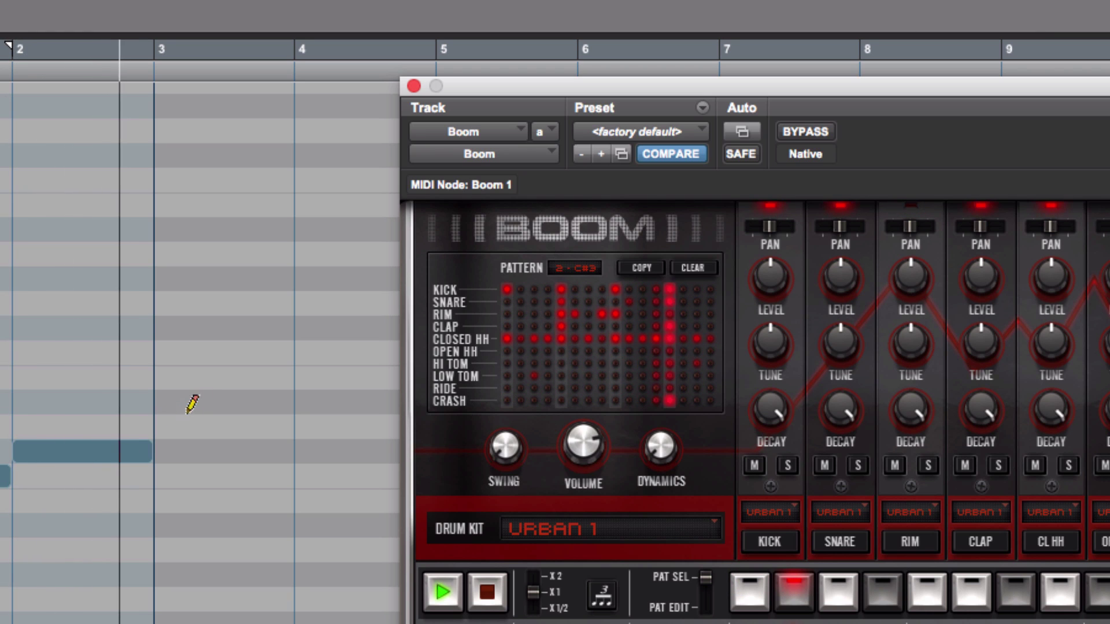
{"action": "left_click", "coordinate": [204, 427]}
{"action": "left_click", "coordinate": [314, 403]}
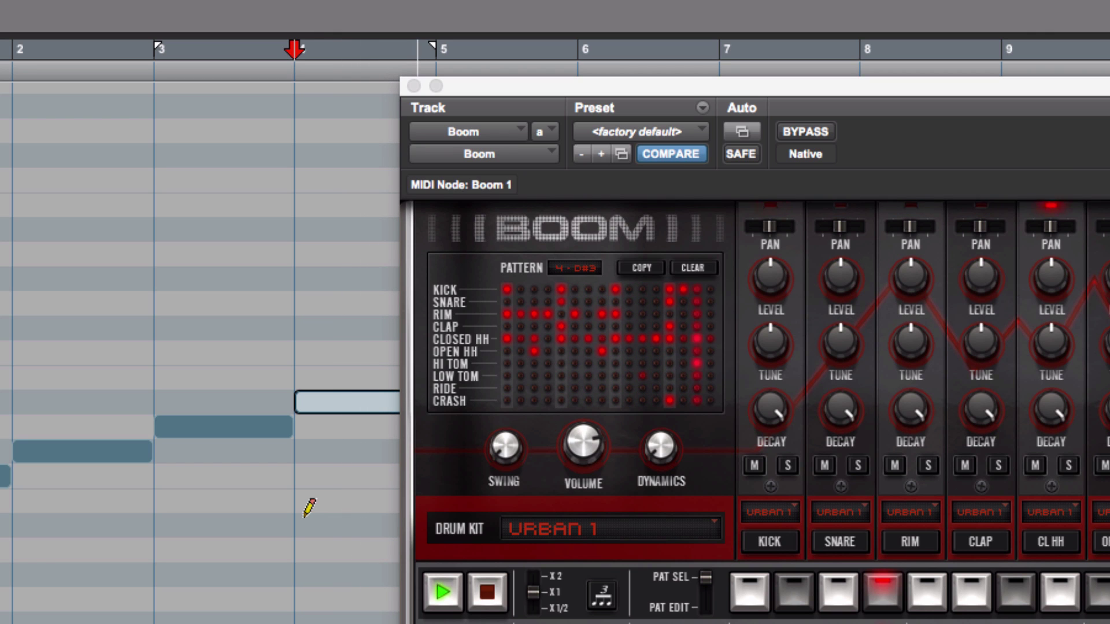
{"action": "key", "text": "space"}
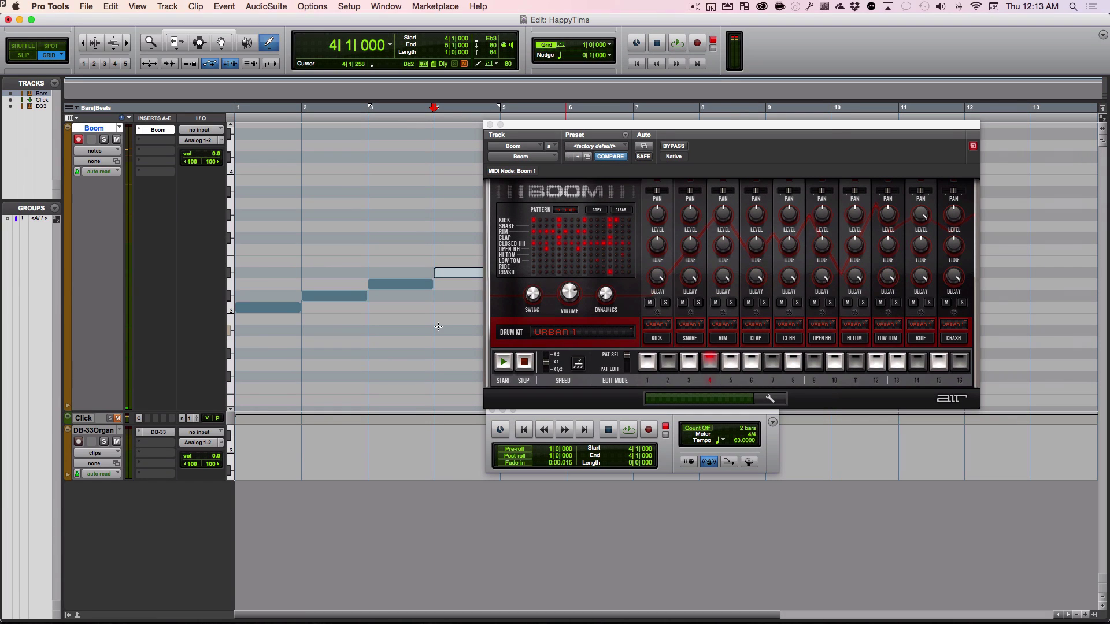
- Move the Boom window aside, select pattern 5 (E3) and clear all its steps
{"action": "left_click_drag", "start_coordinate": [621, 127], "coordinate": [732, 115]}
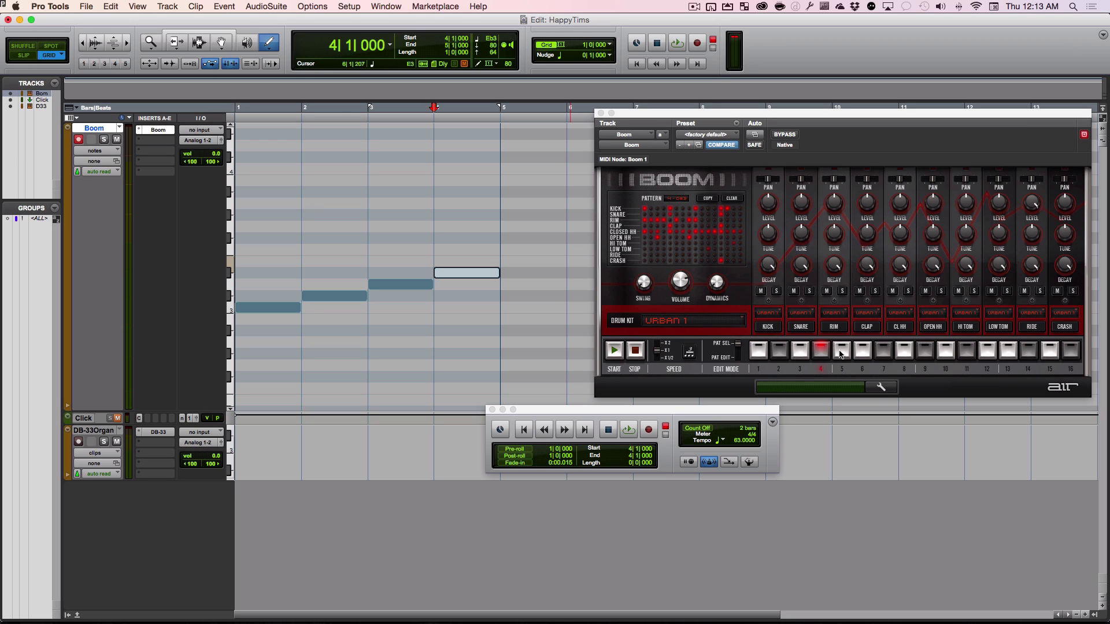
{"action": "left_click", "coordinate": [840, 352]}
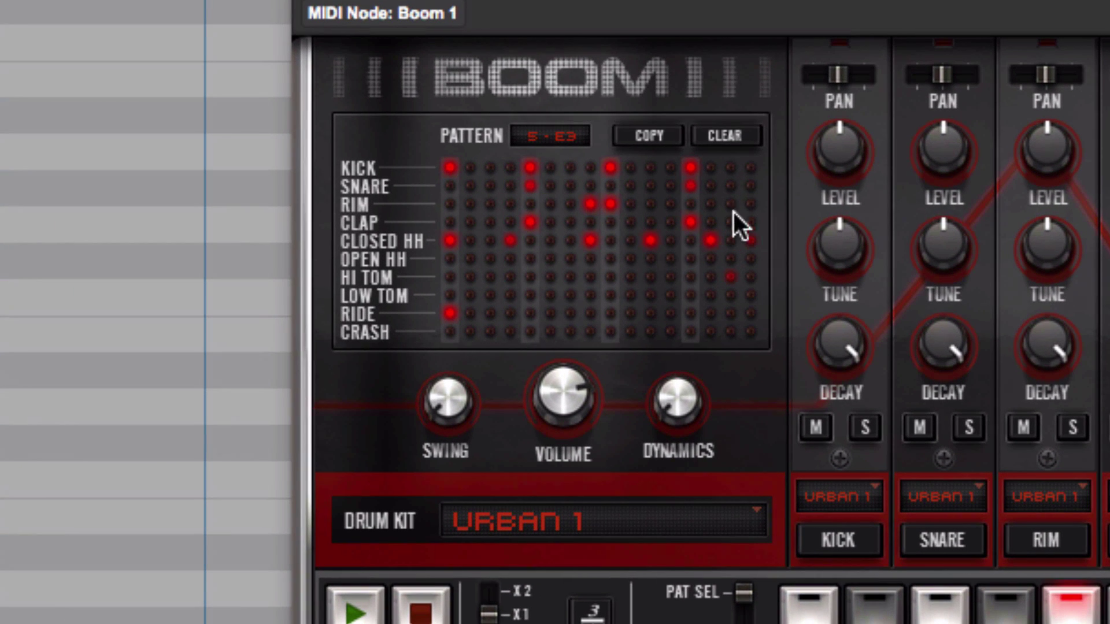
{"action": "left_click", "coordinate": [732, 137]}
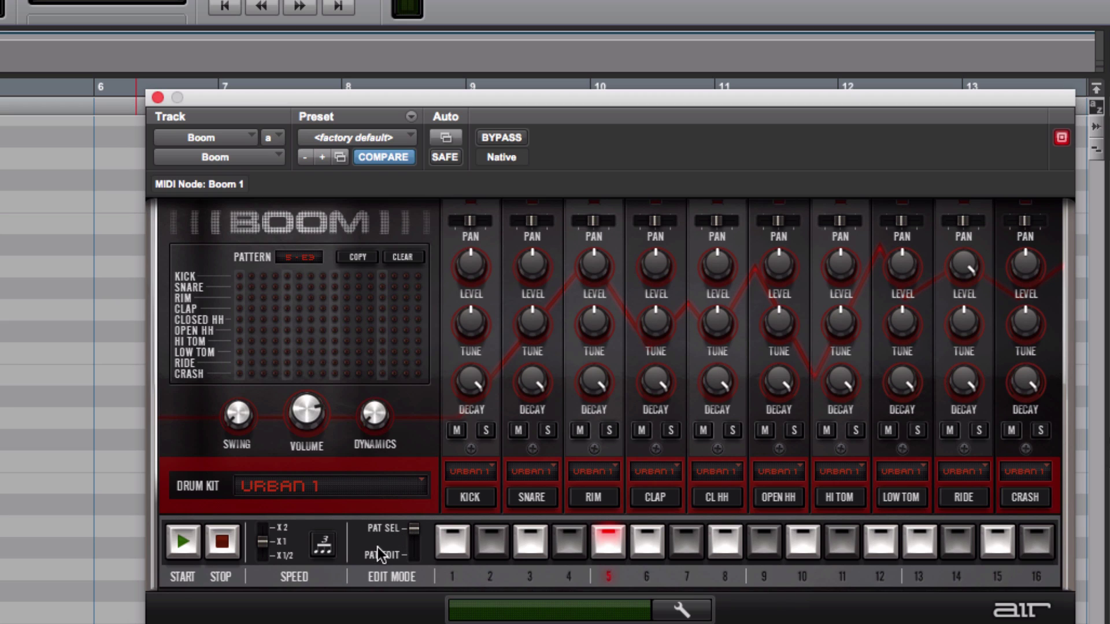
- Program kick hits on steps 1, 5, 9 and 13 of pattern 5 and start it playing
{"action": "left_click_drag", "start_coordinate": [413, 531], "coordinate": [417, 555]}
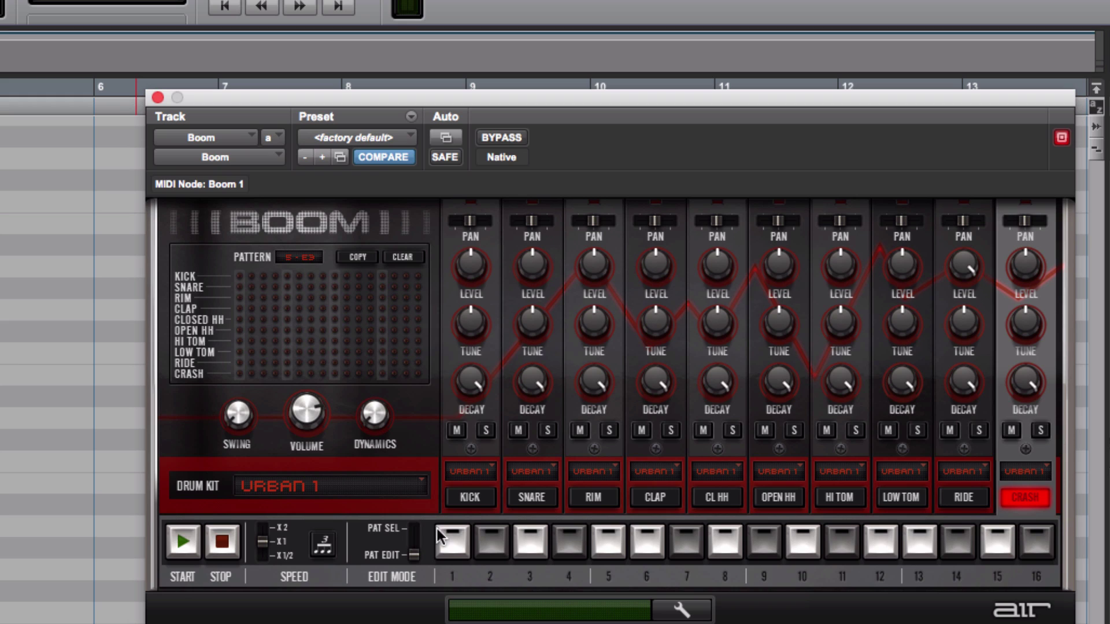
{"action": "left_click", "coordinate": [470, 499]}
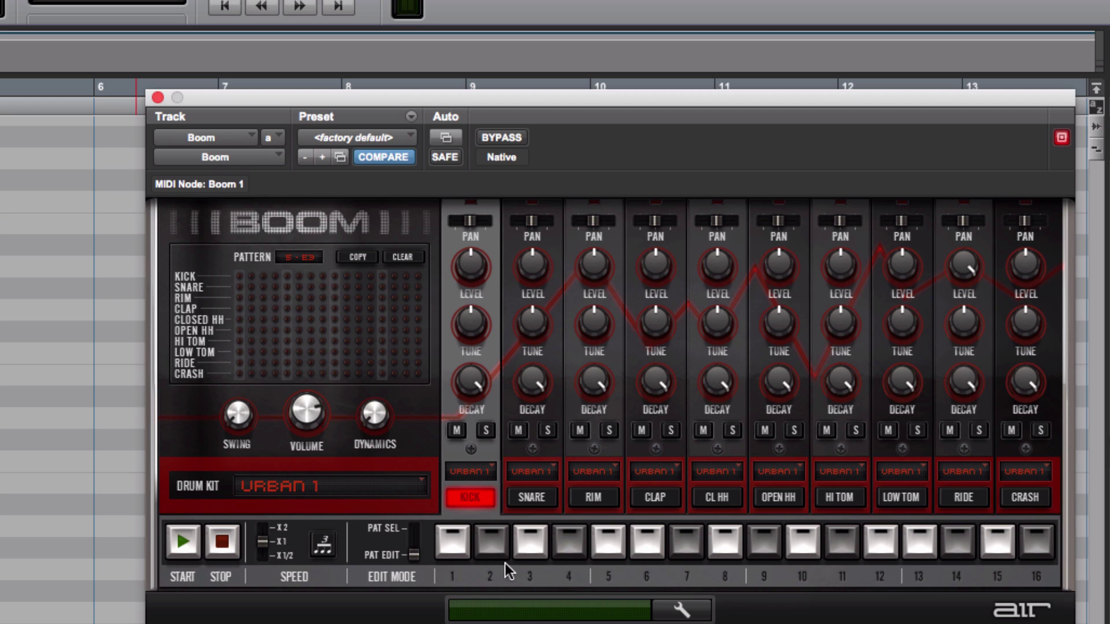
{"action": "left_click", "coordinate": [615, 543]}
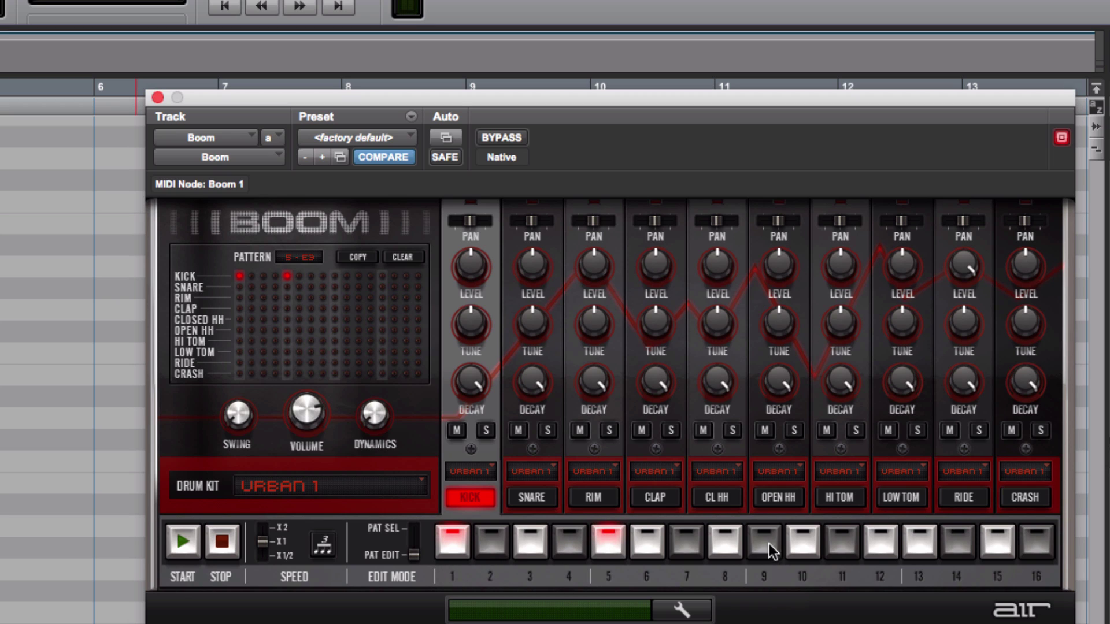
{"action": "left_click", "coordinate": [766, 544]}
{"action": "left_click", "coordinate": [184, 542]}
{"action": "left_click", "coordinate": [185, 550]}
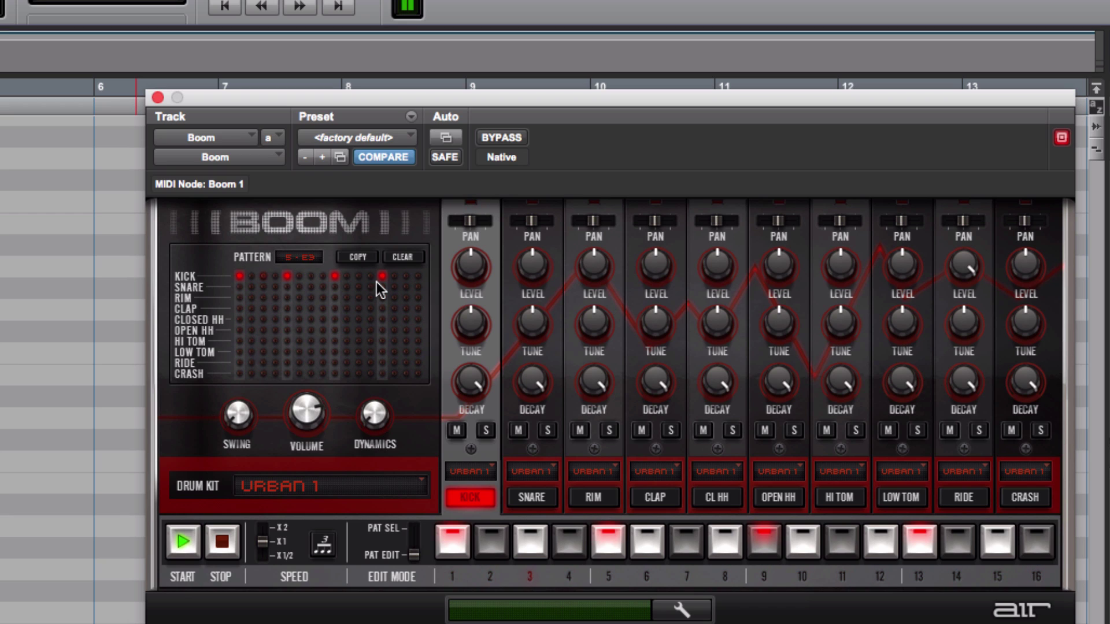
- Add snare hits on steps 5, 9 and 13 and a clap on step 13
{"action": "left_click", "coordinate": [287, 287]}
{"action": "left_click", "coordinate": [335, 288]}
{"action": "left_click", "coordinate": [383, 287]}
{"action": "left_click", "coordinate": [381, 307]}
{"action": "left_click", "coordinate": [336, 309]}
- Add closed hi-hats on steps 1–3, 9 and 11–14, then audition the pattern
{"action": "left_click", "coordinate": [239, 320]}
{"action": "left_click", "coordinate": [253, 320]}
{"action": "left_click", "coordinate": [264, 320]}
{"action": "left_click", "coordinate": [334, 320]}
{"action": "left_click", "coordinate": [359, 320]}
{"action": "left_click", "coordinate": [371, 320]}
{"action": "left_click", "coordinate": [383, 320]}
{"action": "left_click", "coordinate": [396, 321]}
{"action": "left_click", "coordinate": [219, 541]}
{"action": "left_click", "coordinate": [189, 535]}
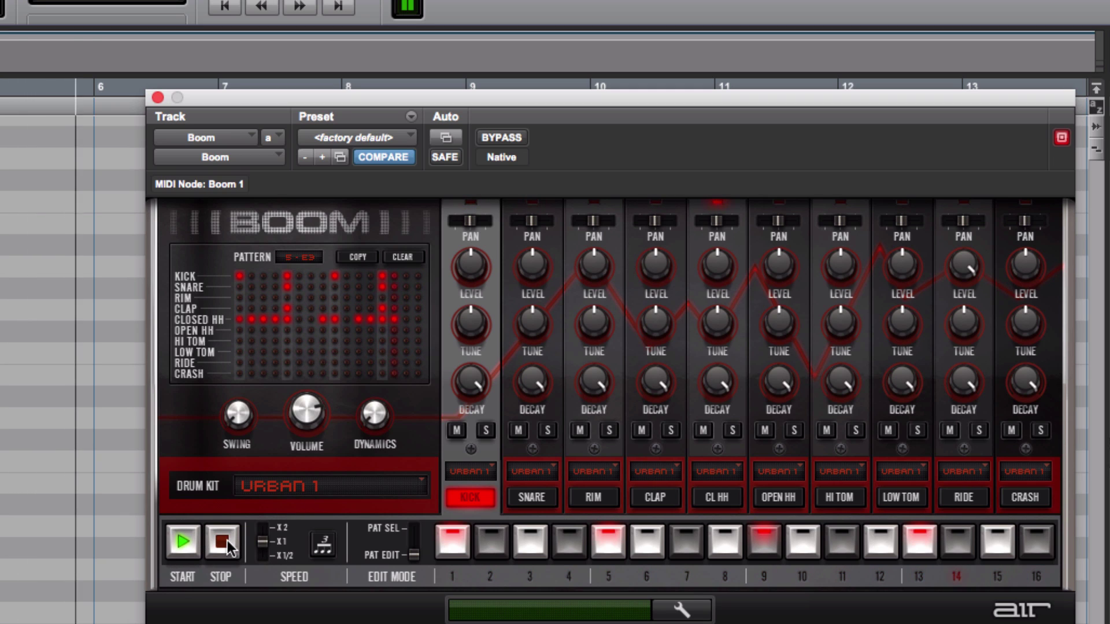
{"action": "left_click", "coordinate": [181, 535]}
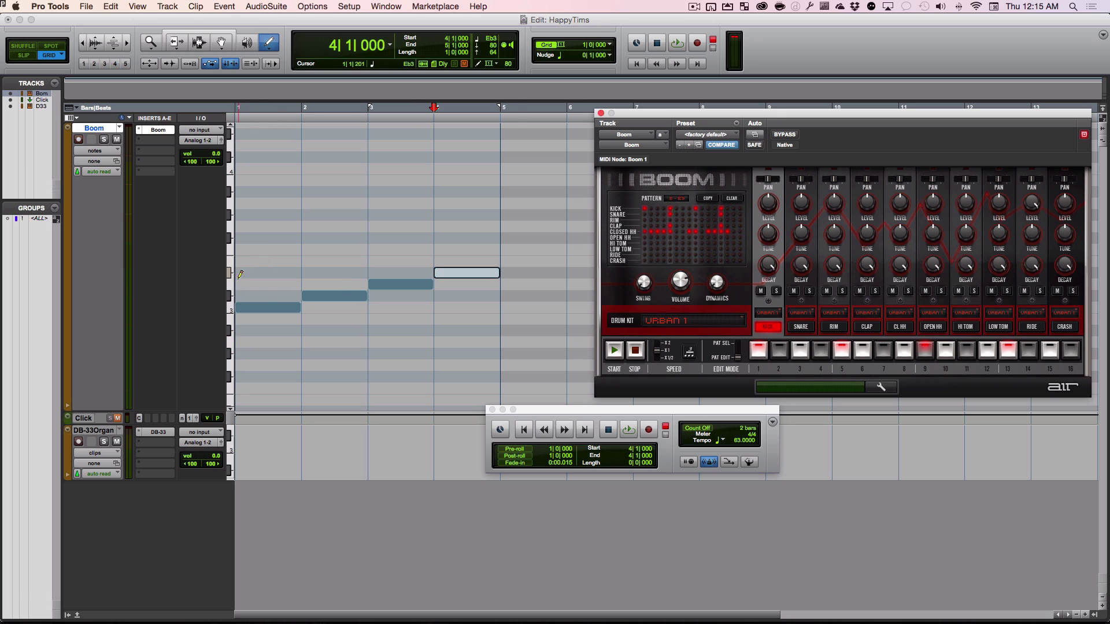
- Draw a one-bar note at bar 5 and play the Boom track from bar 3
{"action": "left_click", "coordinate": [526, 261]}
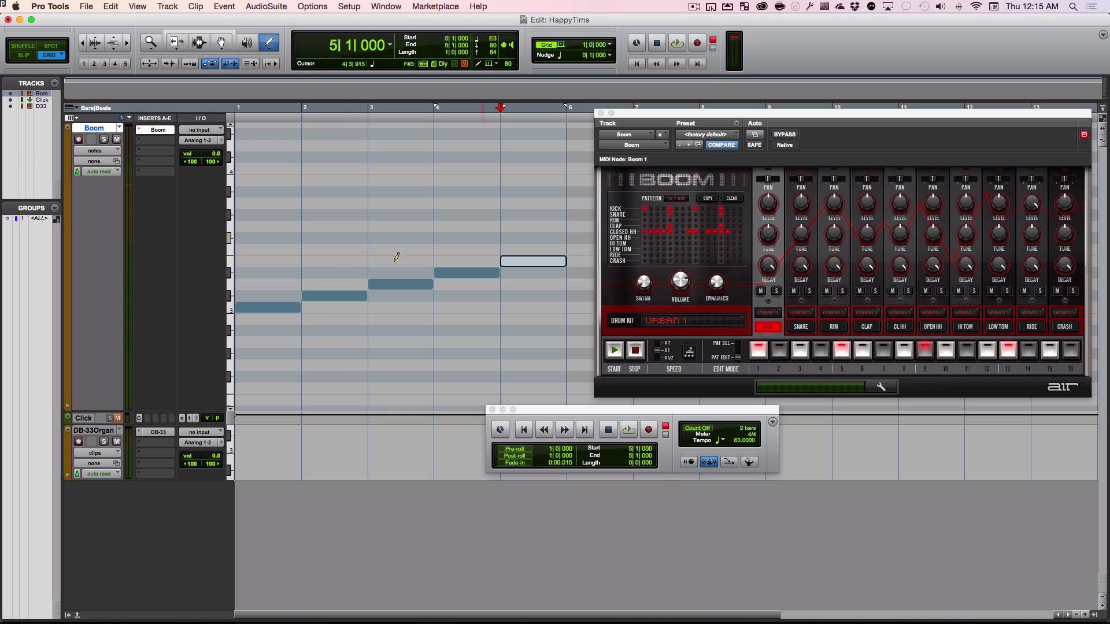
{"action": "left_click", "coordinate": [359, 118]}
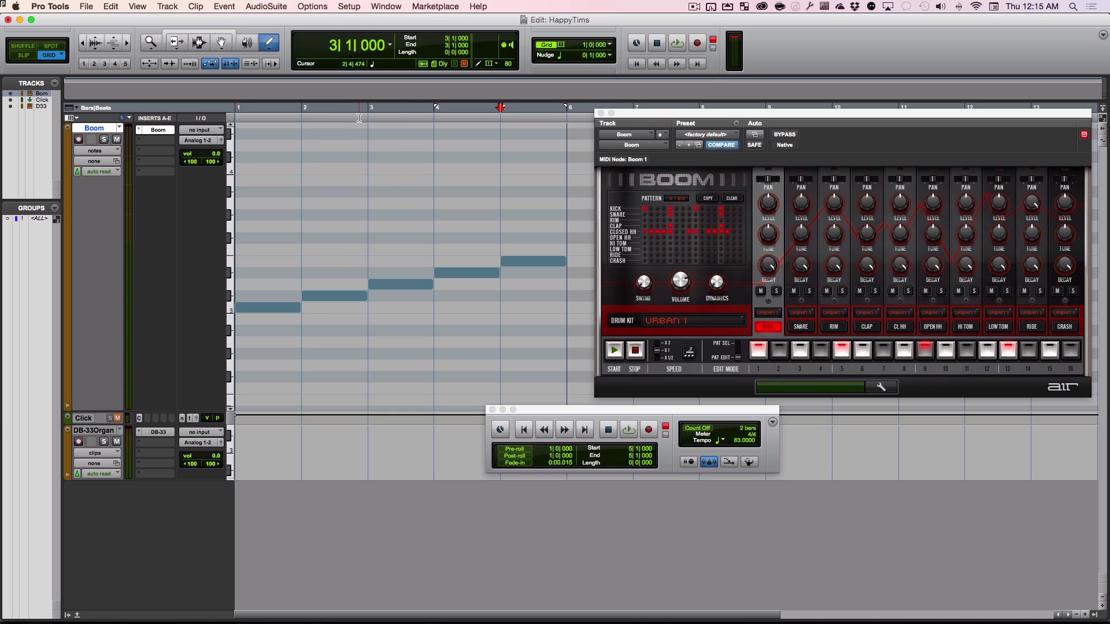
{"action": "key", "text": "space"}
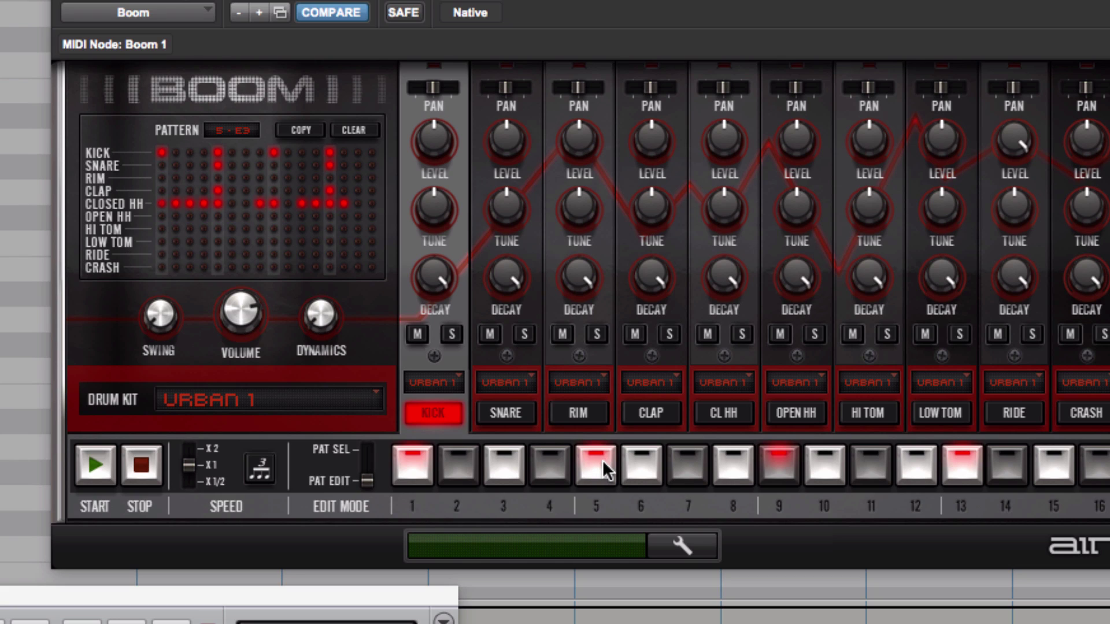
- Select Boom pattern 6 (F3) and clear all its steps
{"action": "left_click", "coordinate": [369, 449]}
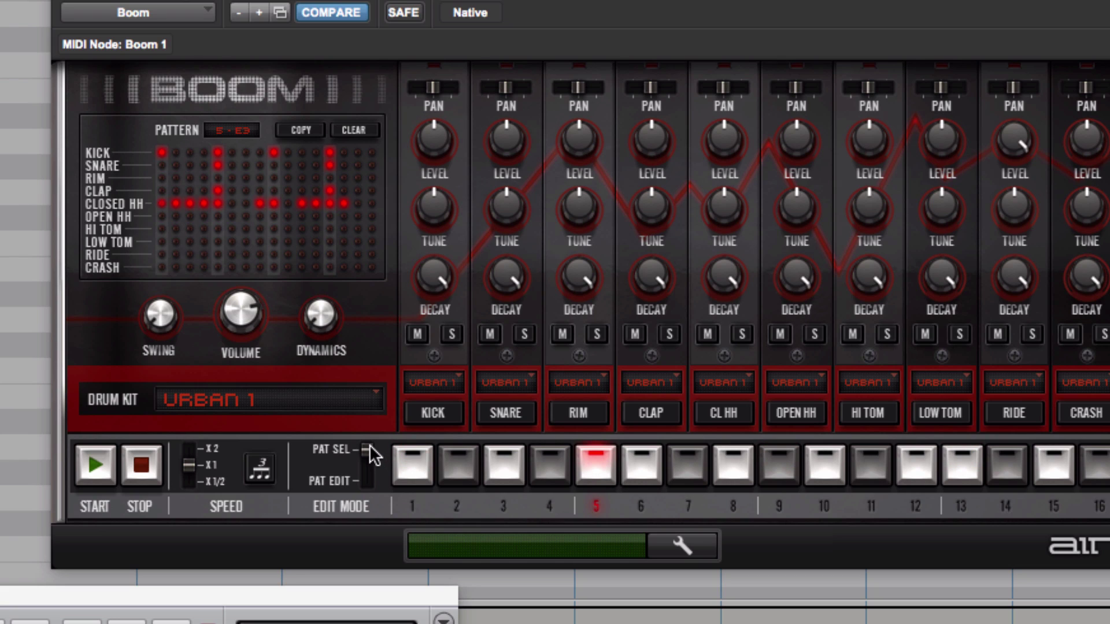
{"action": "left_click", "coordinate": [643, 470]}
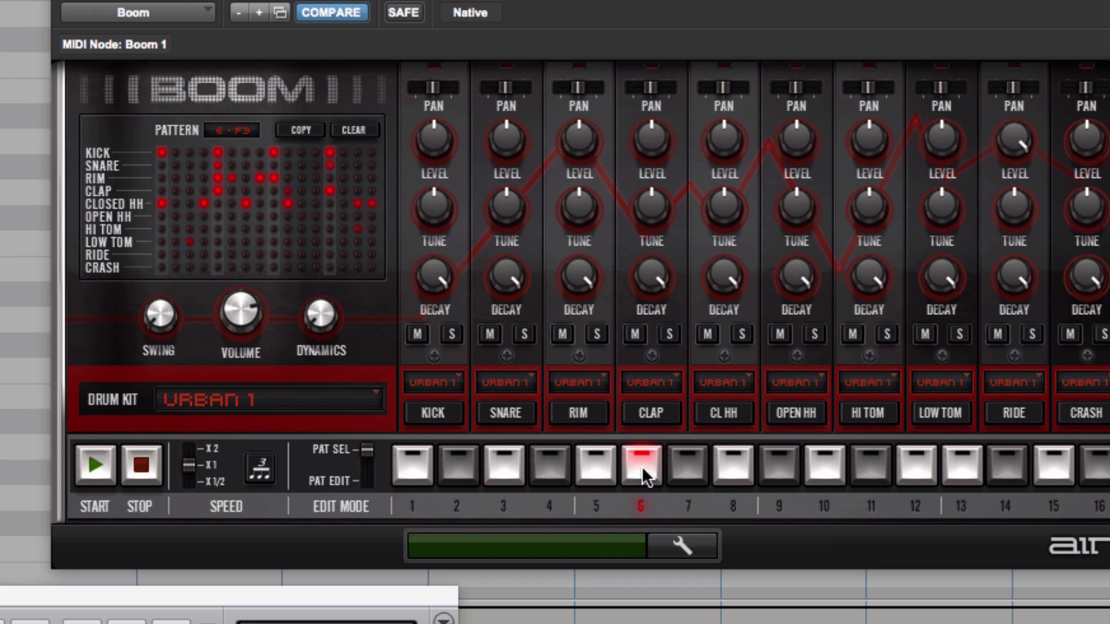
{"action": "left_click", "coordinate": [366, 129]}
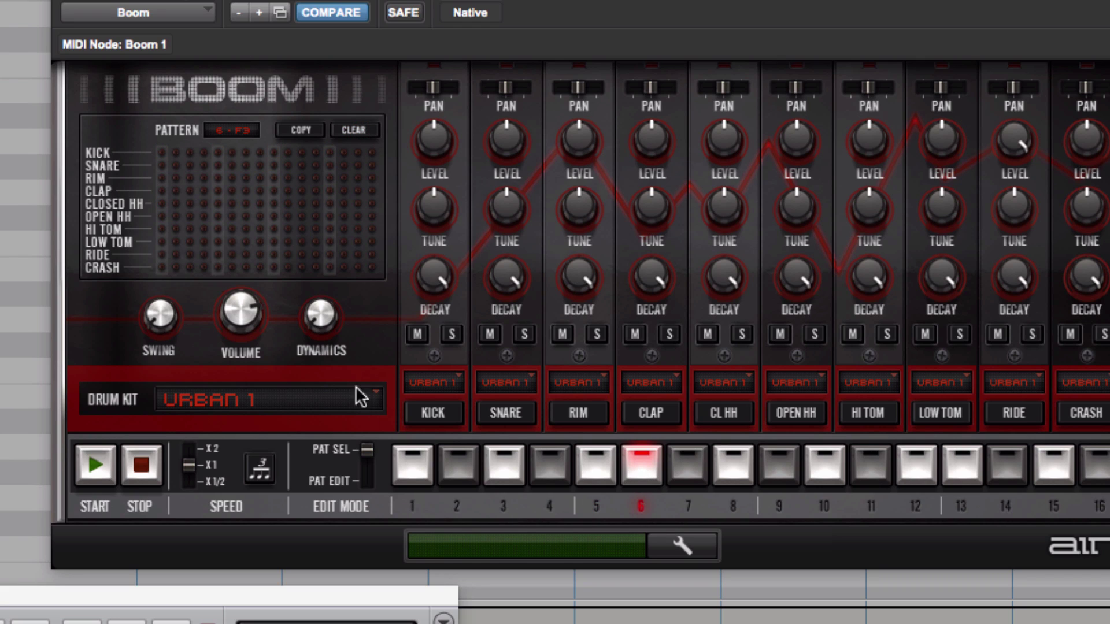
- Program pattern 6: kicks on steps 1, 2, 3, 8, 12, snares on 12, 15, low tom on 6
{"action": "left_click_drag", "start_coordinate": [368, 460], "coordinate": [368, 485]}
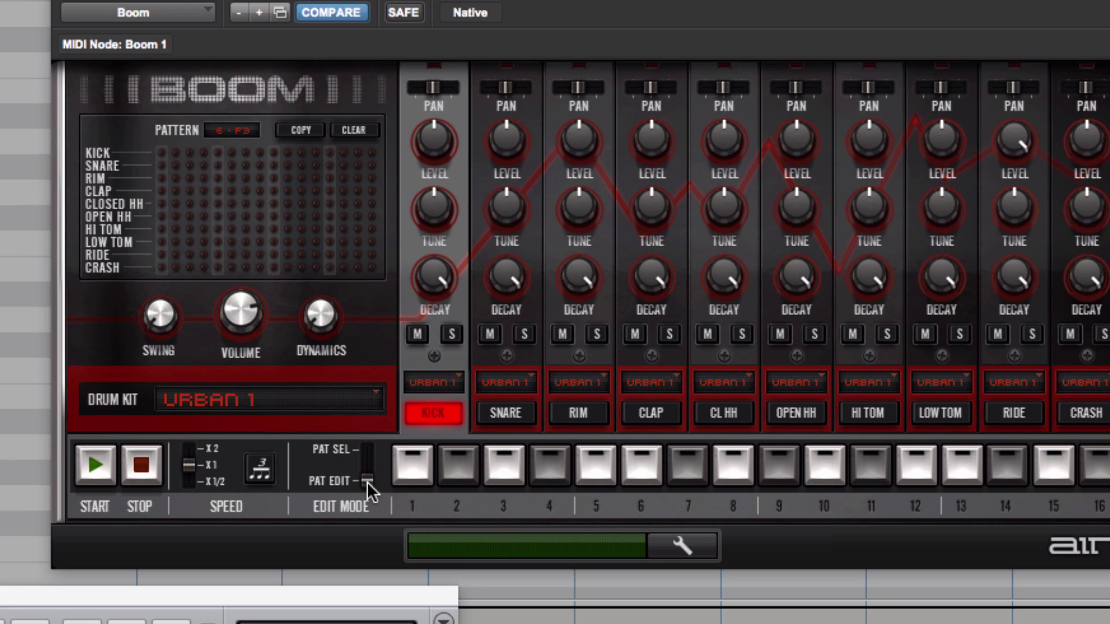
{"action": "left_click", "coordinate": [414, 469]}
{"action": "left_click", "coordinate": [459, 465]}
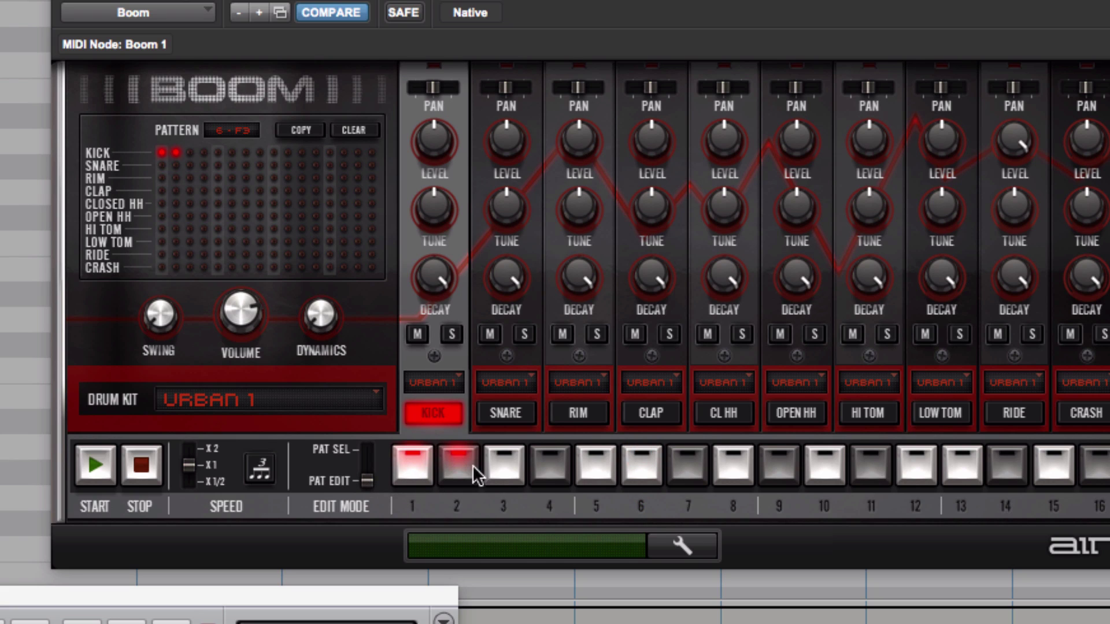
{"action": "left_click", "coordinate": [506, 468]}
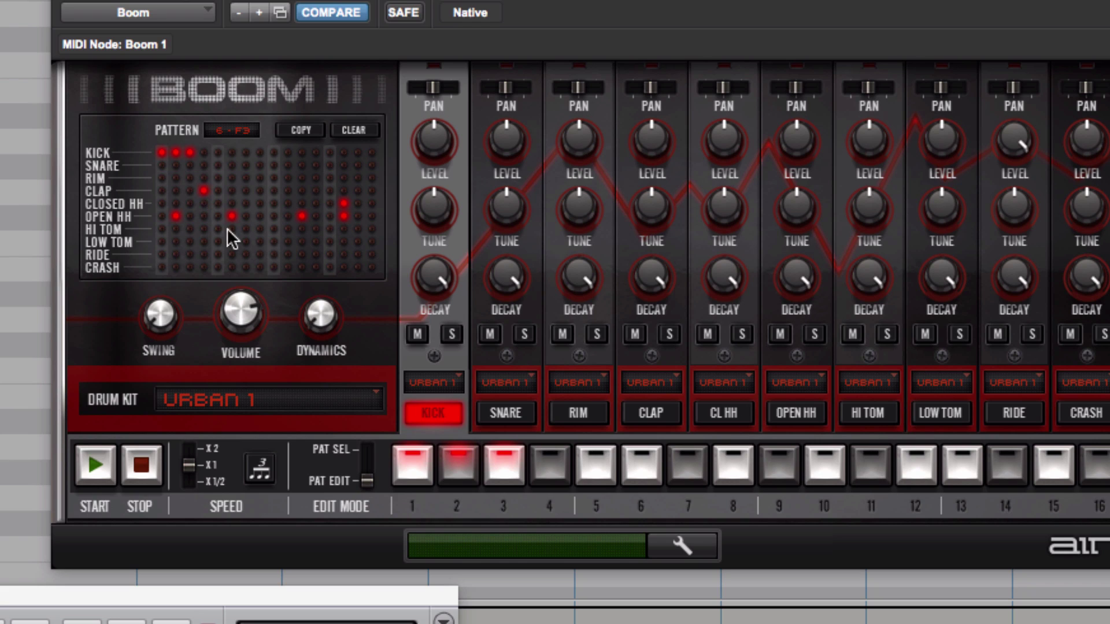
{"action": "left_click", "coordinate": [232, 242]}
{"action": "left_click", "coordinate": [316, 152]}
{"action": "left_click", "coordinate": [315, 165]}
{"action": "left_click", "coordinate": [357, 166]}
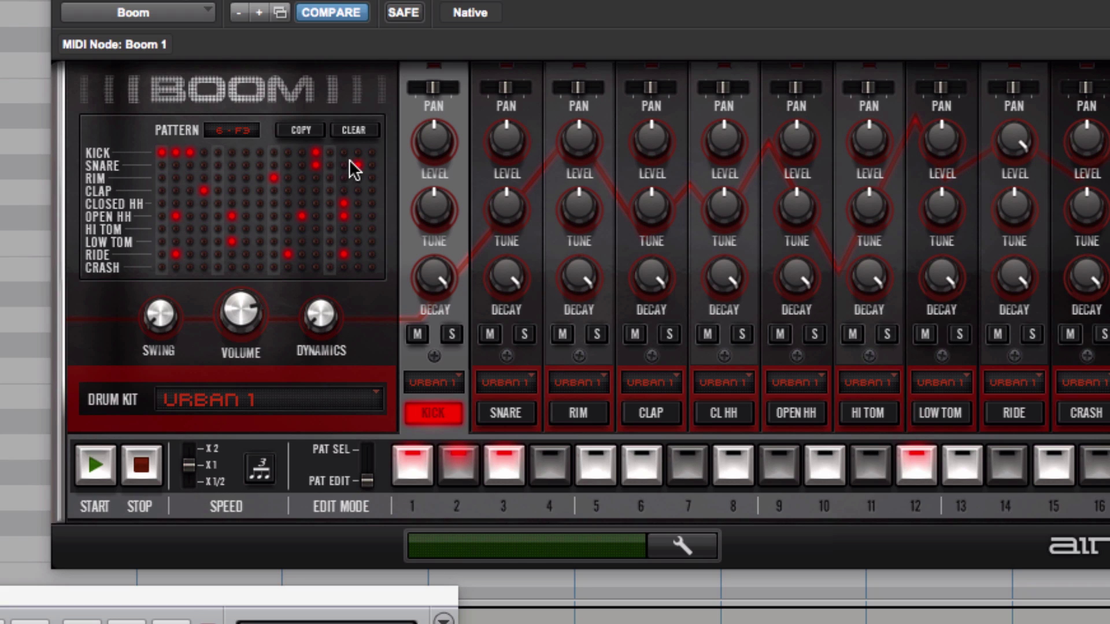
{"action": "left_click", "coordinate": [259, 152]}
- Audition the new pattern 6 beat, then return Boom to pattern select mode
{"action": "left_click", "coordinate": [97, 465]}
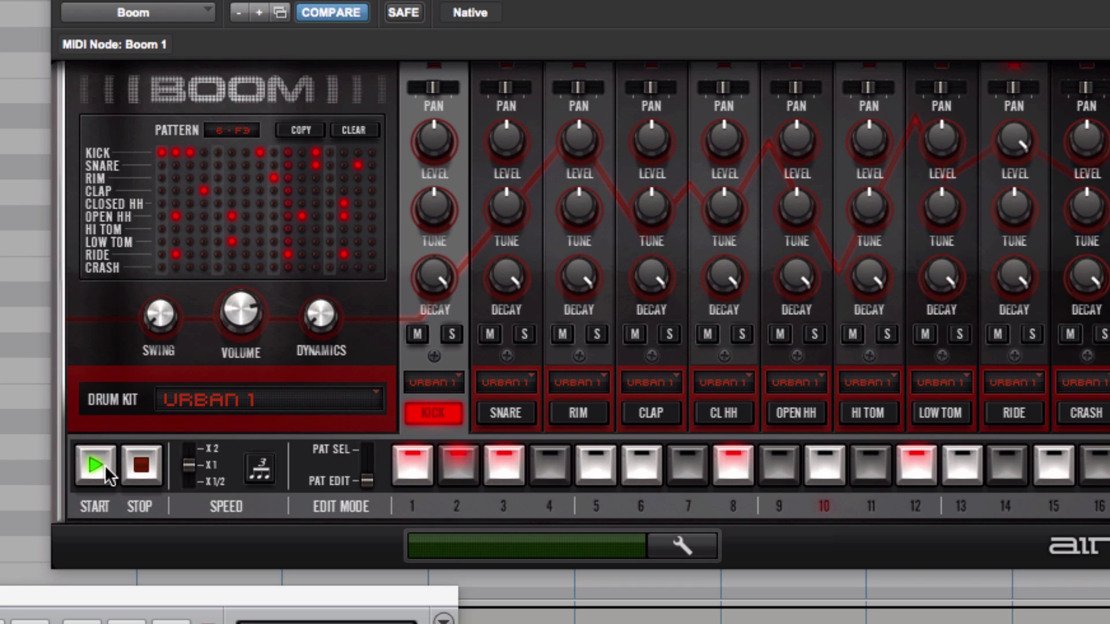
{"action": "left_click", "coordinate": [142, 473]}
{"action": "left_click", "coordinate": [370, 464]}
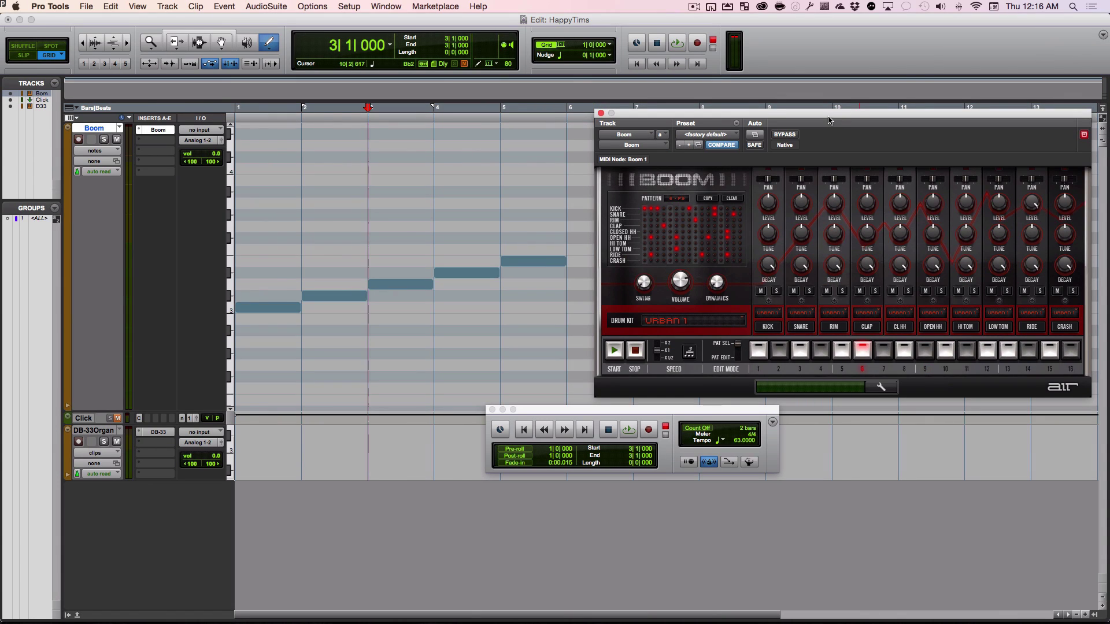
- Set the insertion point at bar 6, then audition Boom's KICK and SNARE pads
{"action": "left_click_drag", "start_coordinate": [829, 120], "coordinate": [976, 323]}
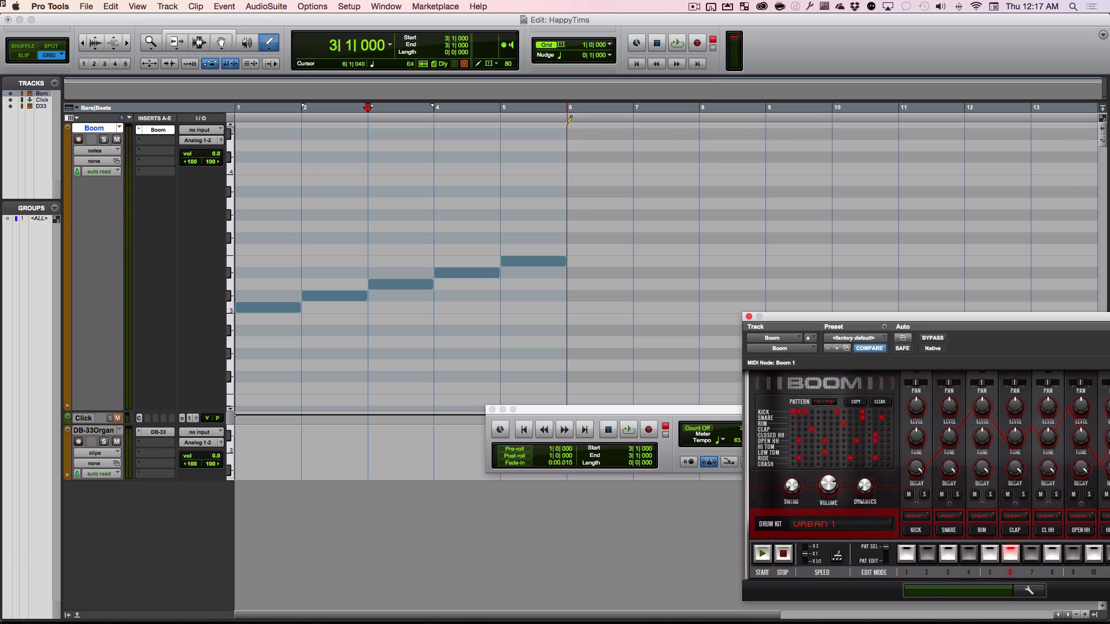
{"action": "left_click", "coordinate": [568, 108]}
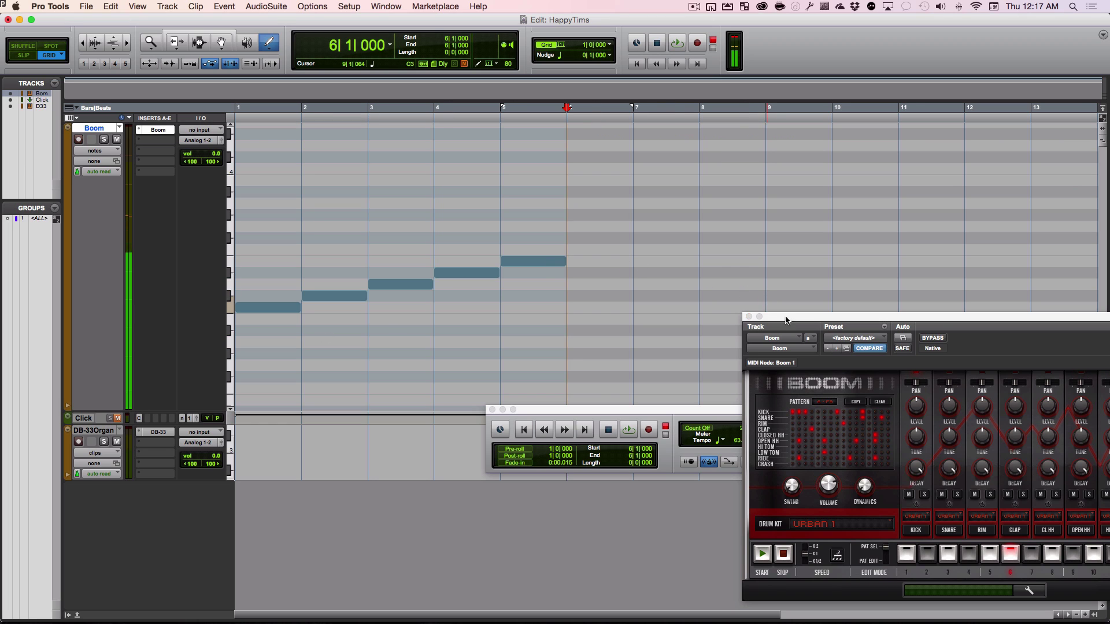
{"action": "left_click_drag", "start_coordinate": [786, 317], "coordinate": [651, 128]}
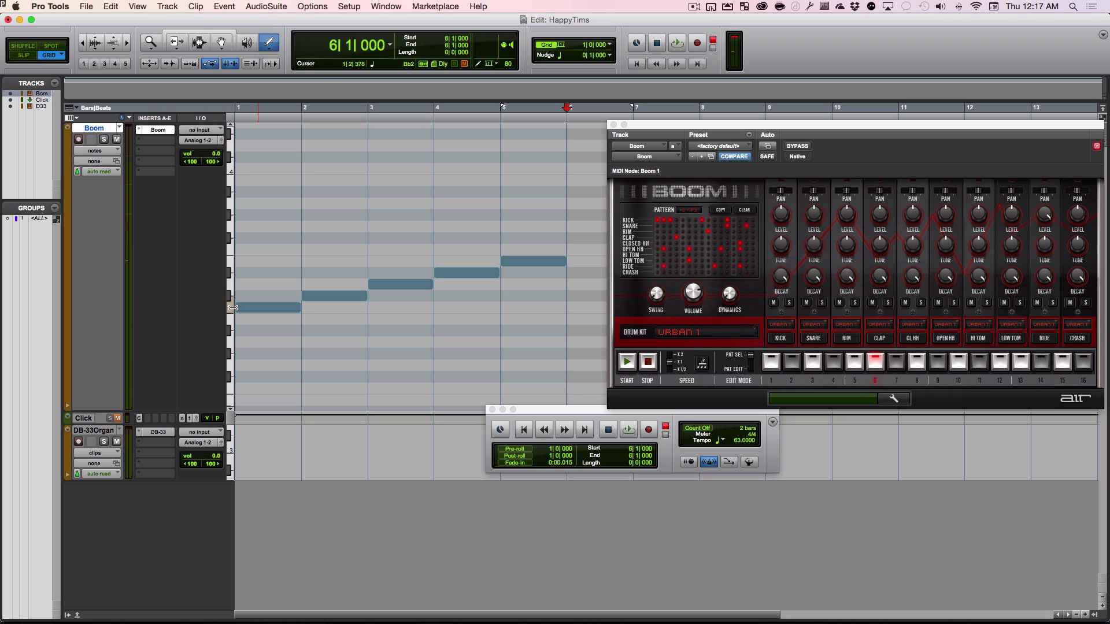
{"action": "left_click", "coordinate": [781, 193]}
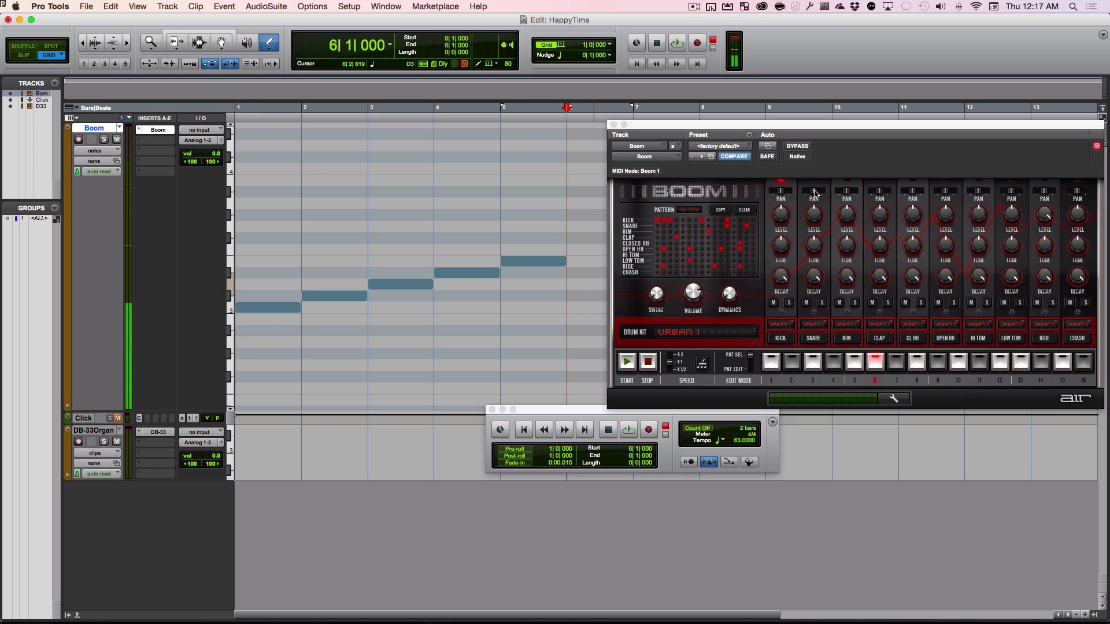
{"action": "left_click", "coordinate": [815, 194]}
{"action": "left_click", "coordinate": [815, 194]}
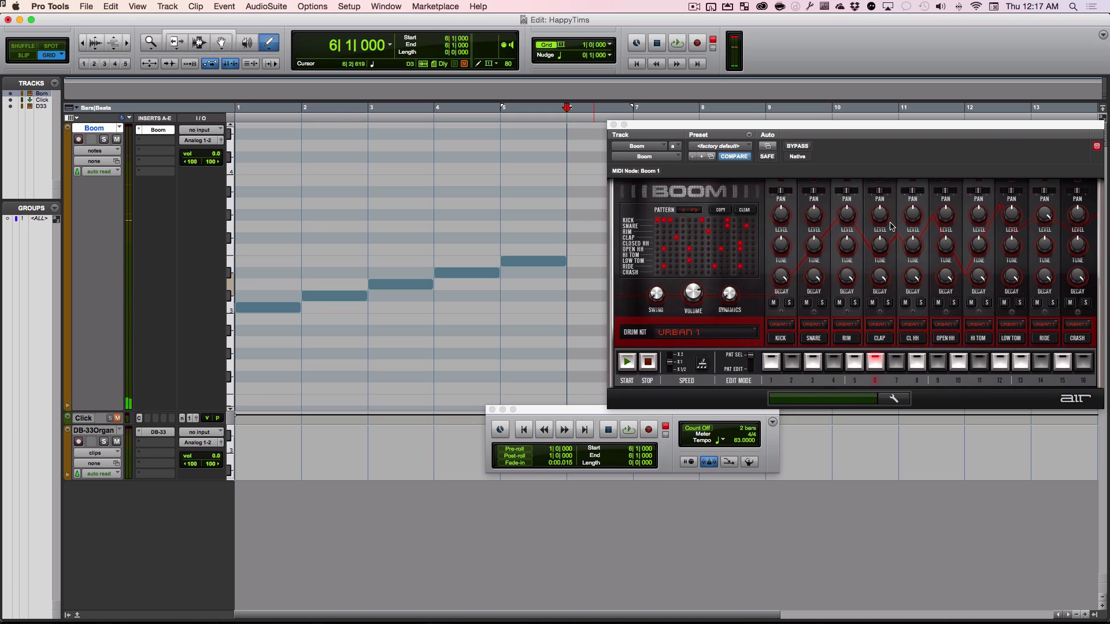
- Set the Boom track view to clips
{"action": "left_click", "coordinate": [107, 153]}
{"action": "left_click", "coordinate": [131, 141]}
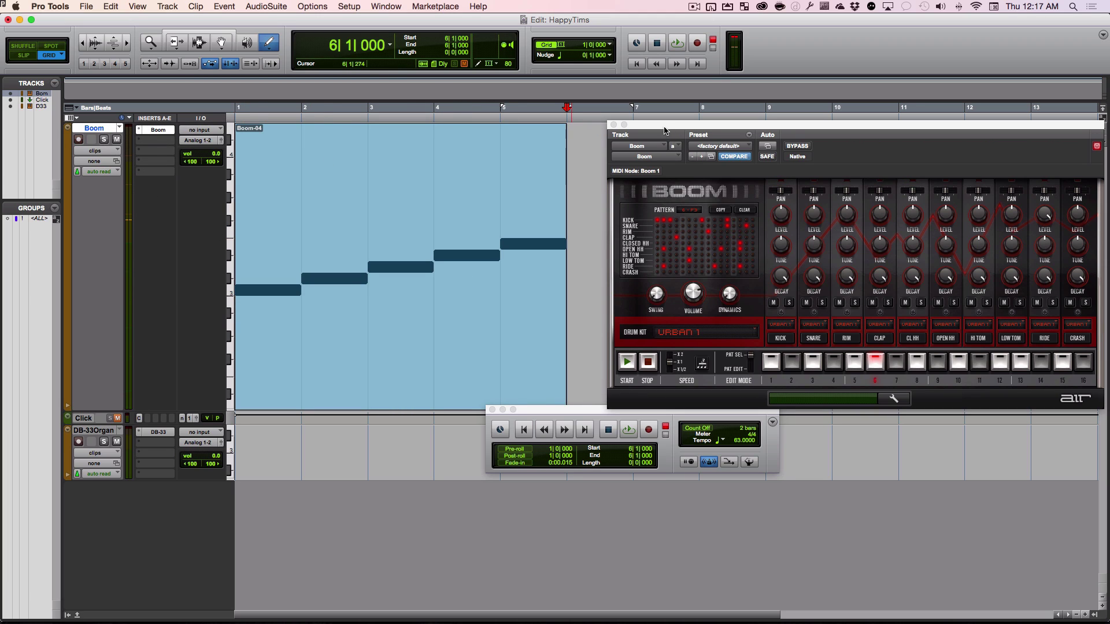
{"action": "left_click_drag", "start_coordinate": [647, 153], "coordinate": [794, 62]}
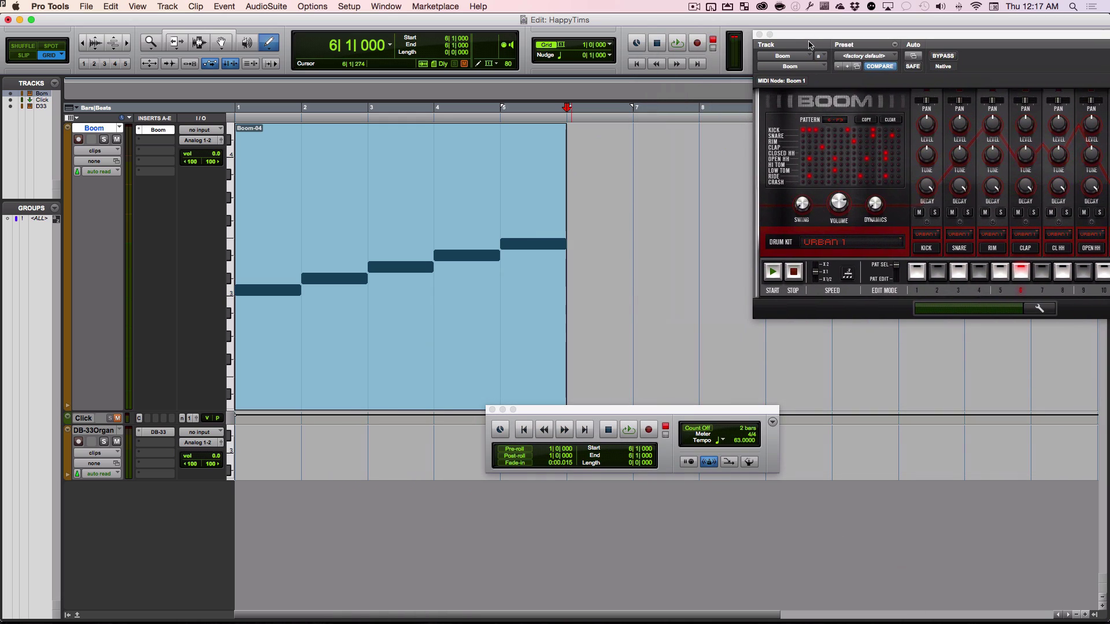
- Record a new drum take from bar 6 with Record armed and Loop Playback off
{"action": "left_click", "coordinate": [648, 430]}
{"action": "left_click", "coordinate": [629, 430]}
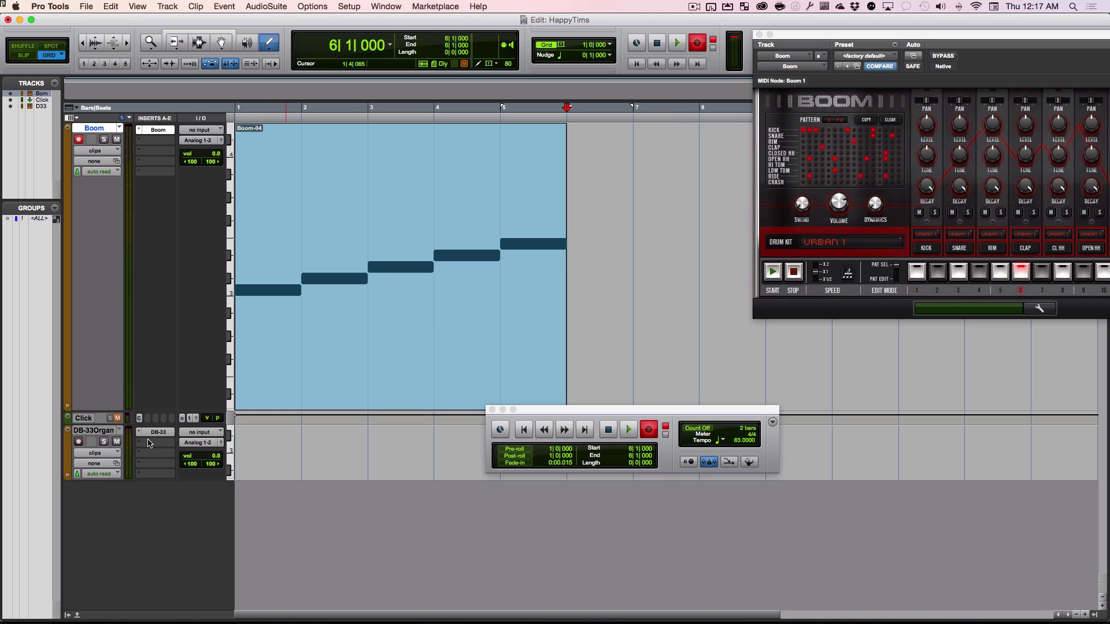
{"action": "left_click", "coordinate": [624, 435]}
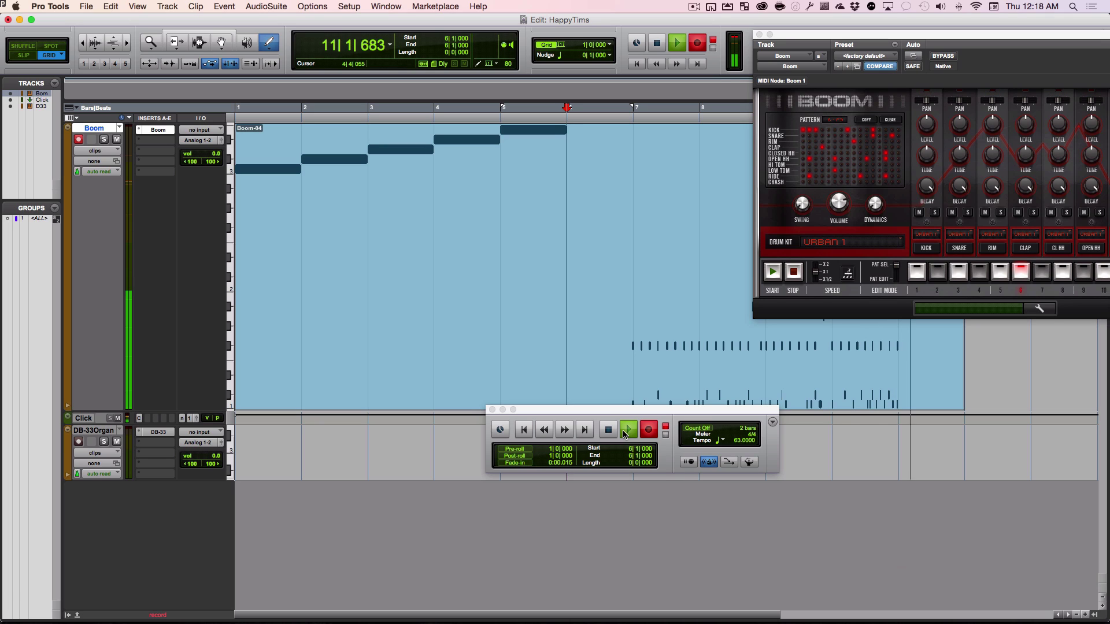
{"action": "key", "text": "space"}
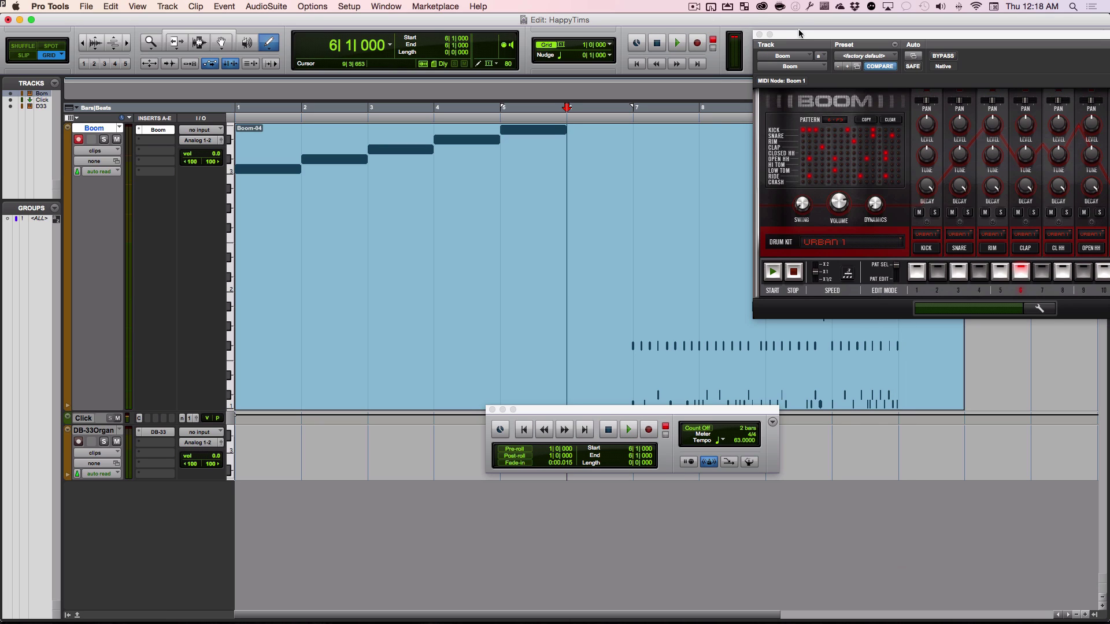
- Move the Boom and Transport windows to the bottom and select the whole Boom-04 clip
{"action": "left_click_drag", "start_coordinate": [798, 39], "coordinate": [668, 535]}
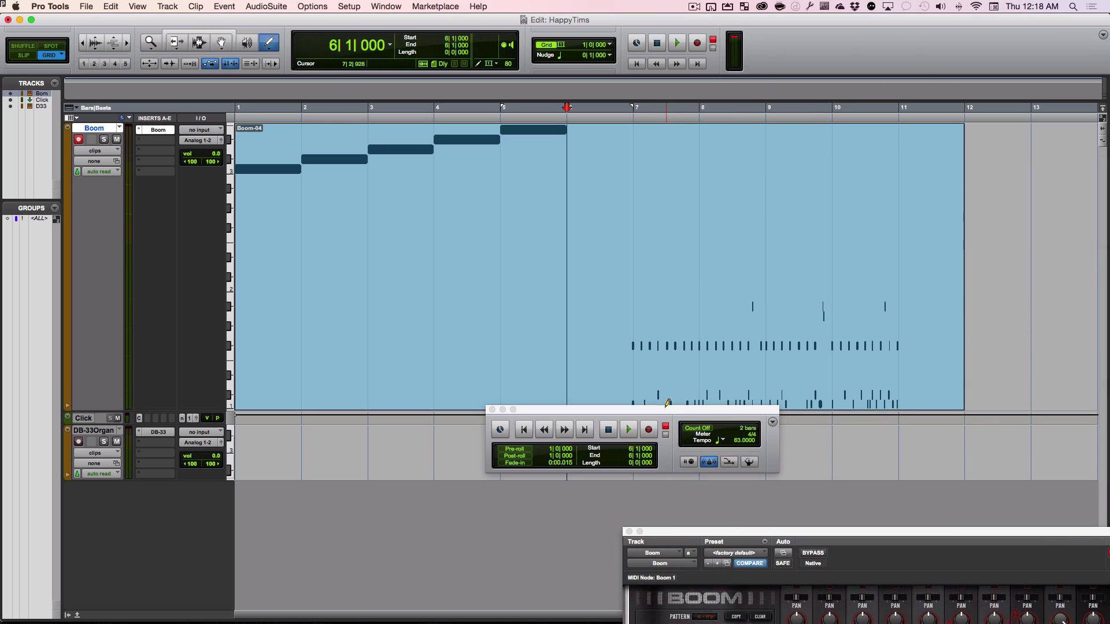
{"action": "left_click_drag", "start_coordinate": [662, 414], "coordinate": [609, 565]}
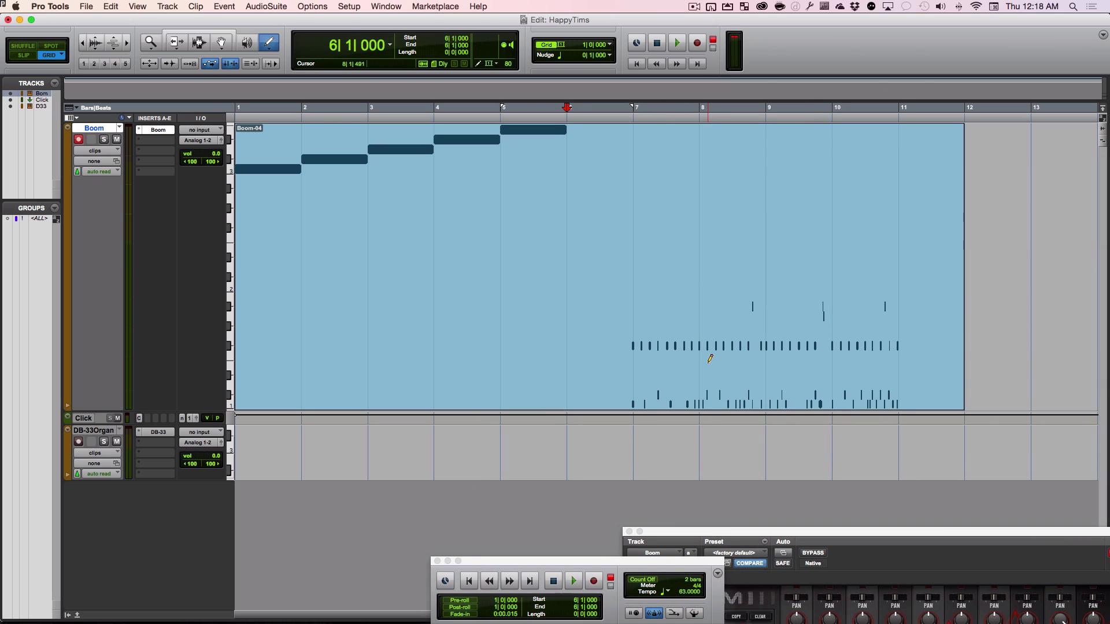
{"action": "left_click", "coordinate": [222, 42]}
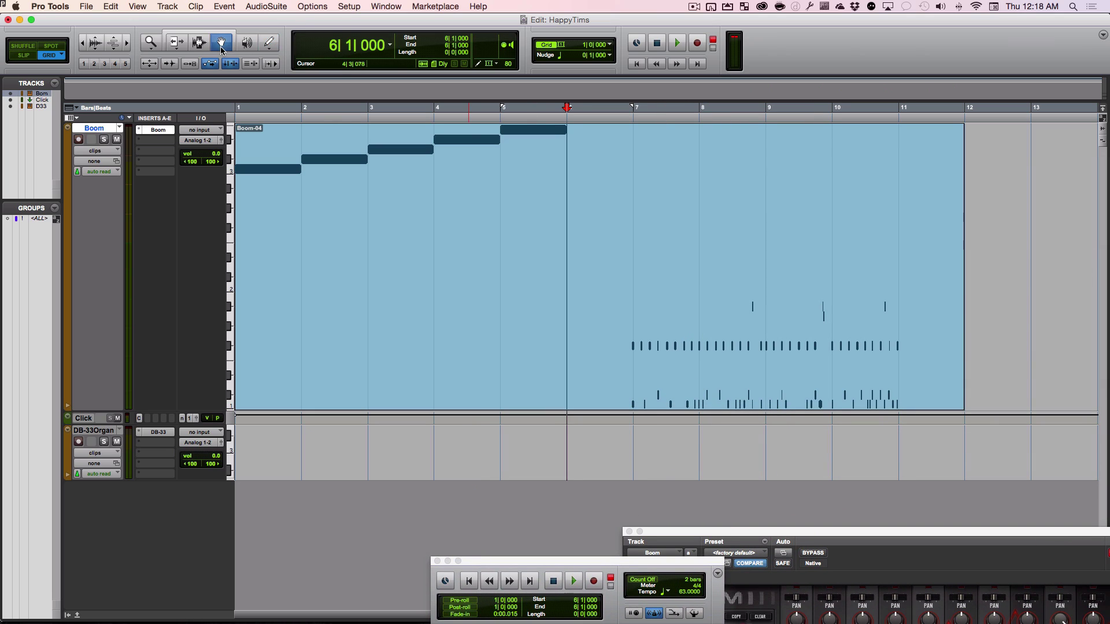
{"action": "left_click", "coordinate": [693, 243]}
- Open Event Operations > Quantize settings and close them without applying
{"action": "left_click", "coordinate": [218, 5]}
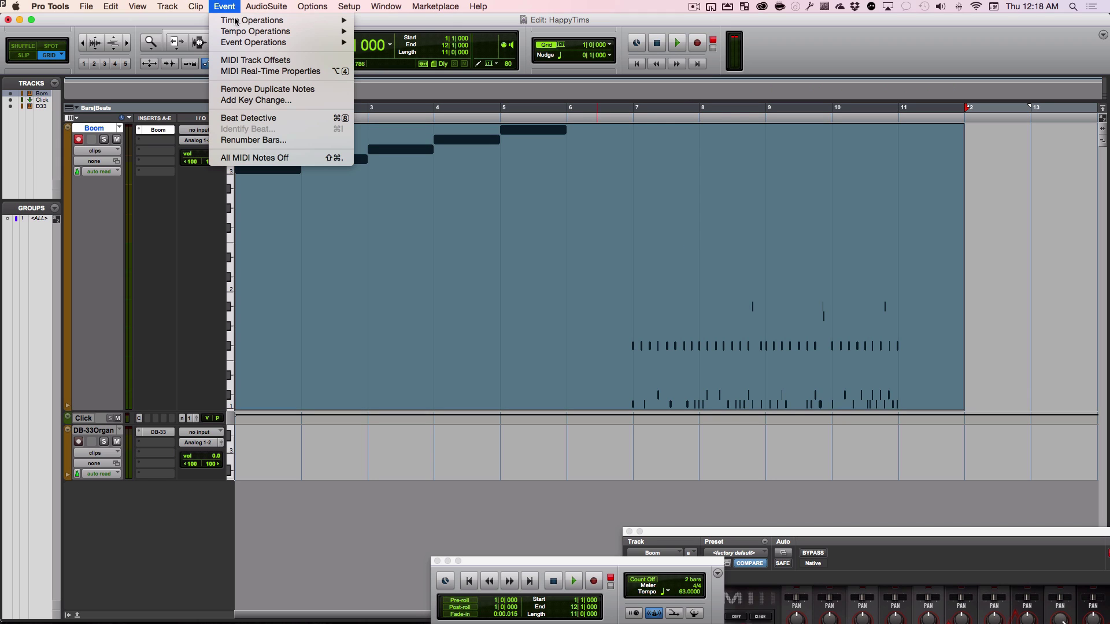
{"action": "mouse_move", "coordinate": [247, 33]}
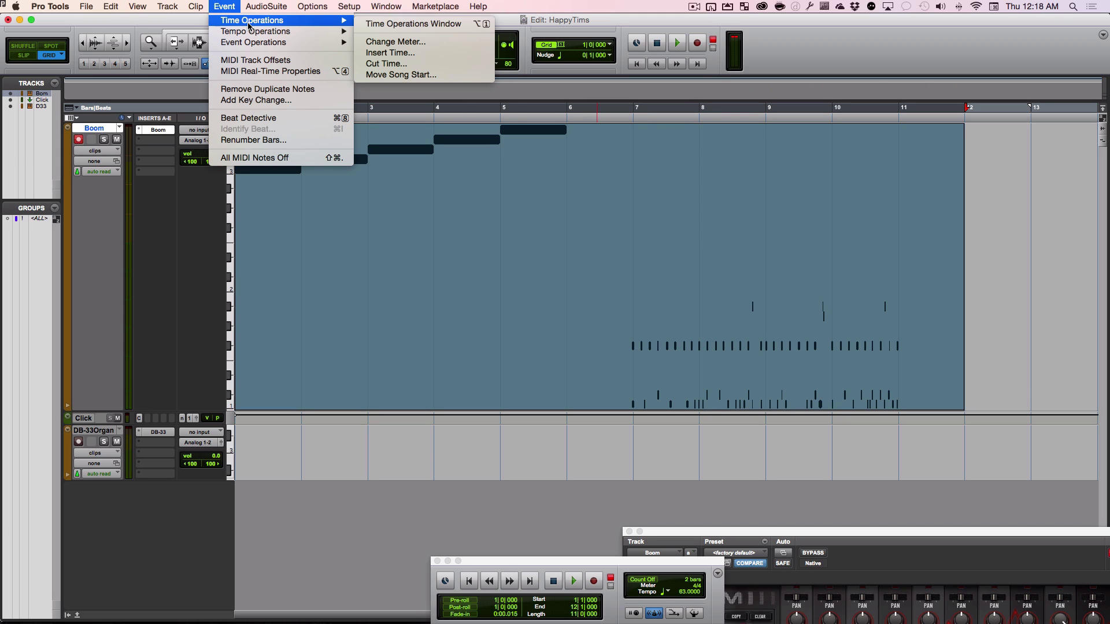
{"action": "mouse_move", "coordinate": [308, 44]}
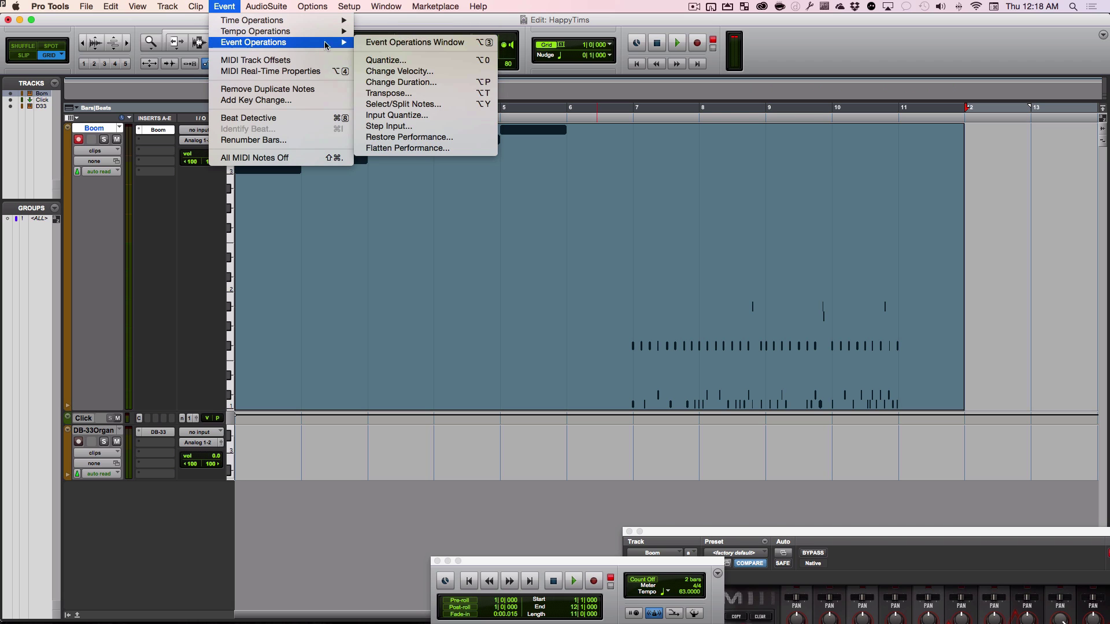
{"action": "left_click", "coordinate": [393, 62]}
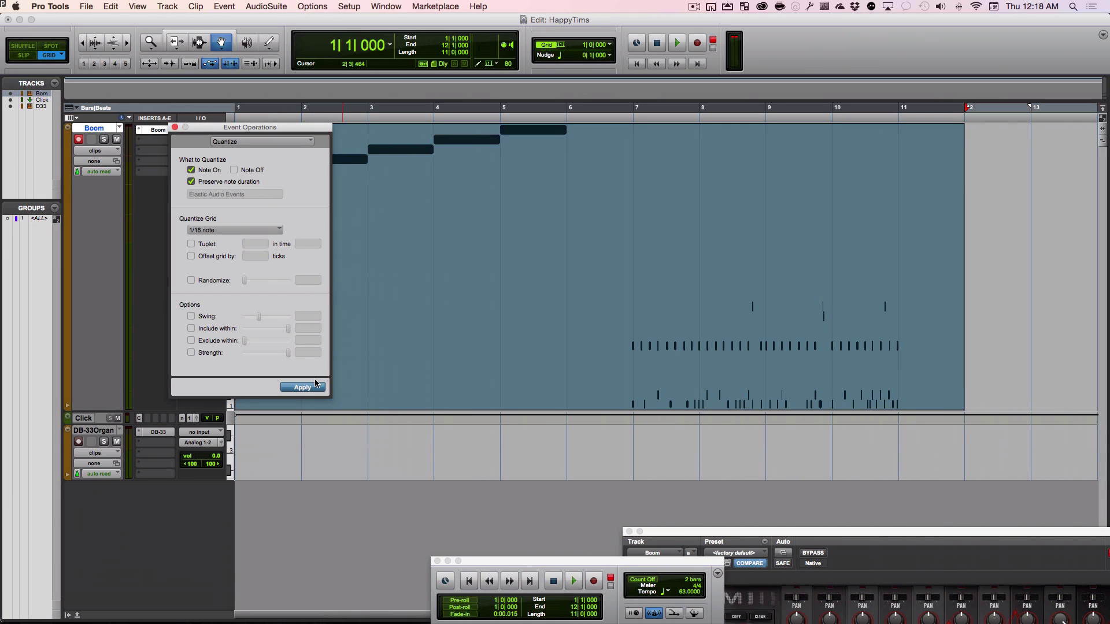
{"action": "left_click", "coordinate": [176, 127]}
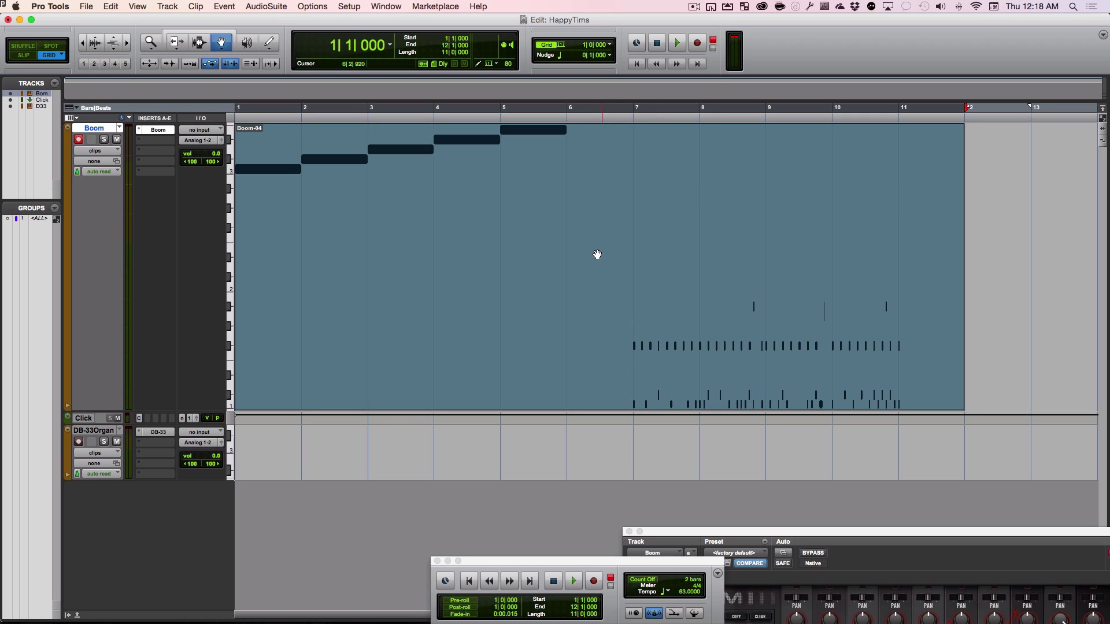
- Activate the Smart Tool so Trim, Selector and Grabber work together
{"action": "key", "text": "shift+r"}
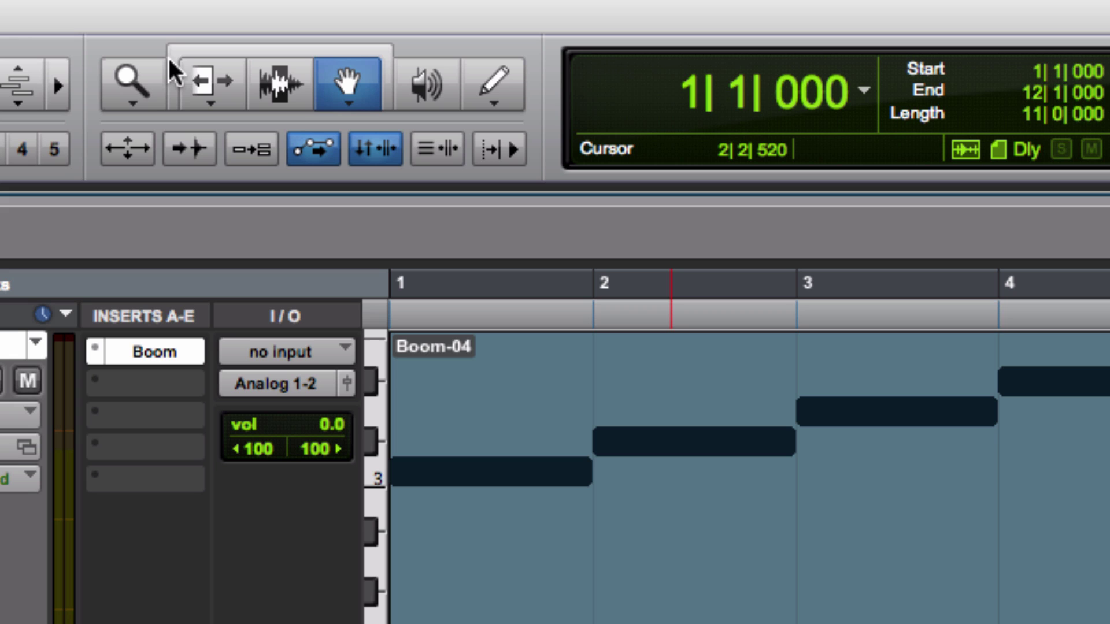
{"action": "left_click", "coordinate": [374, 49]}
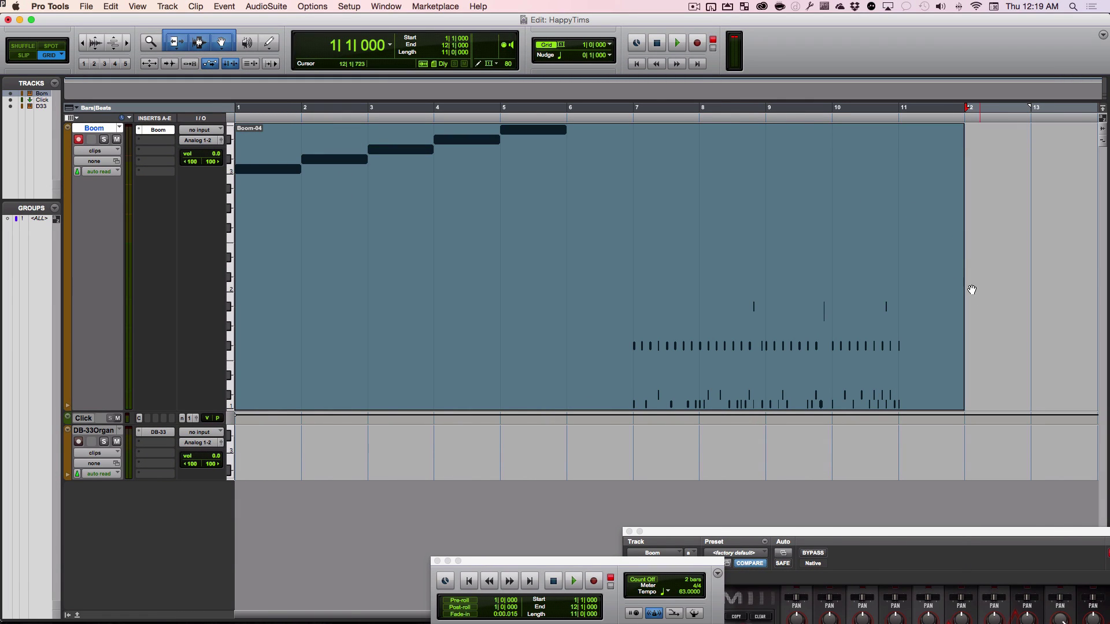
- Trim the Boom-04 clip's end back to bar 11 and select the bar 6 range
{"action": "left_click_drag", "start_coordinate": [957, 279], "coordinate": [917, 283]}
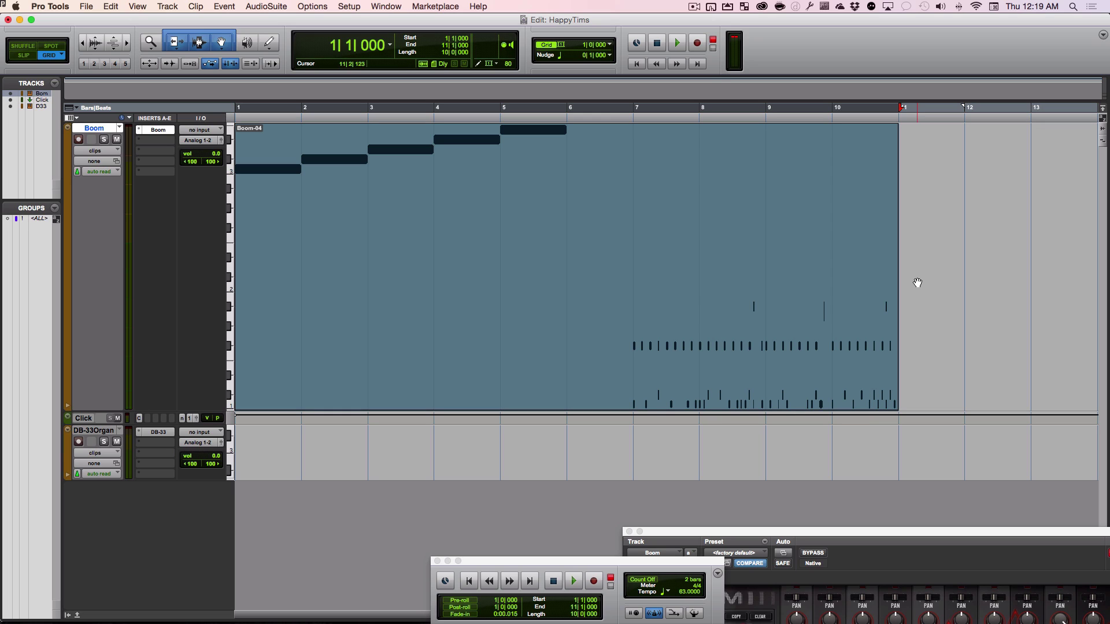
{"action": "left_click", "coordinate": [569, 205]}
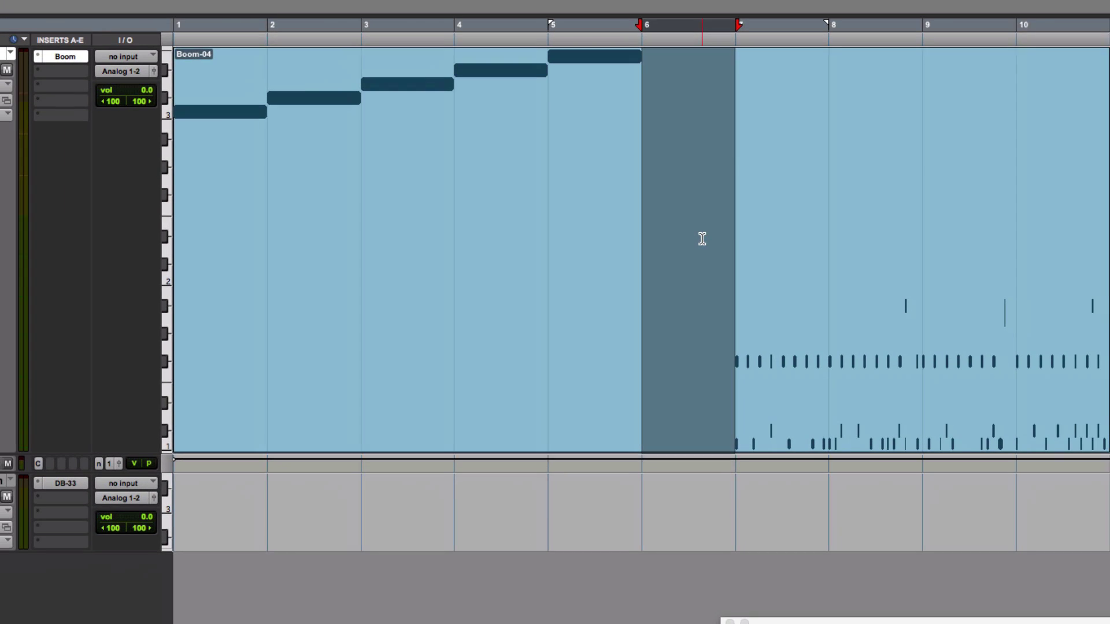
{"action": "key", "text": "Delete"}
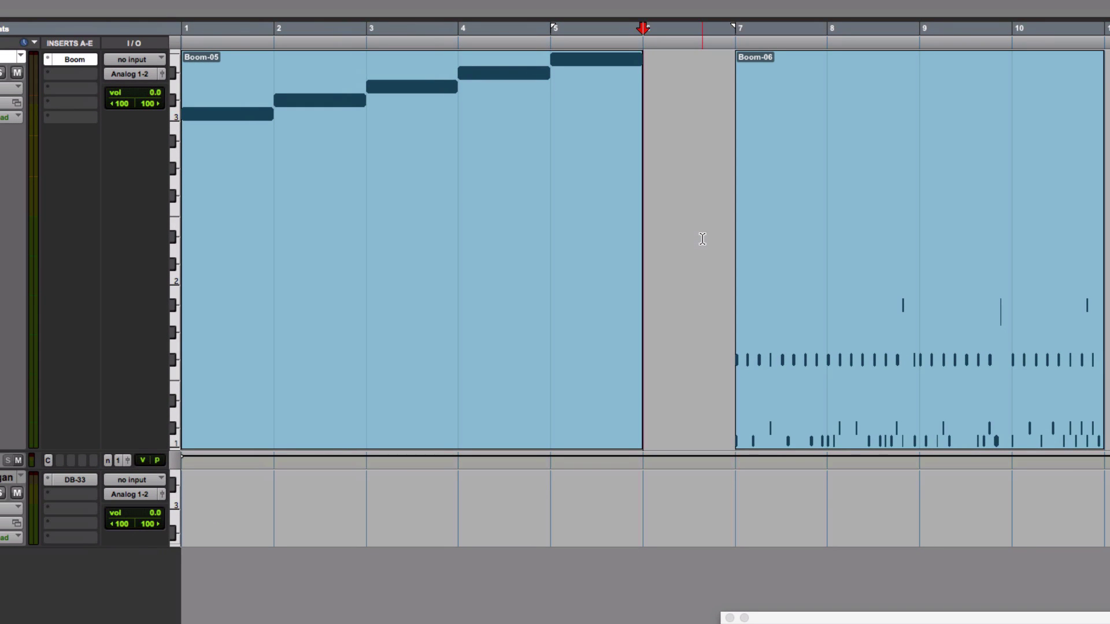
{"action": "key", "text": "super+z"}
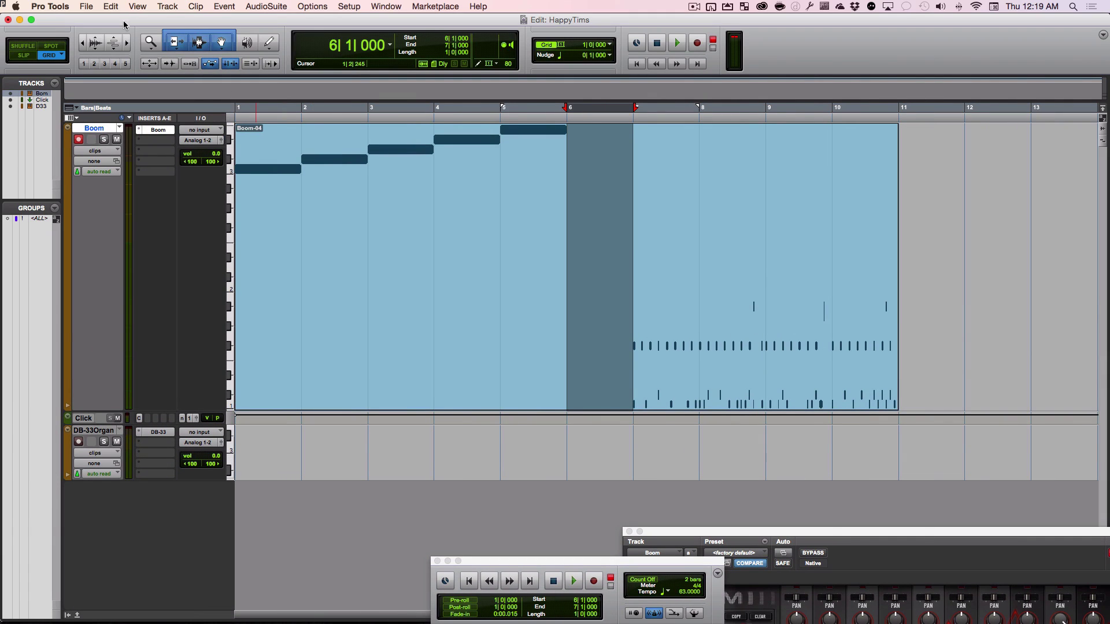
- Separate the clip at the bar 6 selection and delete the empty Boom-06 clip
{"action": "left_click", "coordinate": [111, 6]}
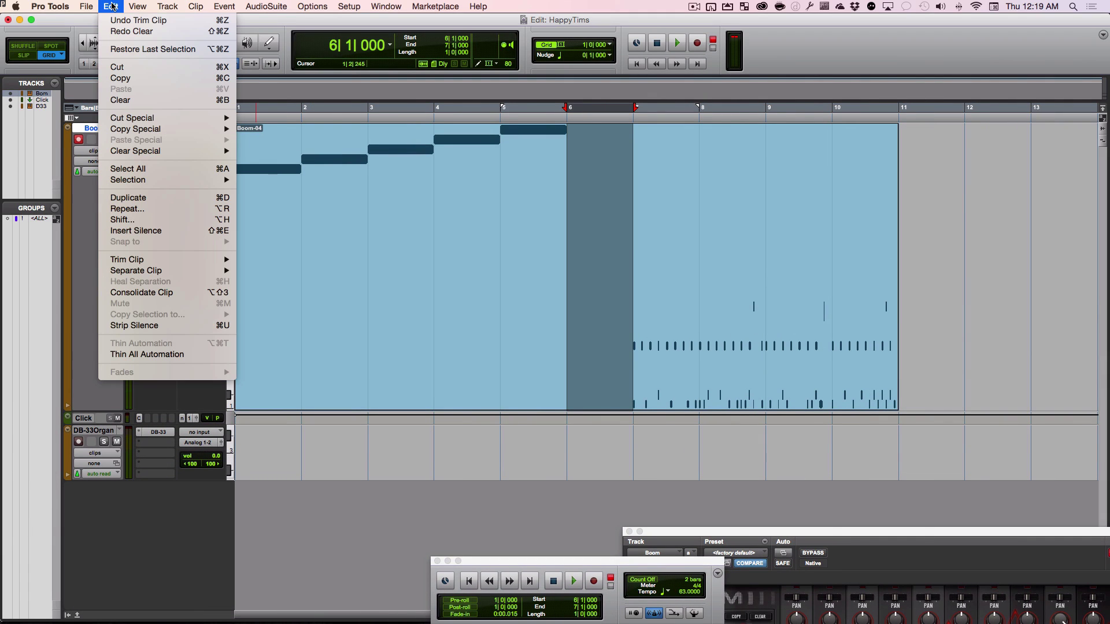
{"action": "mouse_move", "coordinate": [228, 269]}
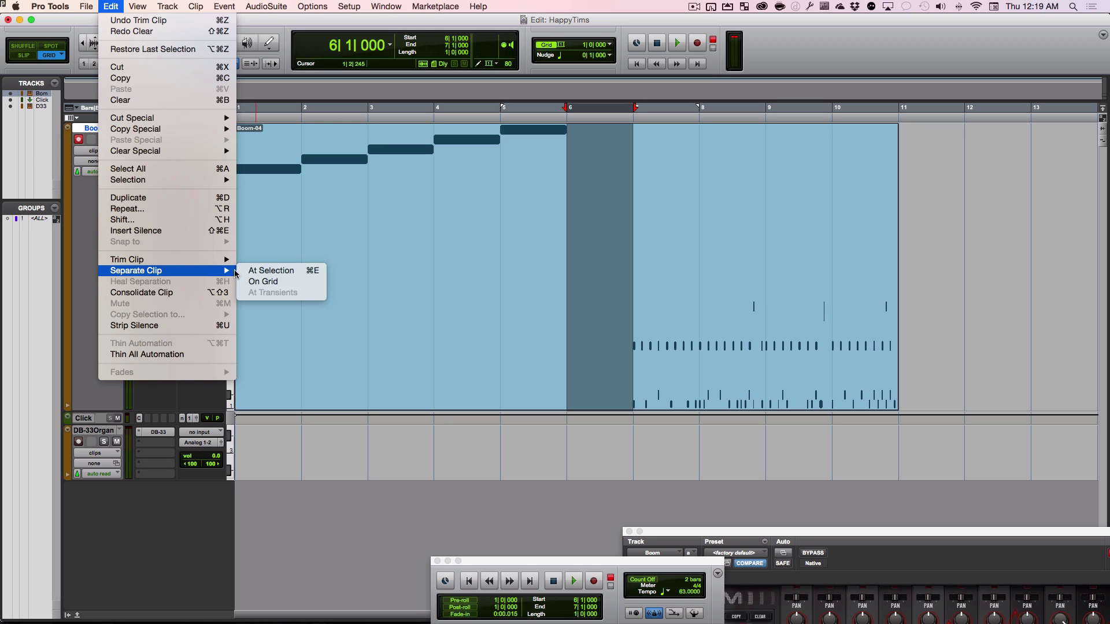
{"action": "left_click", "coordinate": [263, 273]}
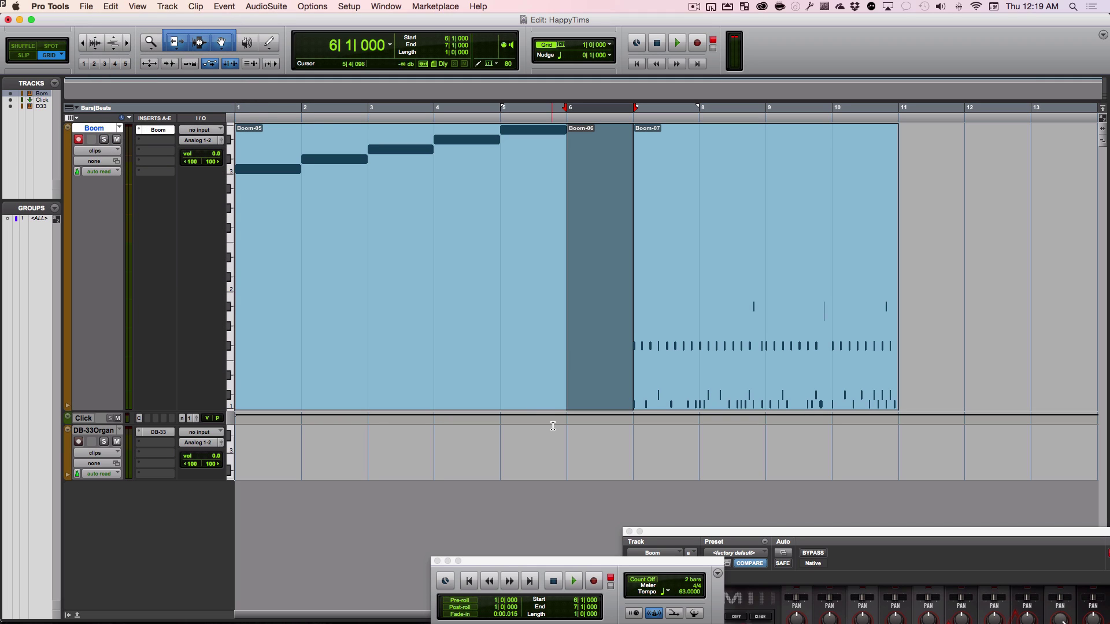
{"action": "key", "text": "shift+r"}
{"action": "key", "text": "Delete"}
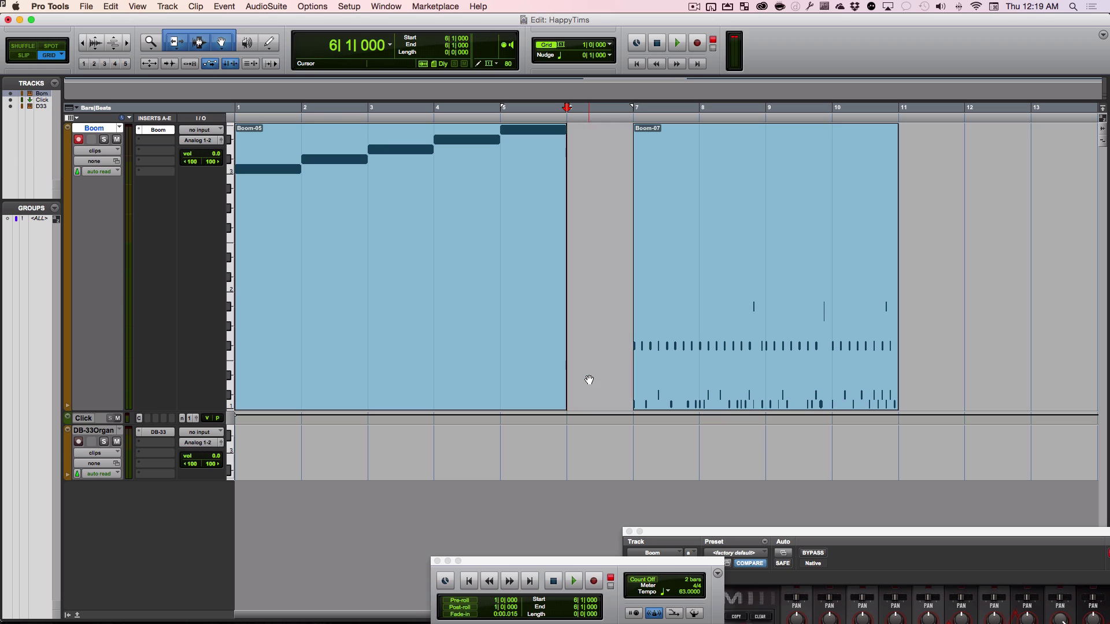
- Slide Boom-07 left to start at bar 6, play back from bar 4, and pick the Pencil tool
{"action": "left_click", "coordinate": [679, 327]}
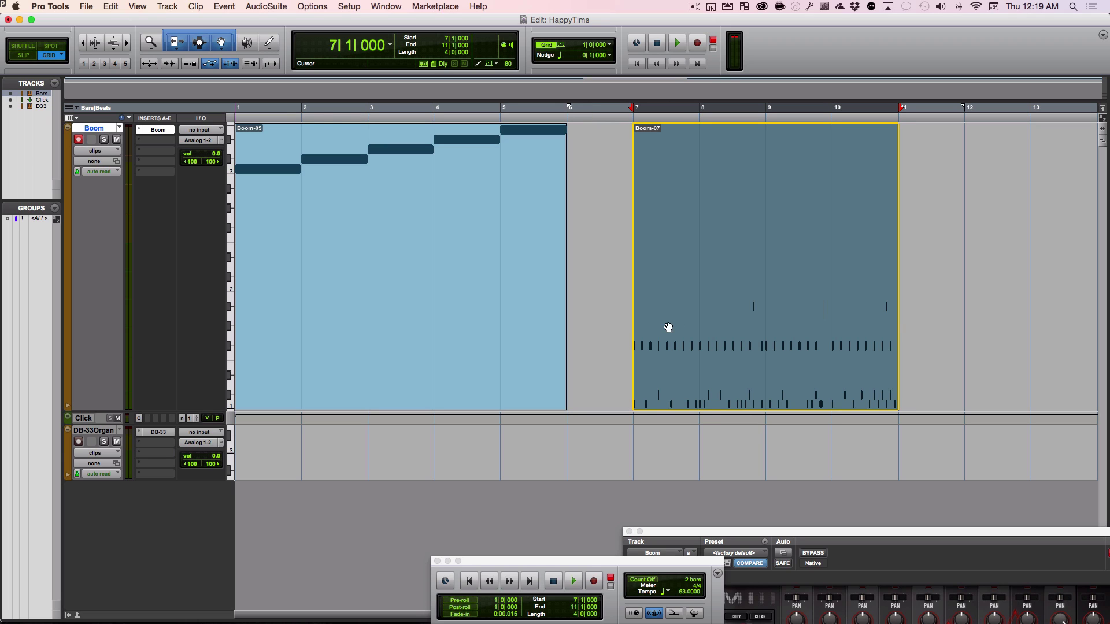
{"action": "left_click_drag", "start_coordinate": [668, 327], "coordinate": [618, 332]}
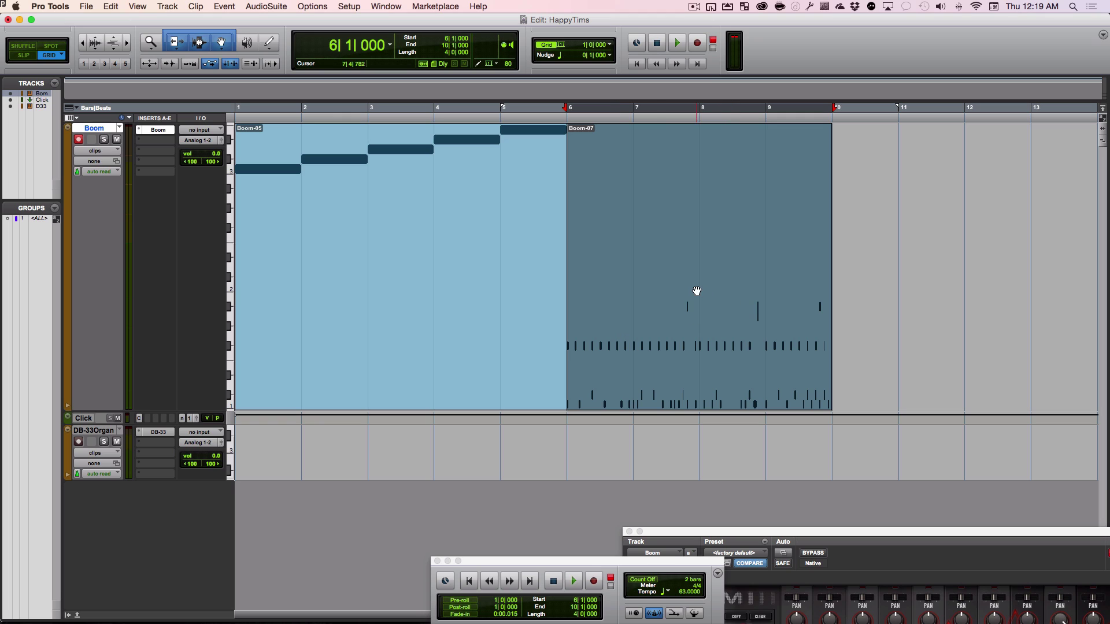
{"action": "left_click", "coordinate": [436, 112]}
{"action": "key", "text": "space"}
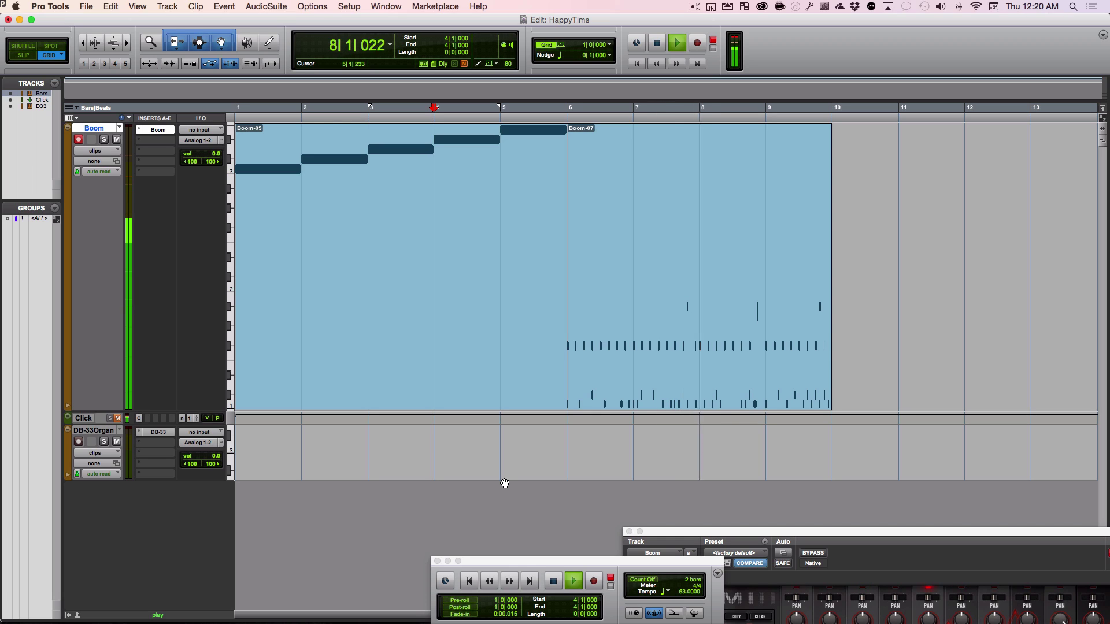
{"action": "key", "text": "space"}
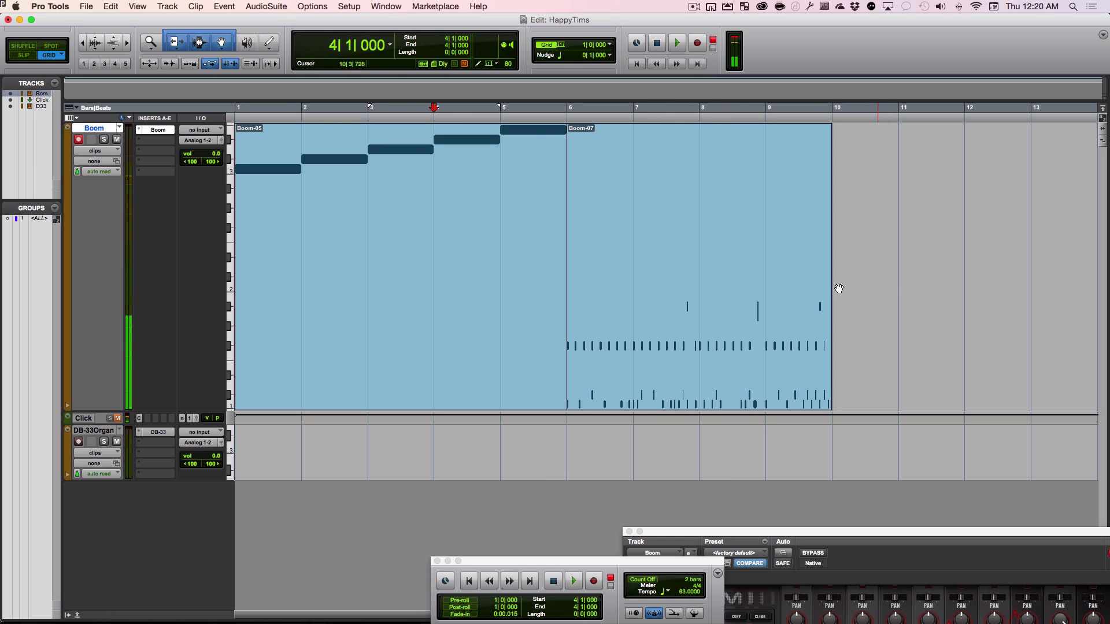
{"action": "scroll", "coordinate": [821, 289], "scroll_direction": "right", "scroll_amount": 5}
{"action": "scroll", "coordinate": [810, 289], "scroll_direction": "left", "scroll_amount": 5}
{"action": "scroll", "coordinate": [812, 289], "scroll_direction": "right", "scroll_amount": 5}
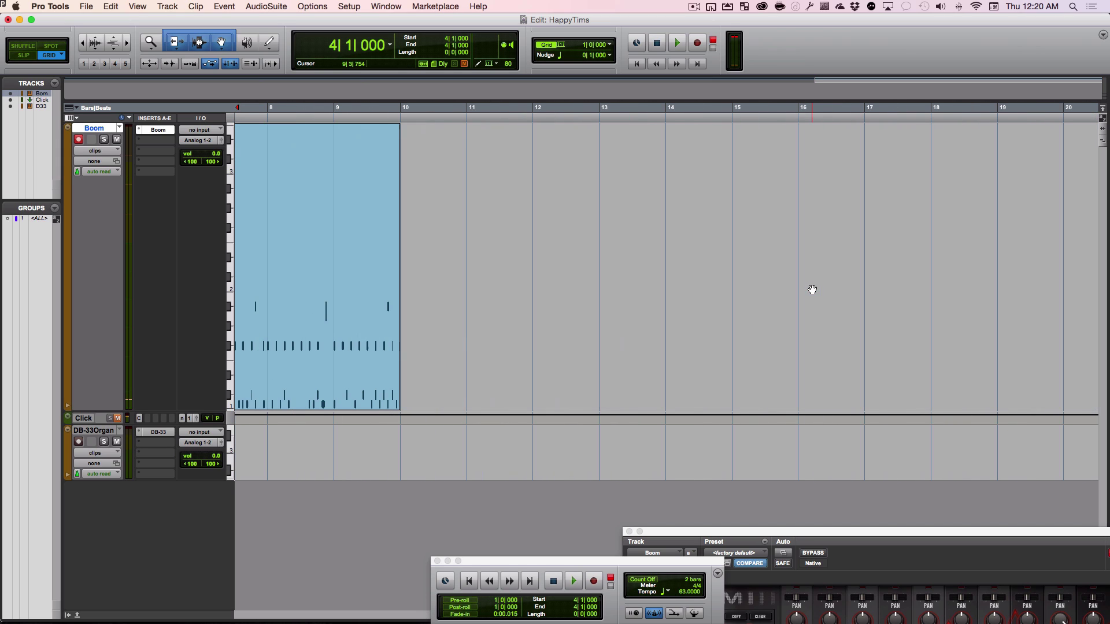
{"action": "left_click", "coordinate": [270, 43]}
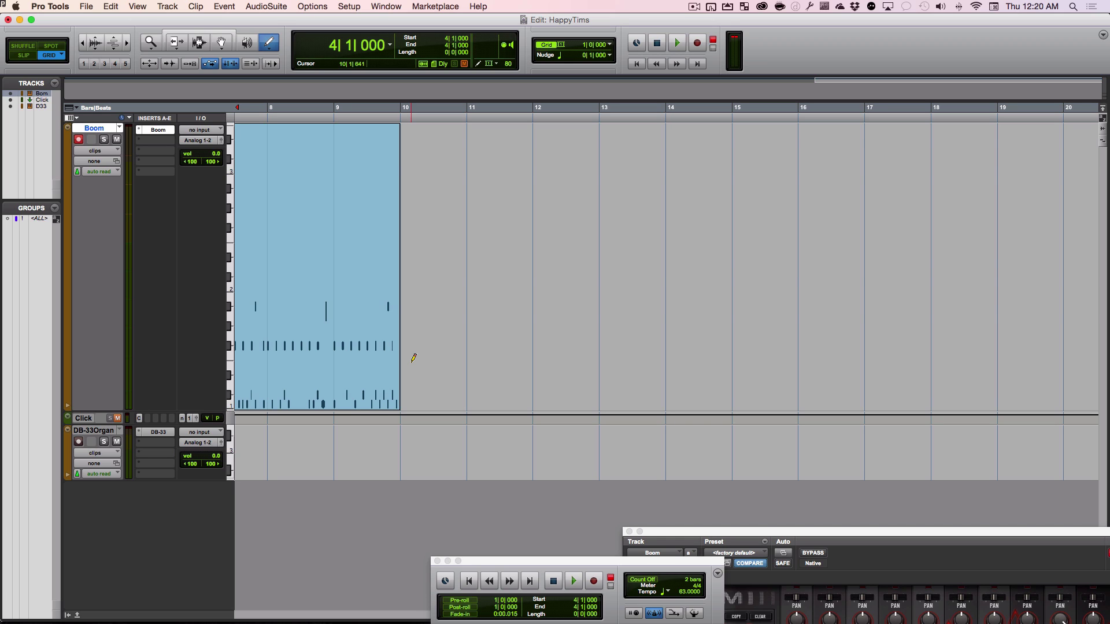
- Switch the Boom track to Notes view, scroll down to the drum notes, and zoom in around bar 9
{"action": "key", "text": "ctrl+minus"}
{"action": "scroll", "coordinate": [414, 358], "scroll_direction": "left", "scroll_amount": 5}
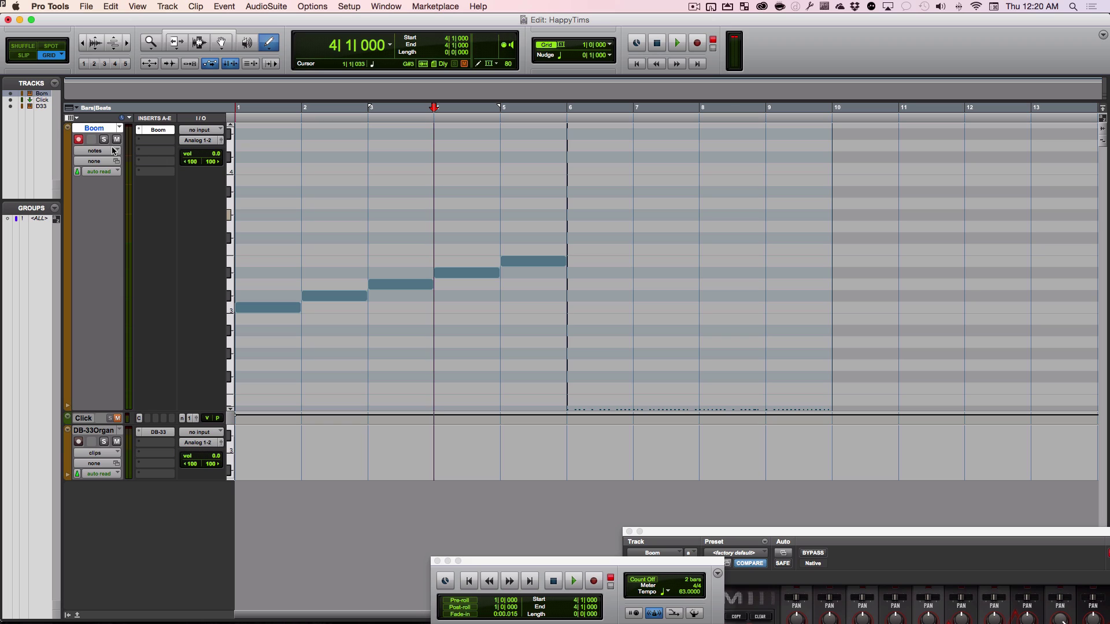
{"action": "key", "text": "shift+r"}
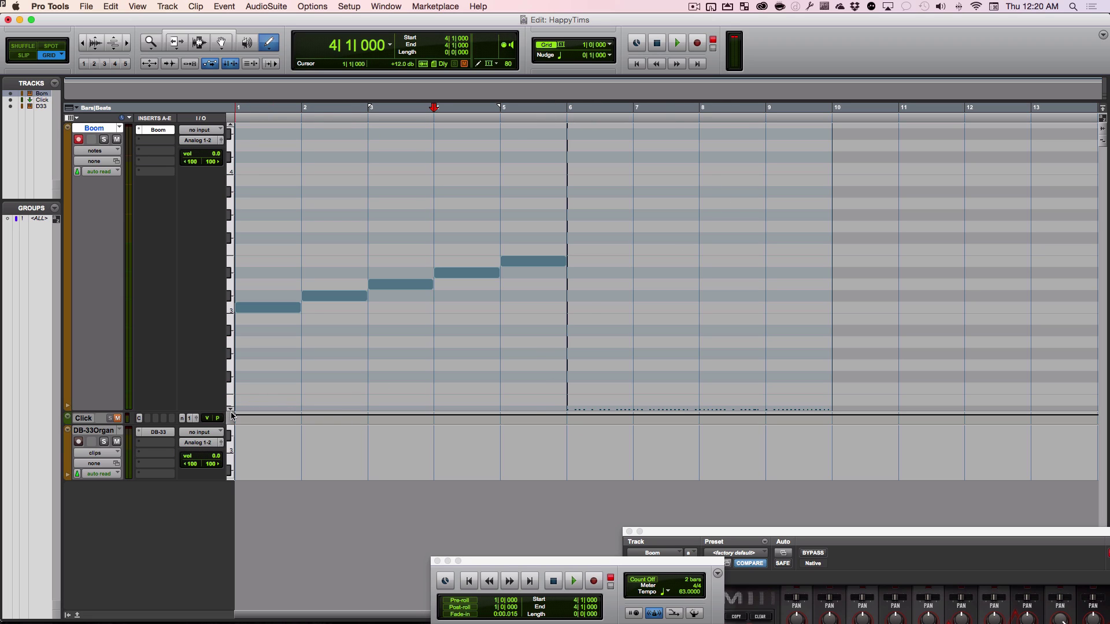
{"action": "scroll", "coordinate": [231, 412], "scroll_direction": "down", "scroll_amount": 10}
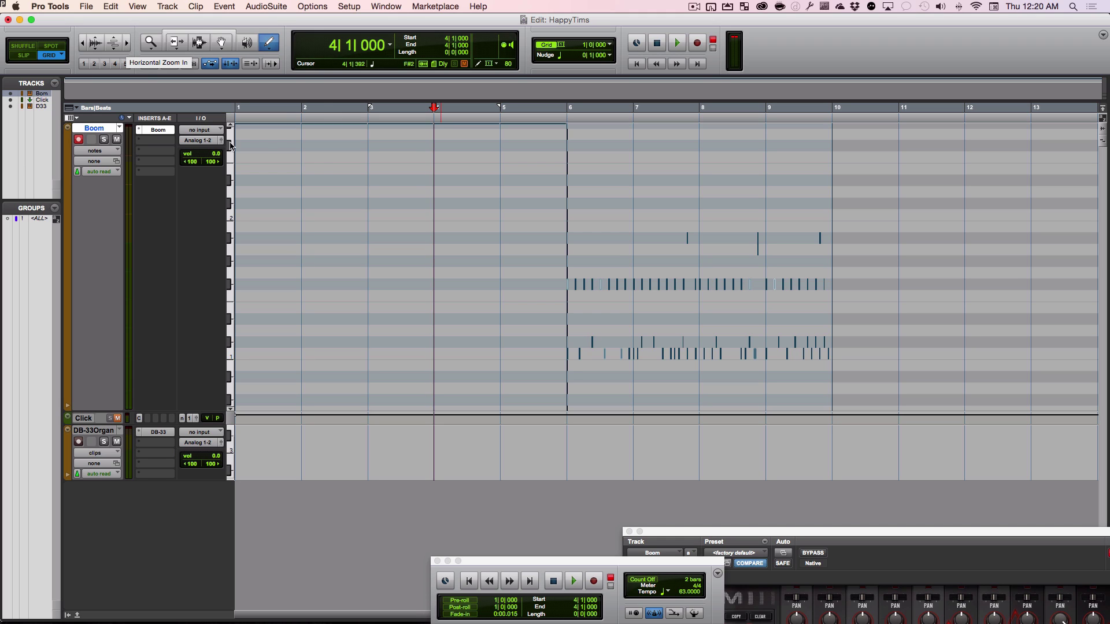
{"action": "key", "text": "super+bracketright"}
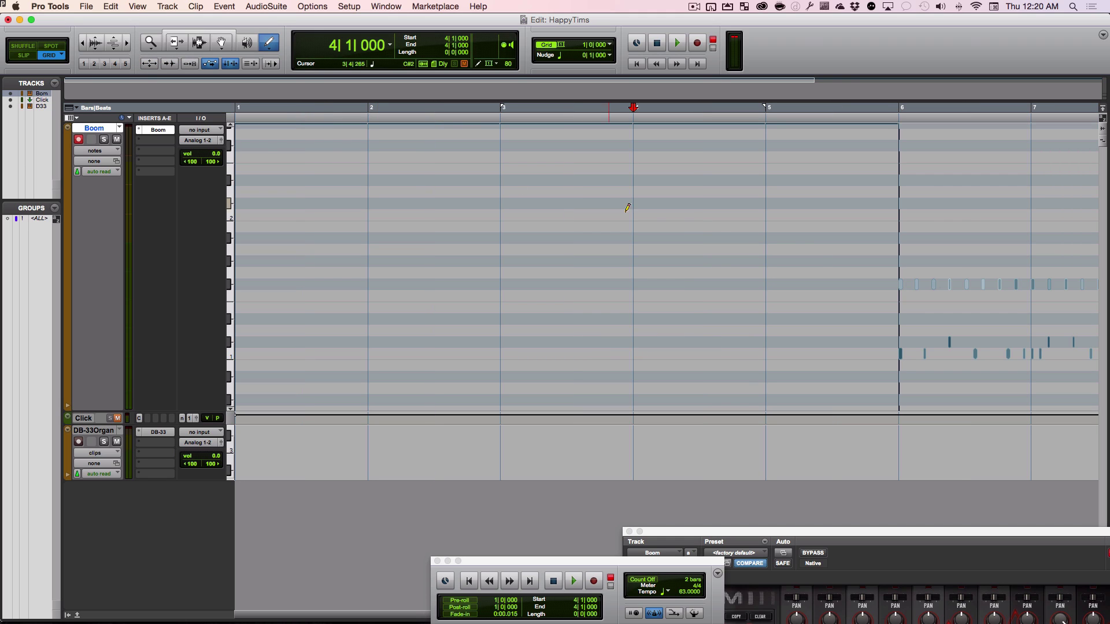
{"action": "scroll", "coordinate": [818, 243], "scroll_direction": "right", "scroll_amount": 10}
{"action": "key", "text": "super+bracketright"}
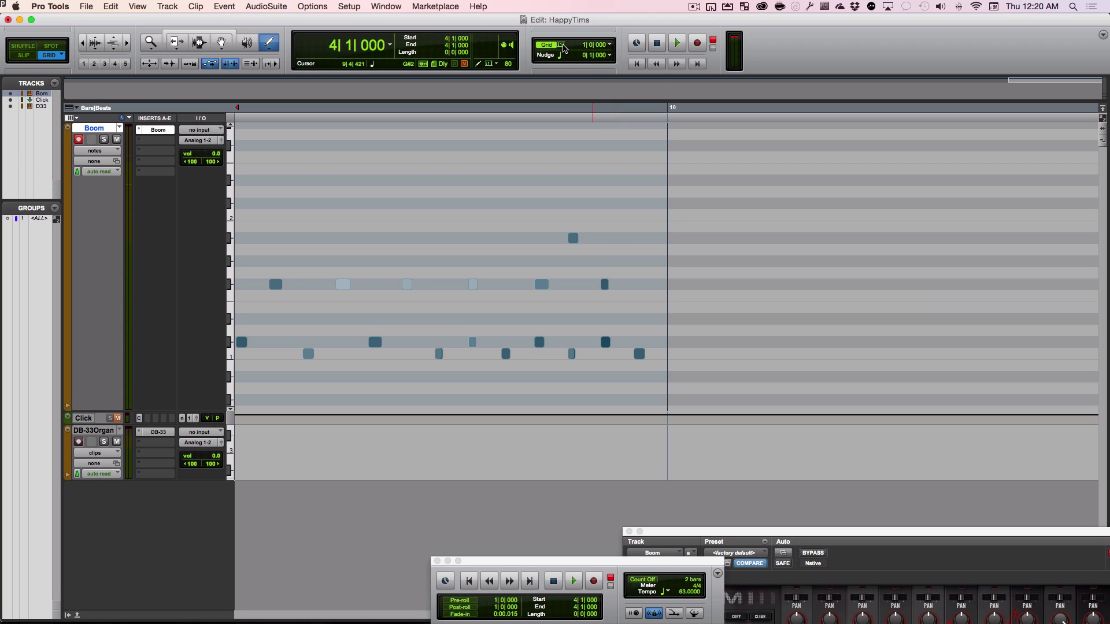
- Set the grid to 1/8 note and show only the Minimal rulers
{"action": "left_click", "coordinate": [562, 45]}
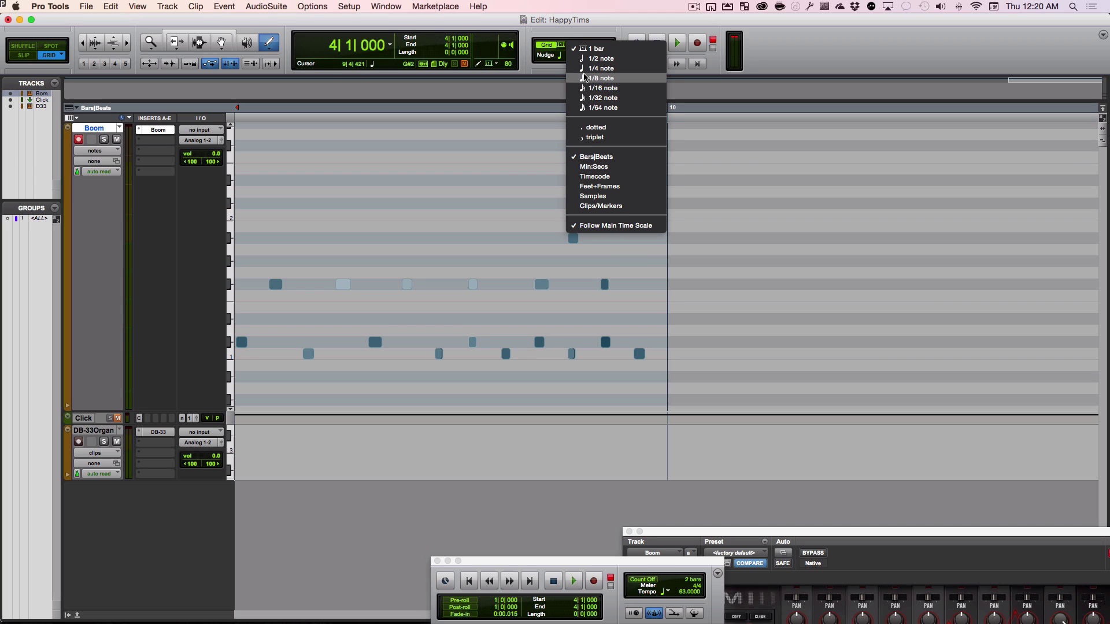
{"action": "left_click", "coordinate": [585, 78]}
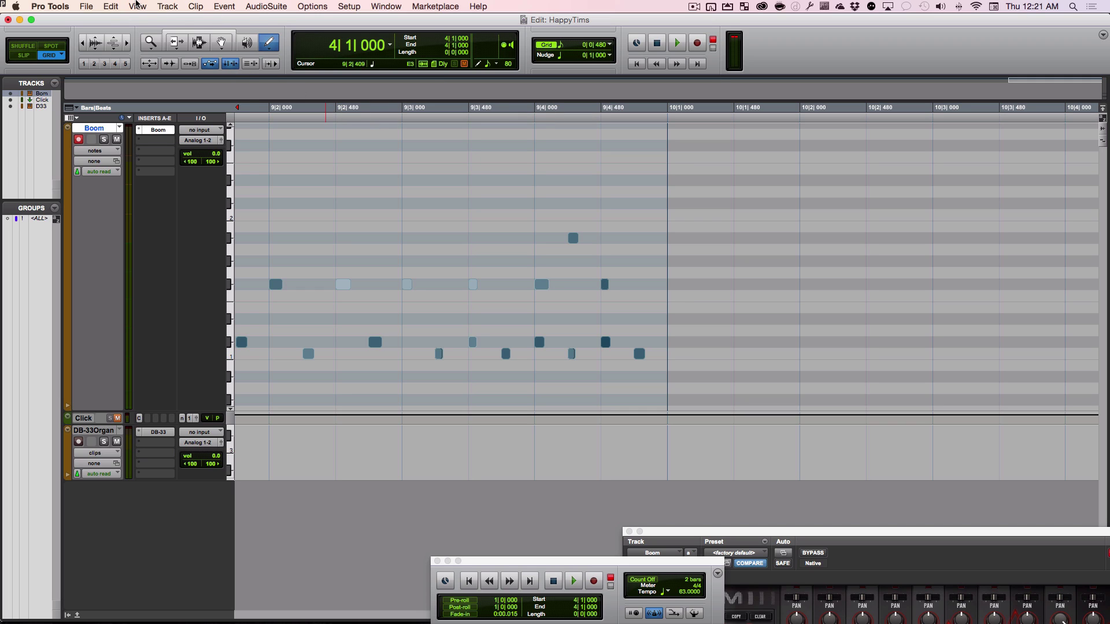
{"action": "left_click", "coordinate": [136, 5]}
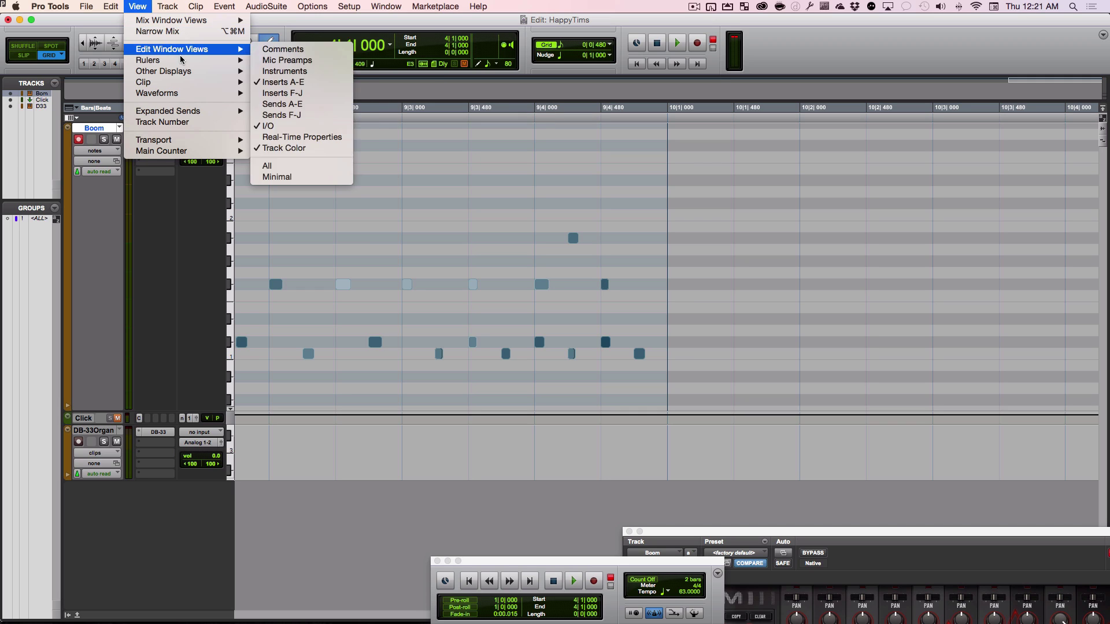
{"action": "mouse_move", "coordinate": [184, 60]}
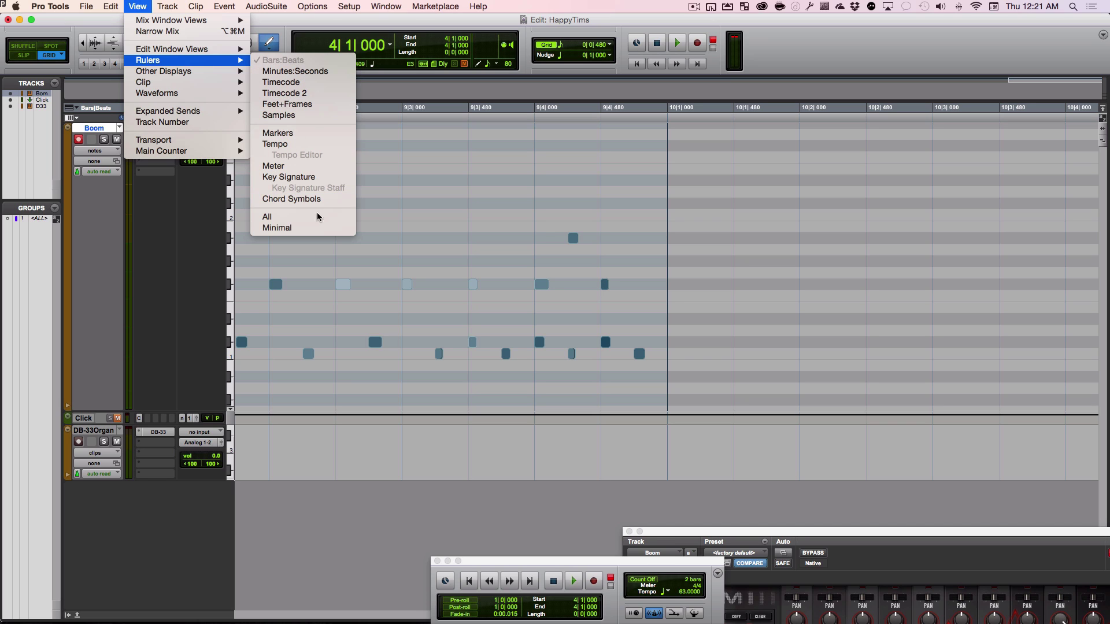
{"action": "left_click", "coordinate": [312, 228]}
- Reapply the Minimal ruler view and bring the Boom window over the note grid
{"action": "left_click", "coordinate": [142, 6]}
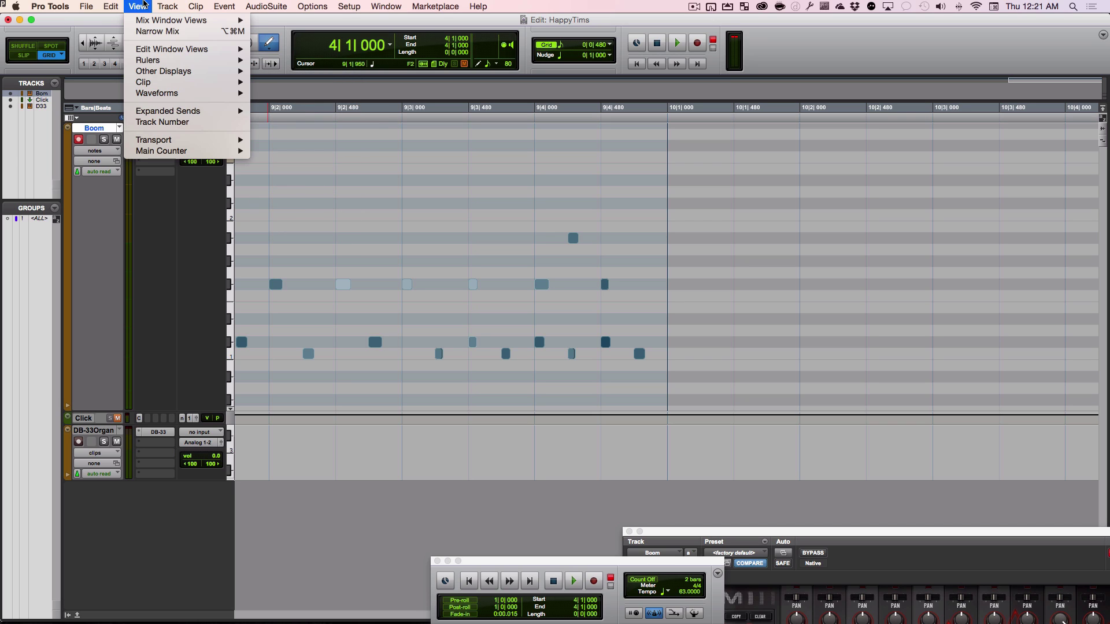
{"action": "mouse_move", "coordinate": [240, 153]}
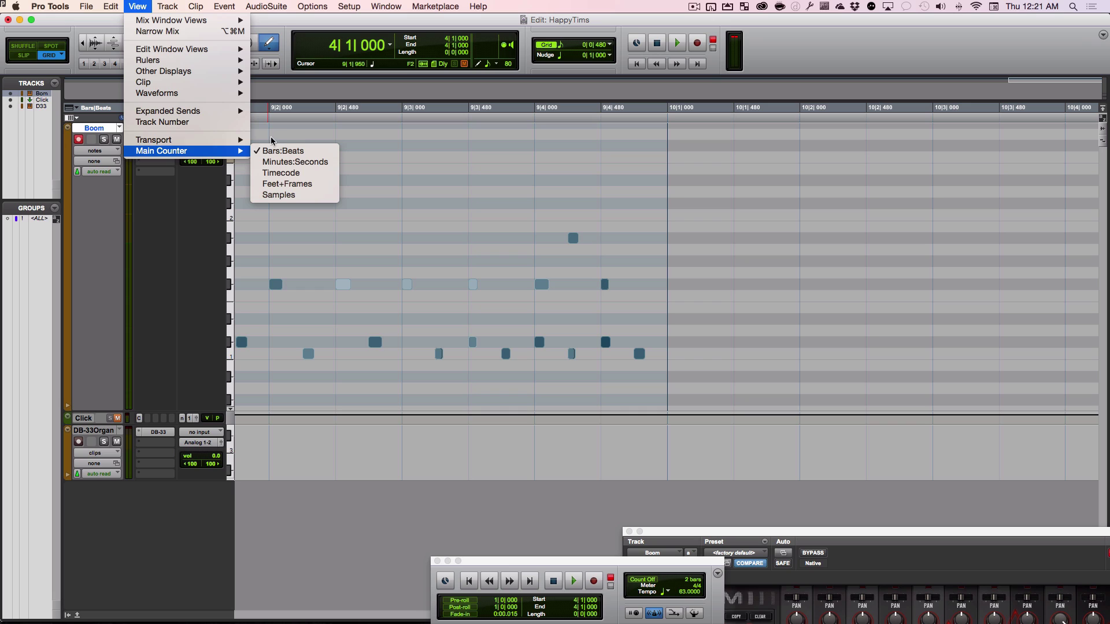
{"action": "mouse_move", "coordinate": [194, 64]}
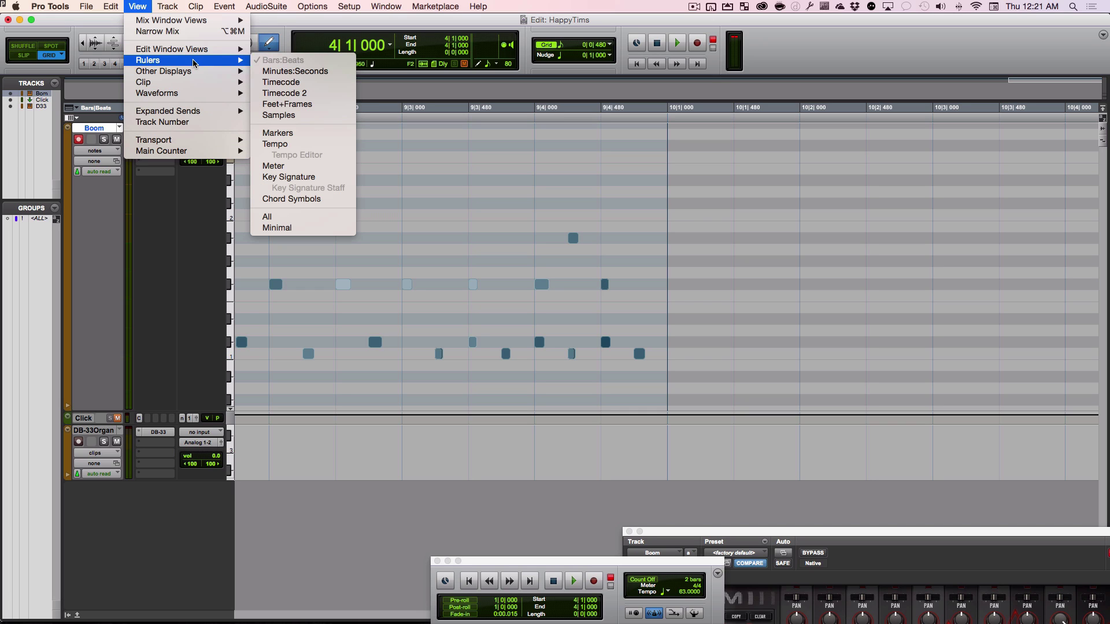
{"action": "left_click", "coordinate": [302, 227]}
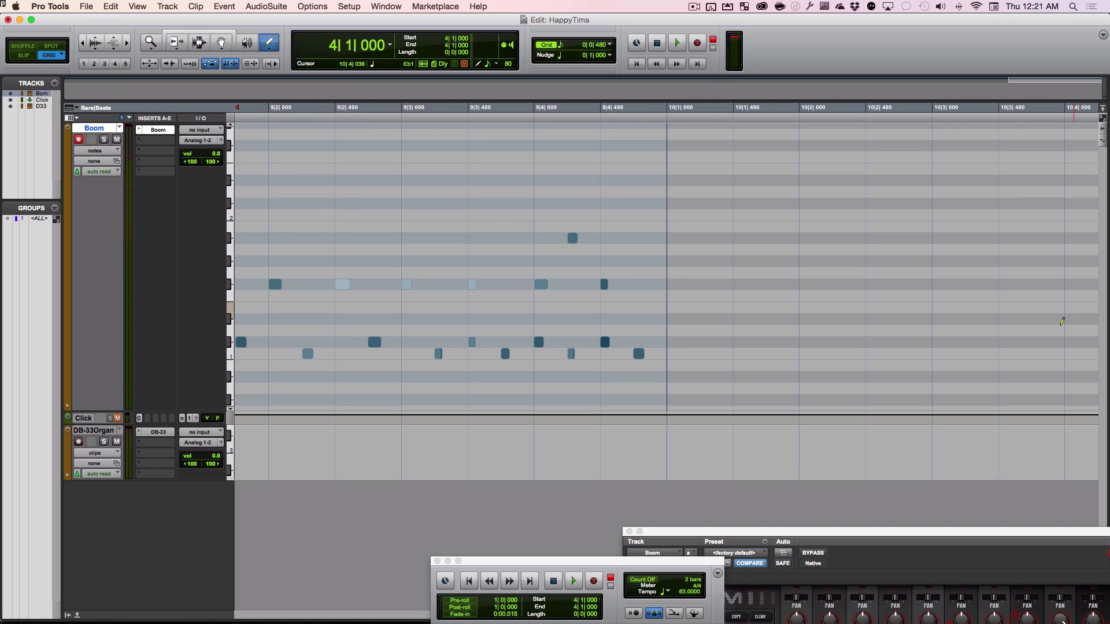
{"action": "left_click_drag", "start_coordinate": [781, 532], "coordinate": [422, 337]}
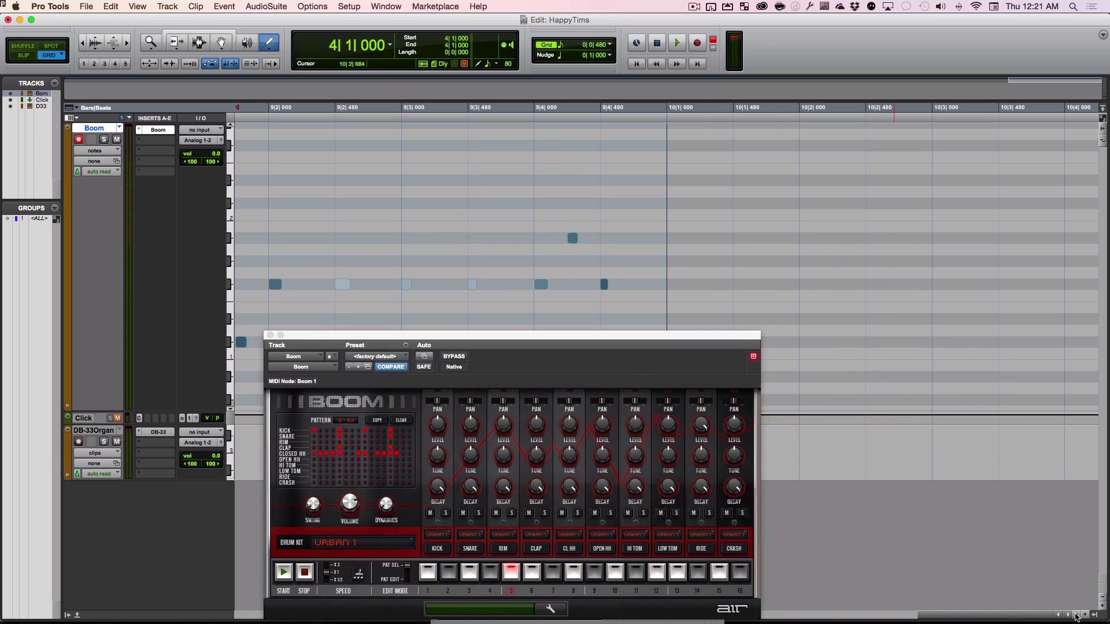
- Move the Boom window aside and set the grid to 1/16 note
{"action": "left_click_drag", "start_coordinate": [698, 342], "coordinate": [1053, 492]}
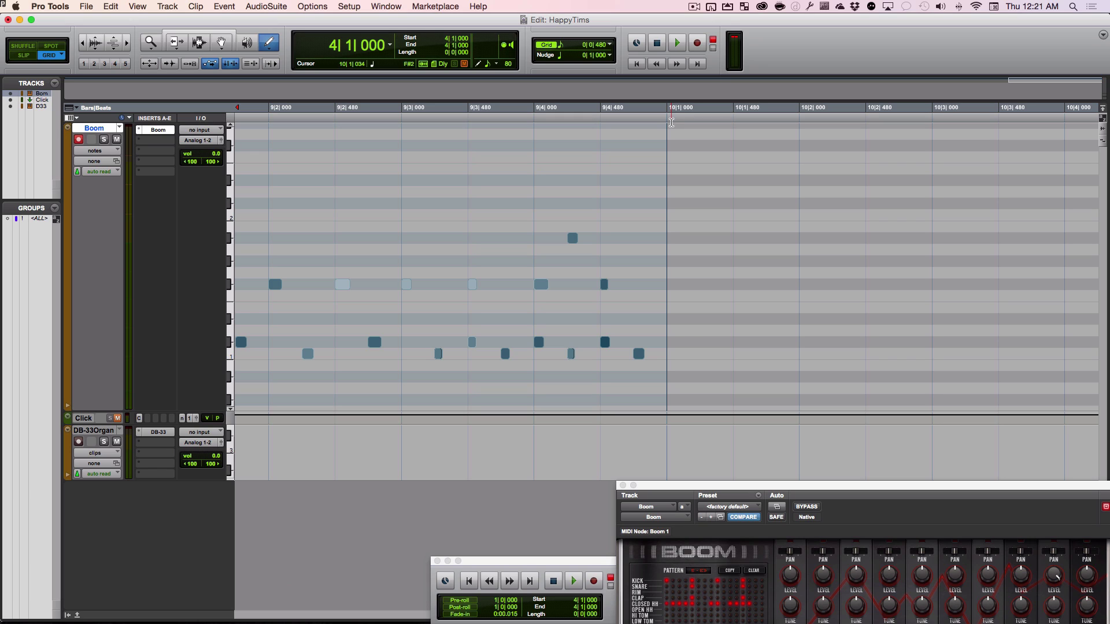
{"action": "left_click", "coordinate": [570, 47]}
{"action": "left_click", "coordinate": [571, 57]}
- Draw sixteenth notes at 10|1|000 and 10|1|240 on the C1 row
{"action": "left_click", "coordinate": [685, 353]}
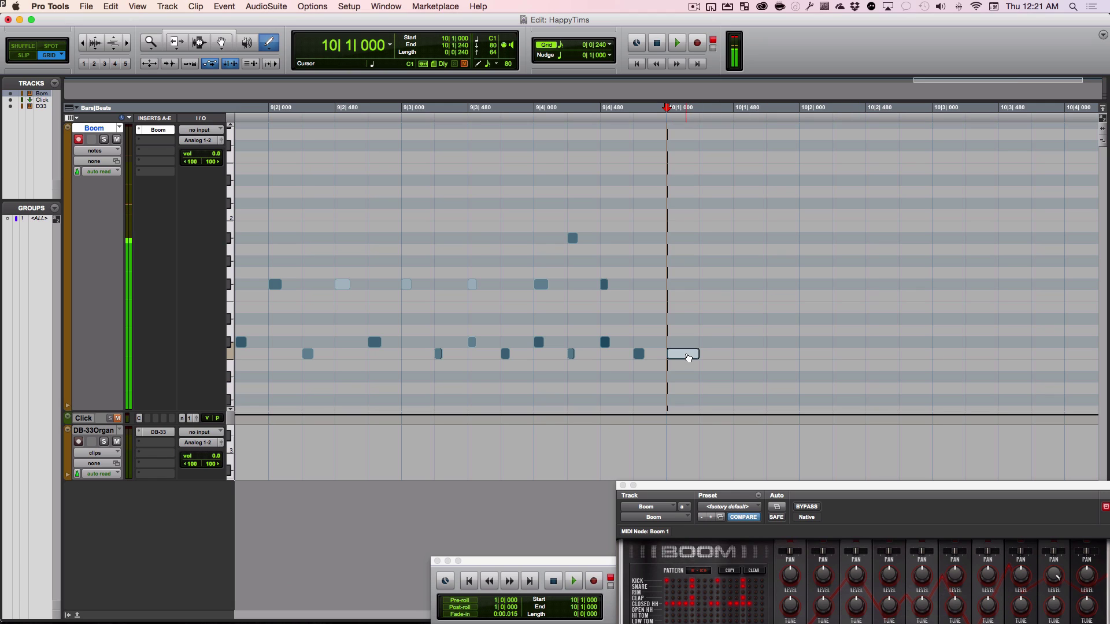
{"action": "left_click", "coordinate": [712, 353]}
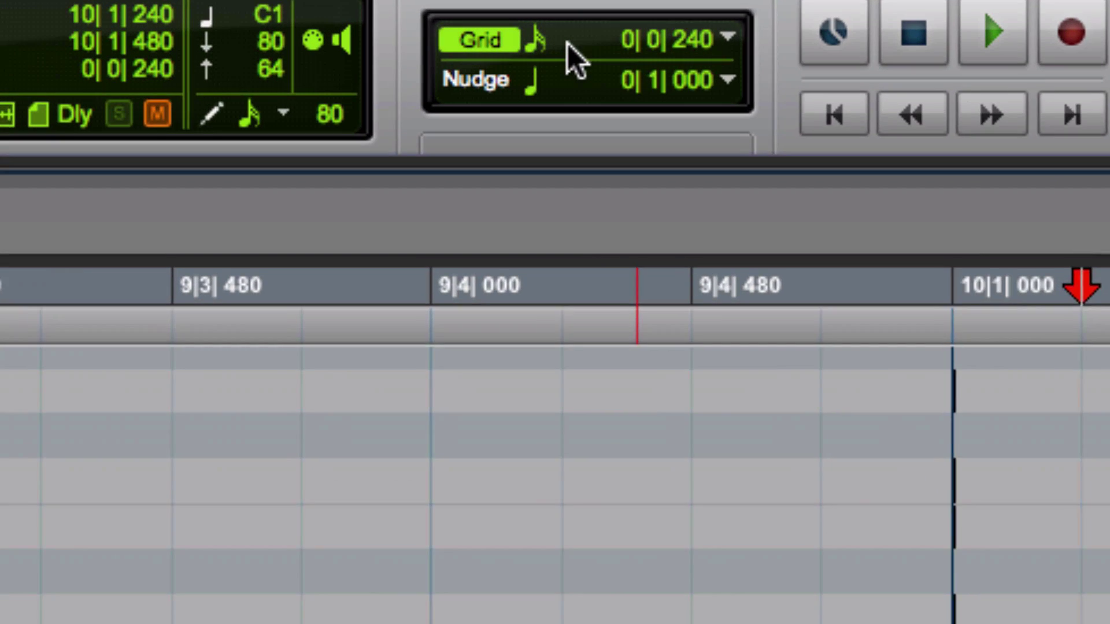
{"action": "left_click", "coordinate": [570, 46]}
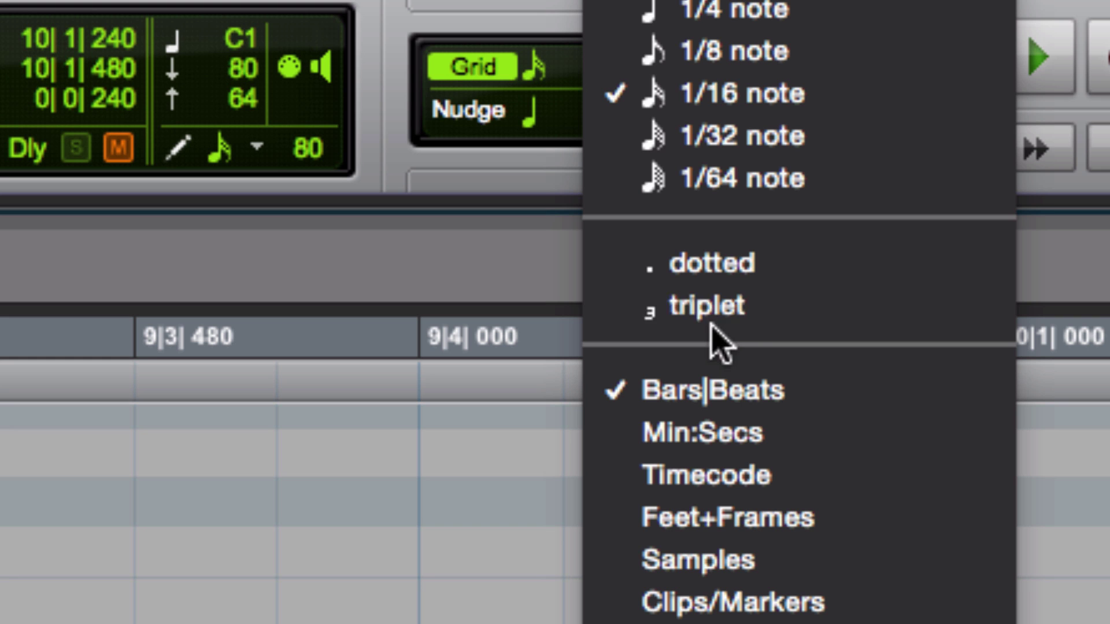
{"action": "left_click", "coordinate": [511, 268]}
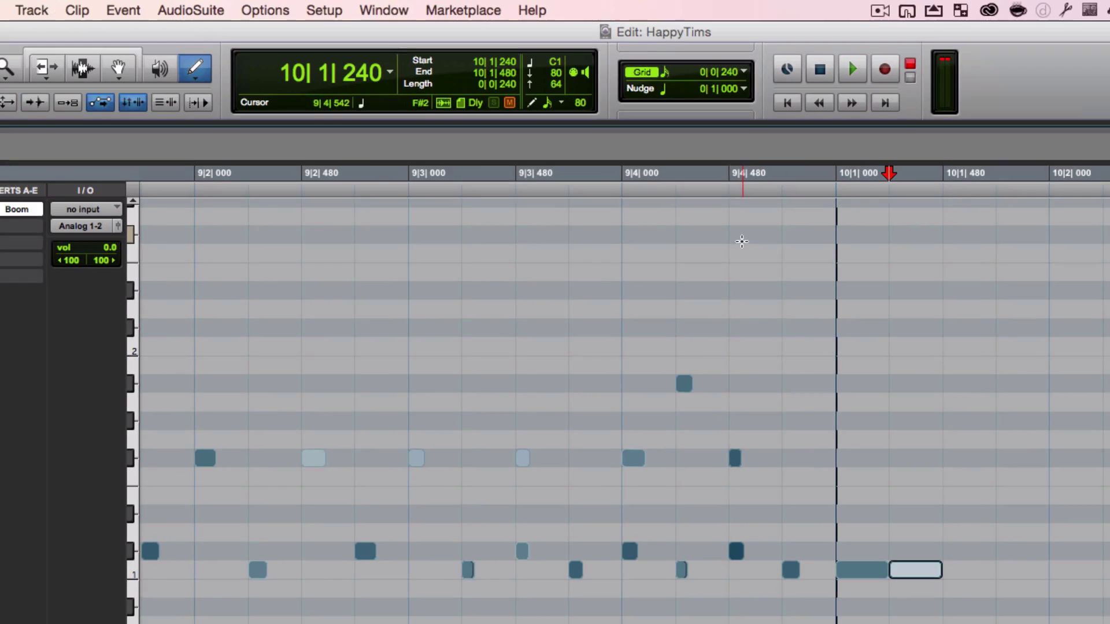
{"action": "scroll", "coordinate": [977, 471], "scroll_direction": "right", "scroll_amount": 5}
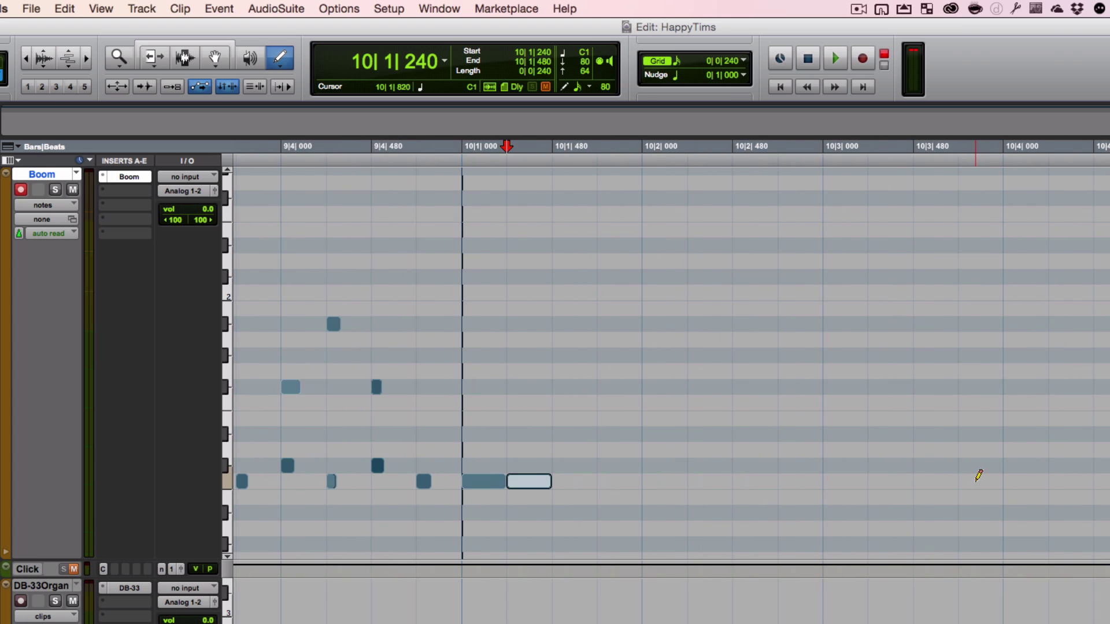
{"action": "left_click", "coordinate": [585, 482]}
{"action": "left_click", "coordinate": [625, 482]}
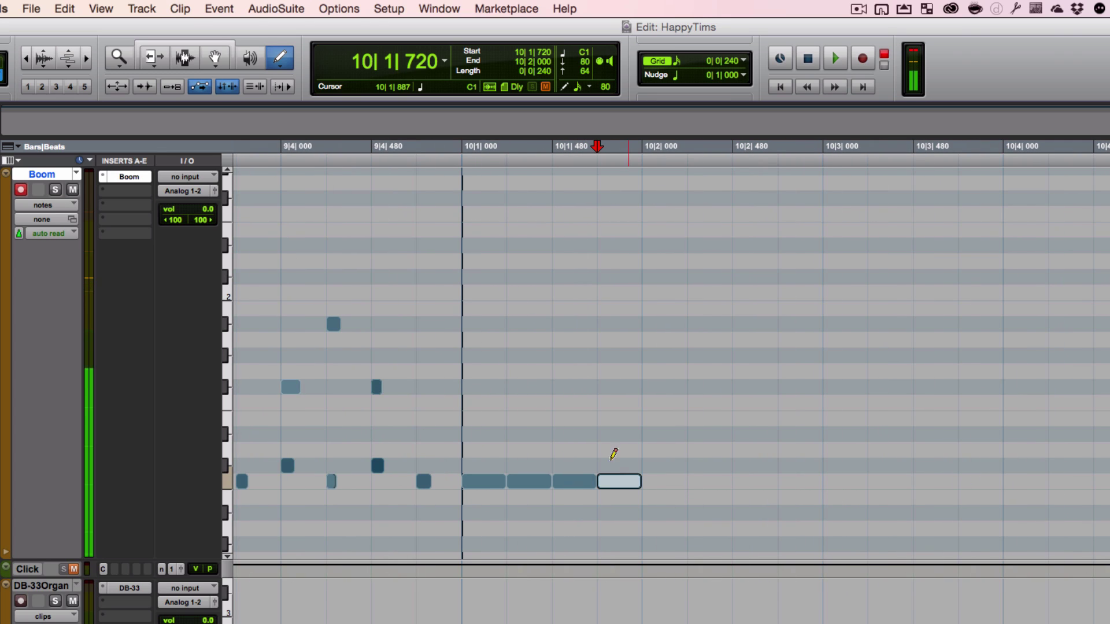
{"action": "left_click", "coordinate": [497, 371]}
{"action": "left_click", "coordinate": [608, 371]}
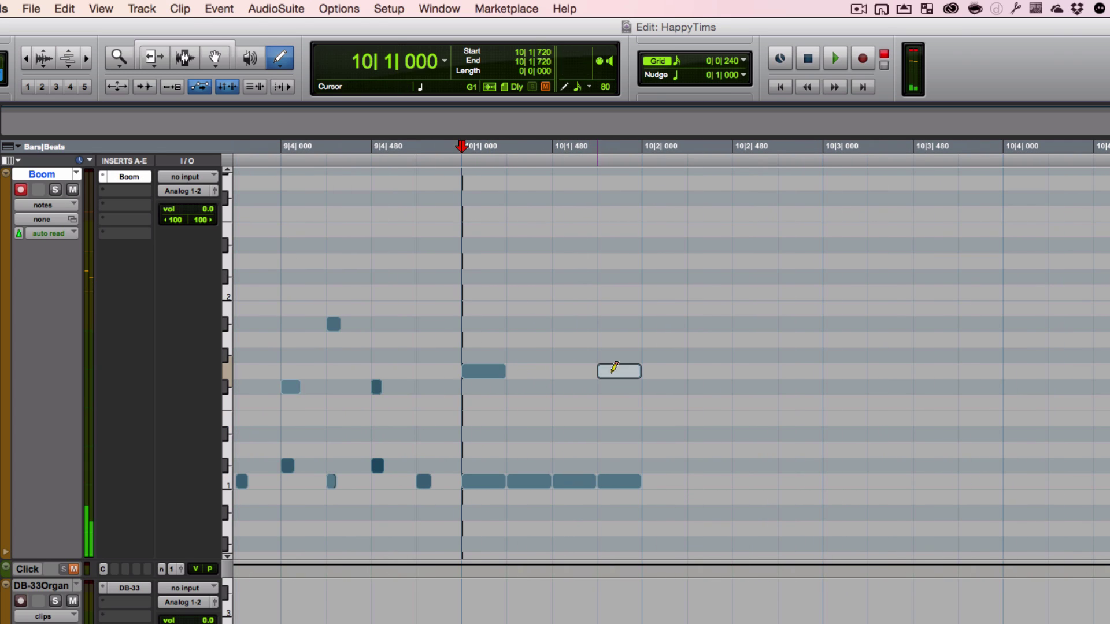
{"action": "left_click", "coordinate": [709, 340]}
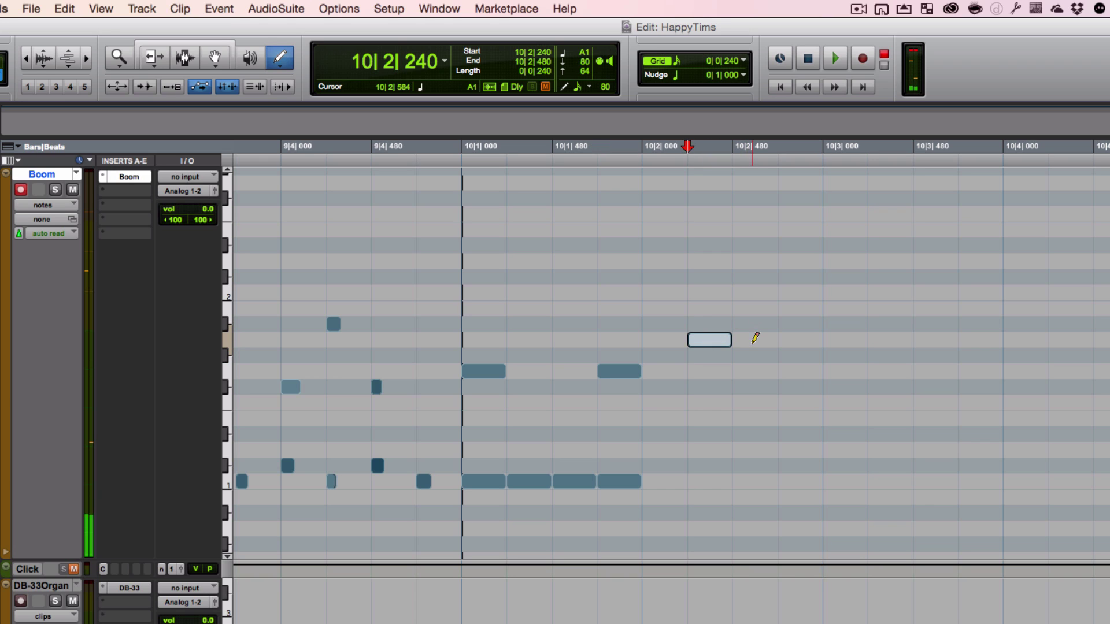
{"action": "left_click", "coordinate": [755, 342]}
{"action": "left_click", "coordinate": [789, 341]}
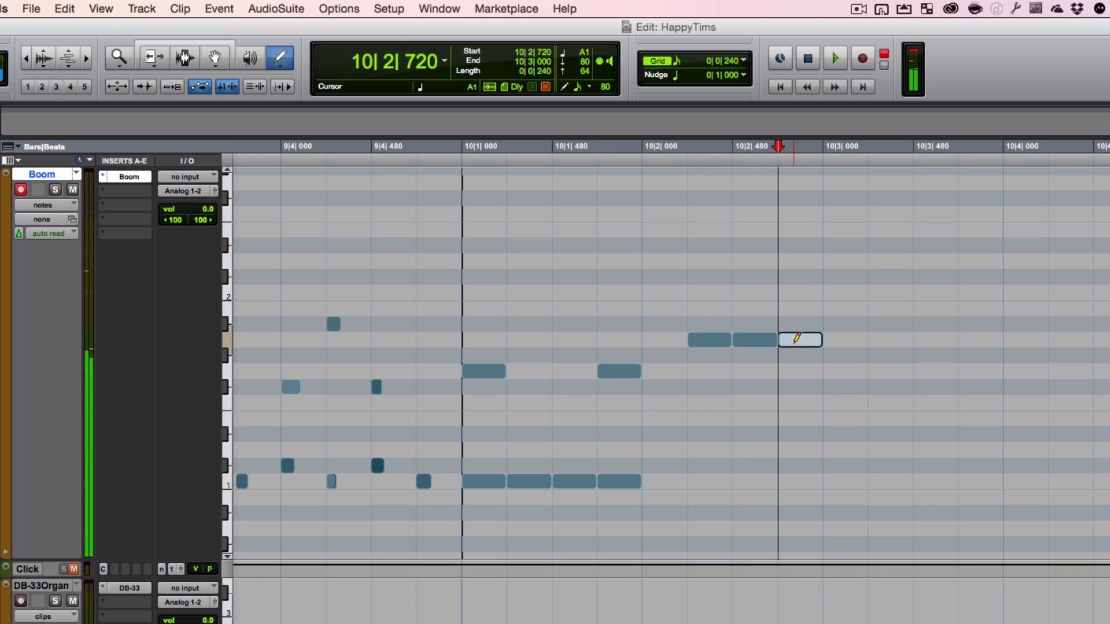
{"action": "left_click", "coordinate": [658, 61]}
{"action": "left_click", "coordinate": [668, 64]}
{"action": "left_click", "coordinate": [675, 61]}
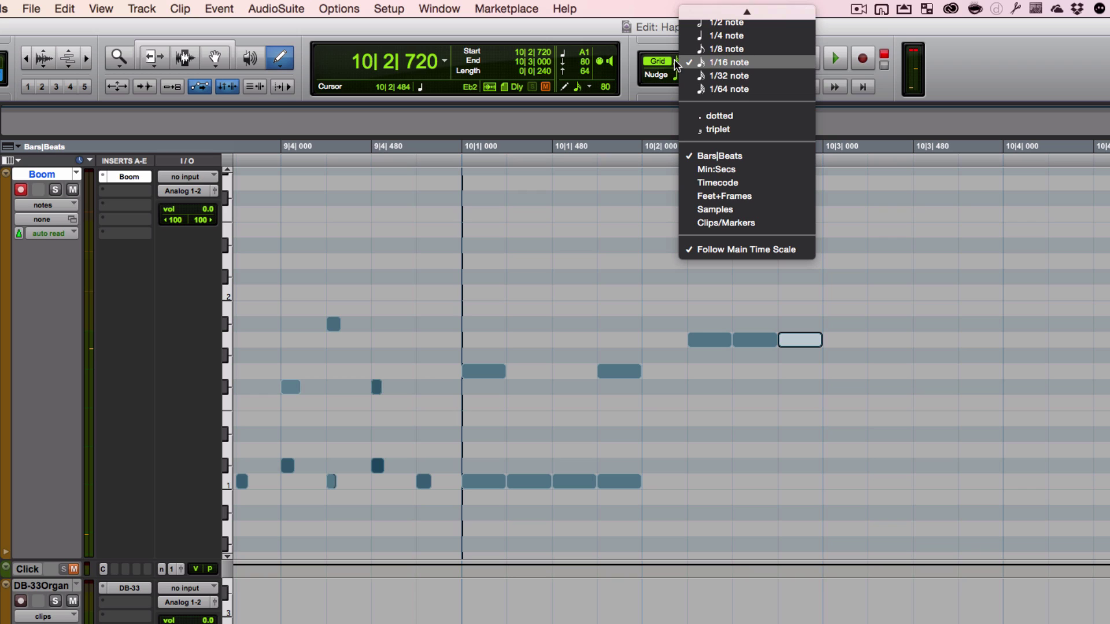
{"action": "left_click", "coordinate": [702, 89]}
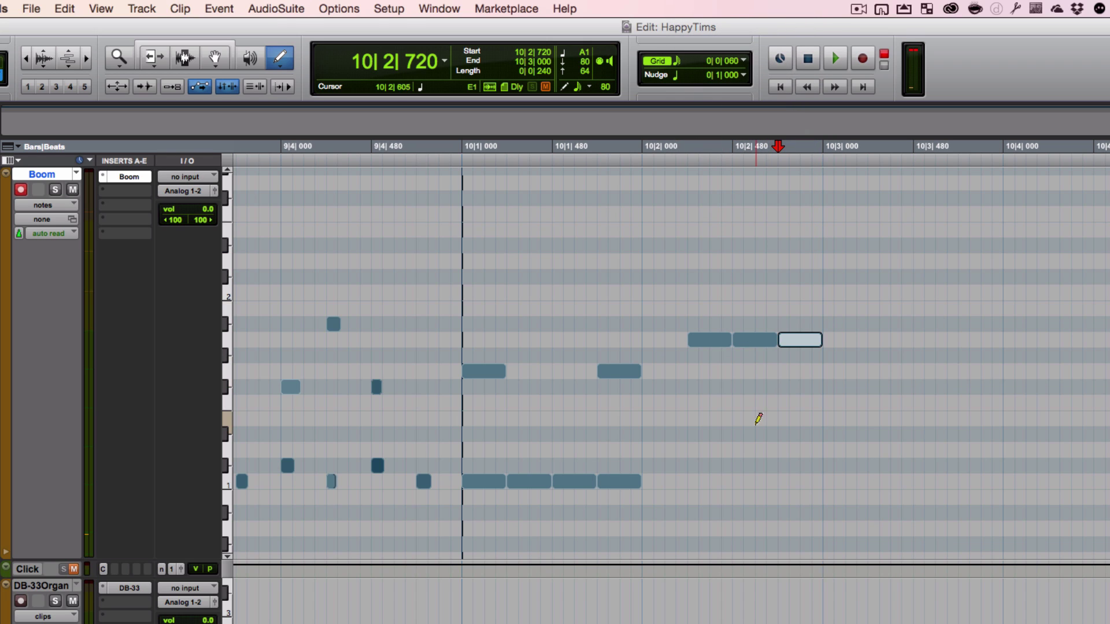
{"action": "left_click", "coordinate": [647, 450]}
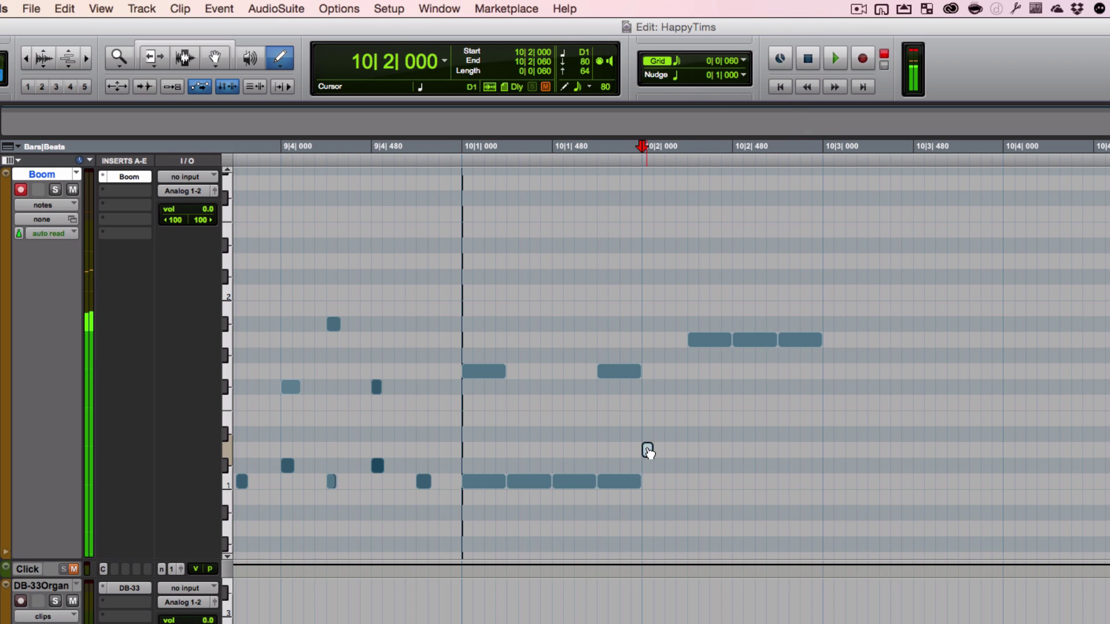
{"action": "key", "text": "super+z"}
{"action": "key", "text": "super+shift+z"}
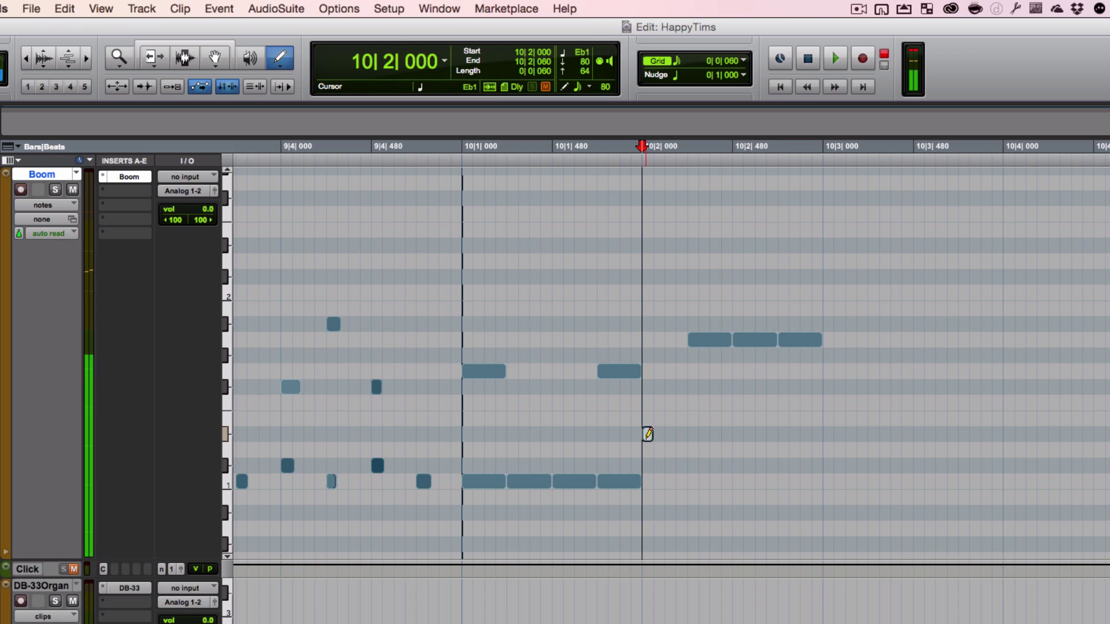
{"action": "key", "text": "super+z"}
{"action": "key", "text": "super+z"}
{"action": "key", "text": "super+shift+z"}
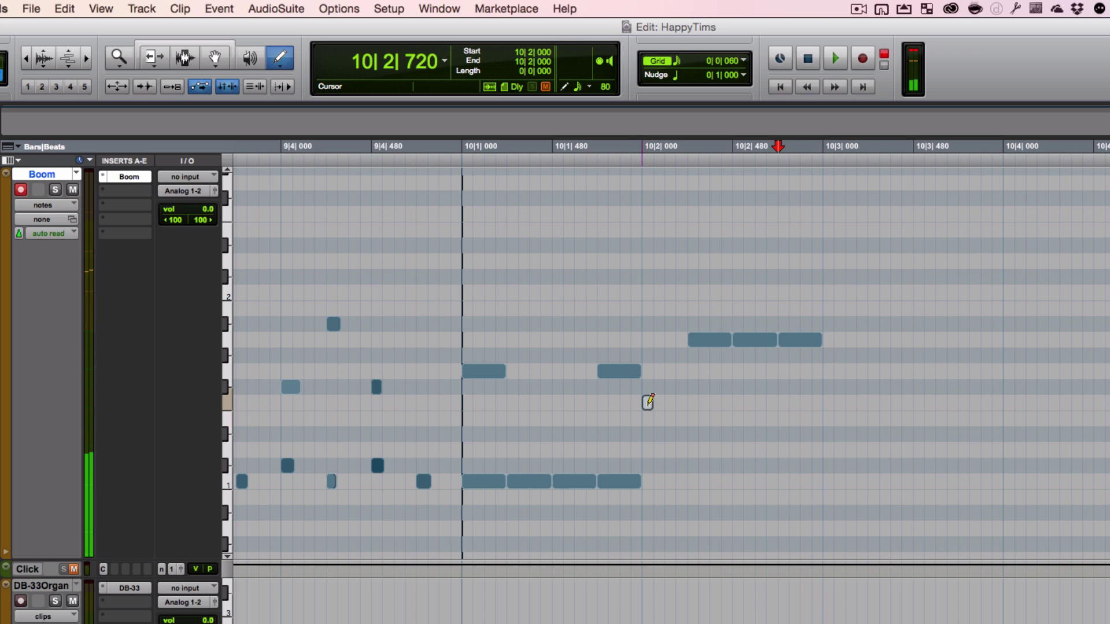
{"action": "key", "text": "super+z"}
{"action": "key", "text": "super+z"}
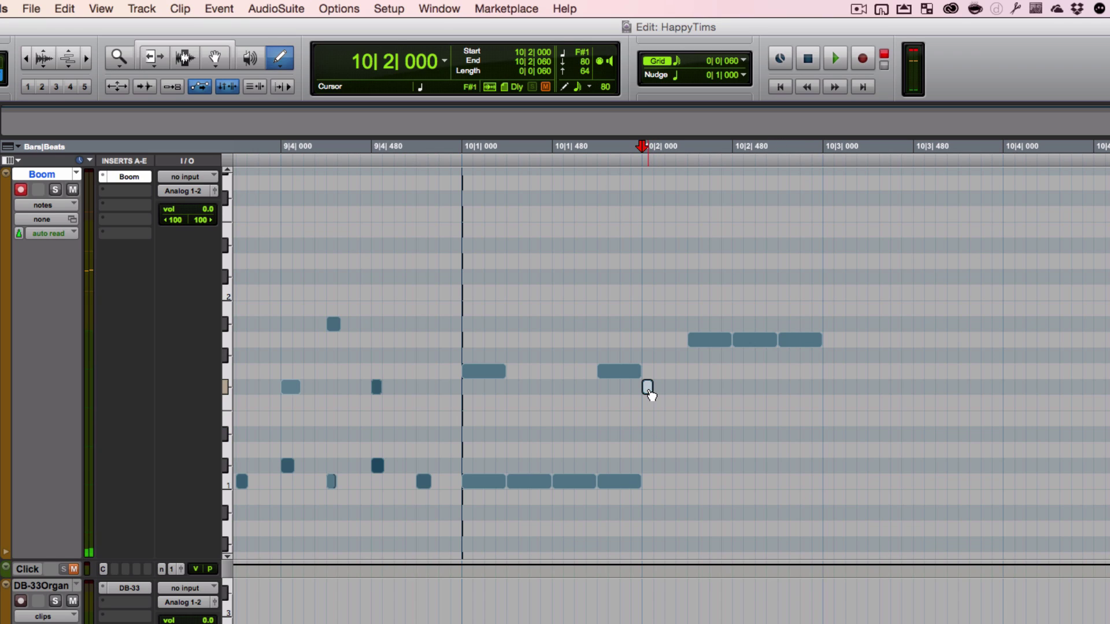
{"action": "left_click", "coordinate": [648, 387]}
{"action": "left_click", "coordinate": [660, 386]}
{"action": "mouse_move", "coordinate": [669, 384]}
{"action": "left_mouse_down"}
{"action": "mouse_move", "coordinate": [729, 382]}
{"action": "mouse_move", "coordinate": [664, 382]}
{"action": "left_mouse_up"}
{"action": "left_click", "coordinate": [678, 387]}
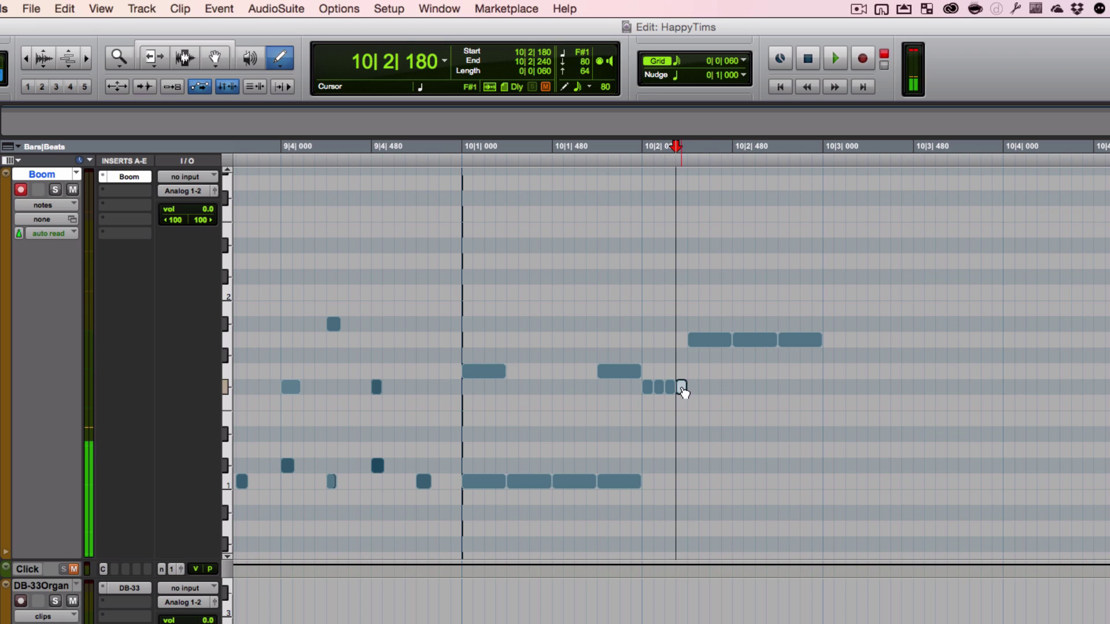
{"action": "left_click", "coordinate": [702, 387]}
{"action": "left_click", "coordinate": [692, 387]}
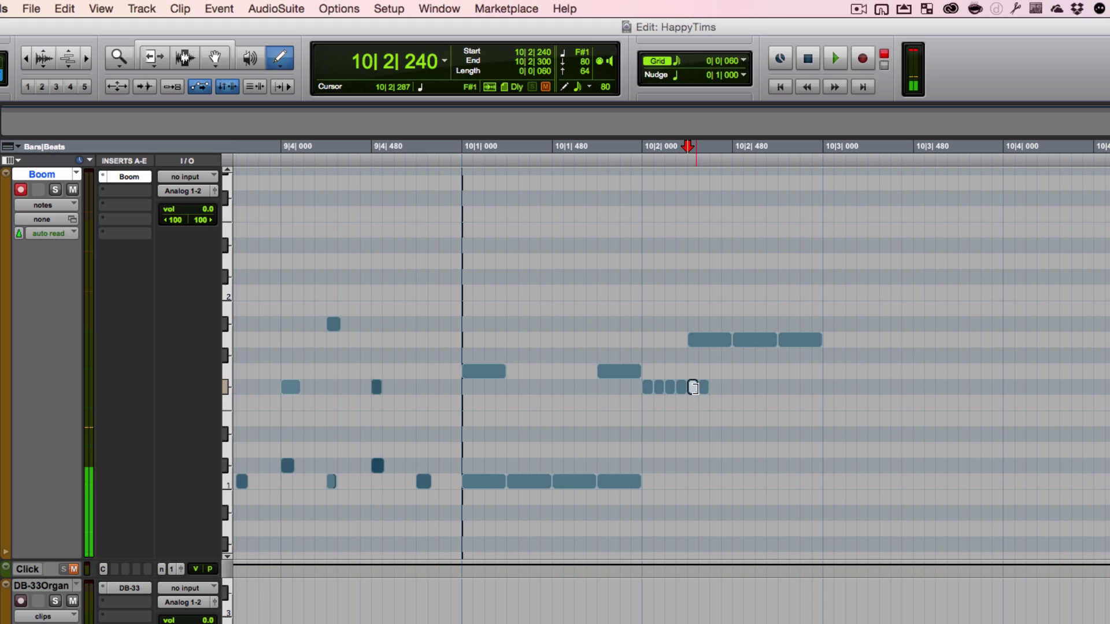
{"action": "left_click", "coordinate": [715, 385]}
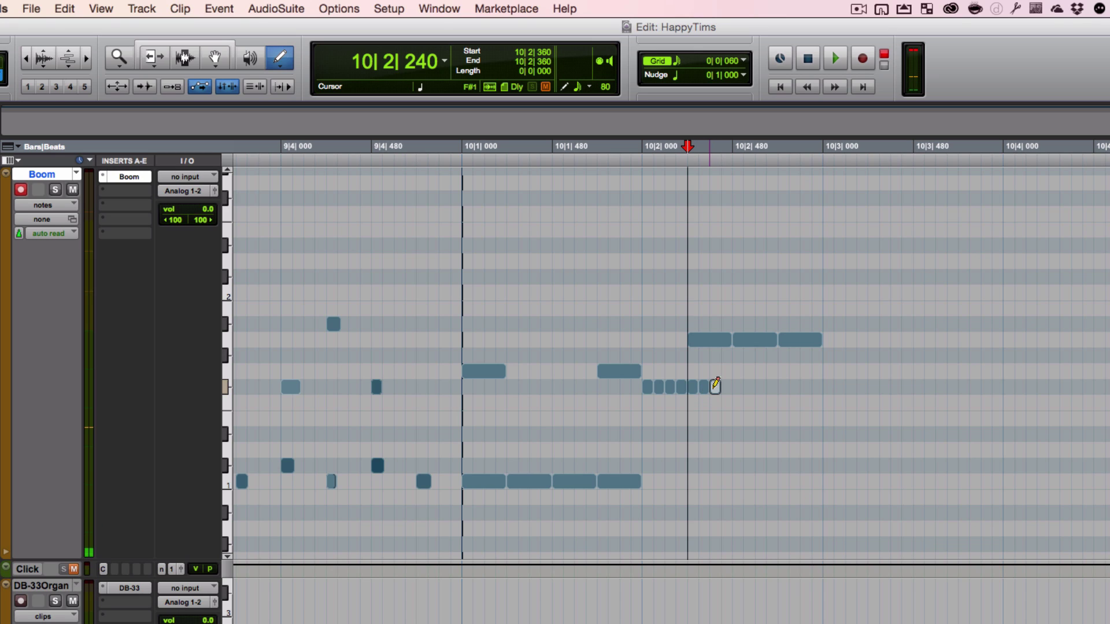
{"action": "left_click_drag", "start_coordinate": [720, 388], "coordinate": [748, 387]}
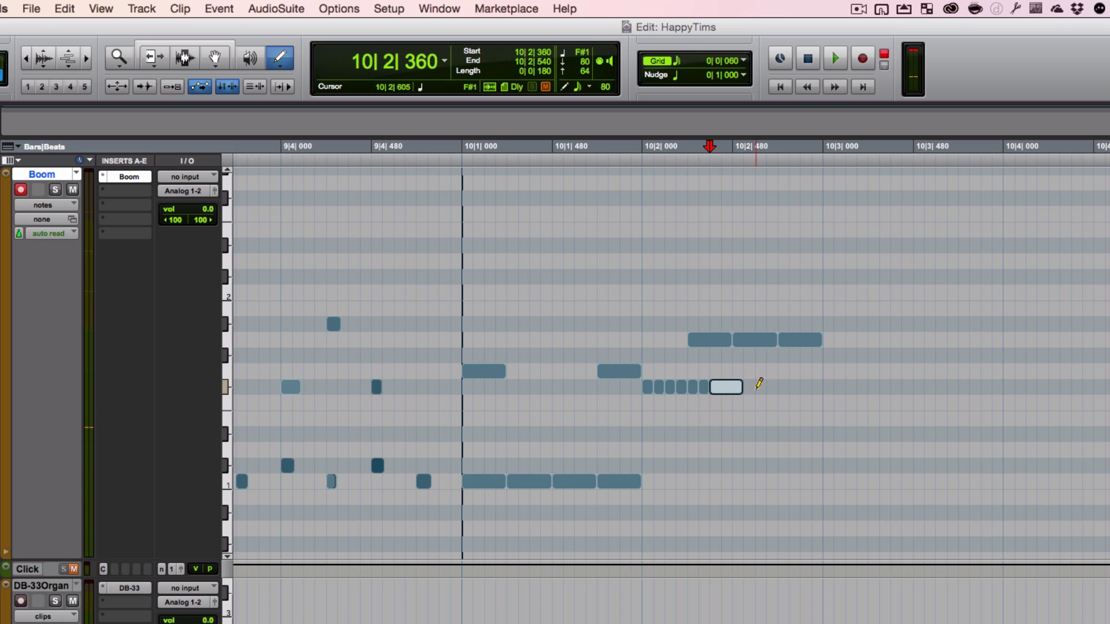
{"action": "left_click", "coordinate": [749, 386]}
{"action": "left_click", "coordinate": [761, 386]}
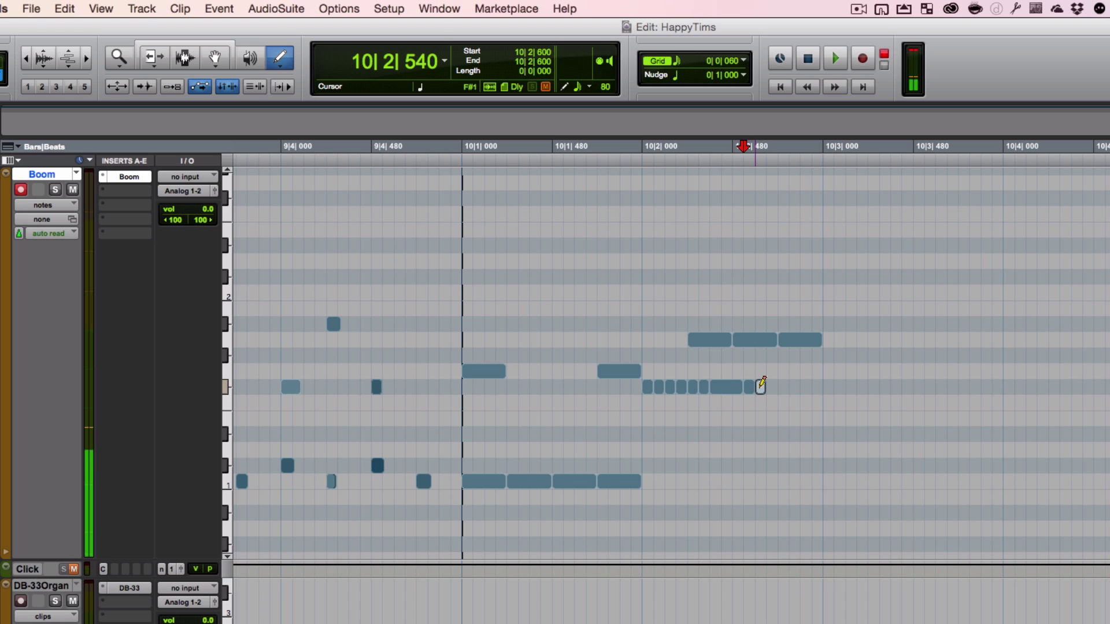
{"action": "left_click", "coordinate": [772, 386]}
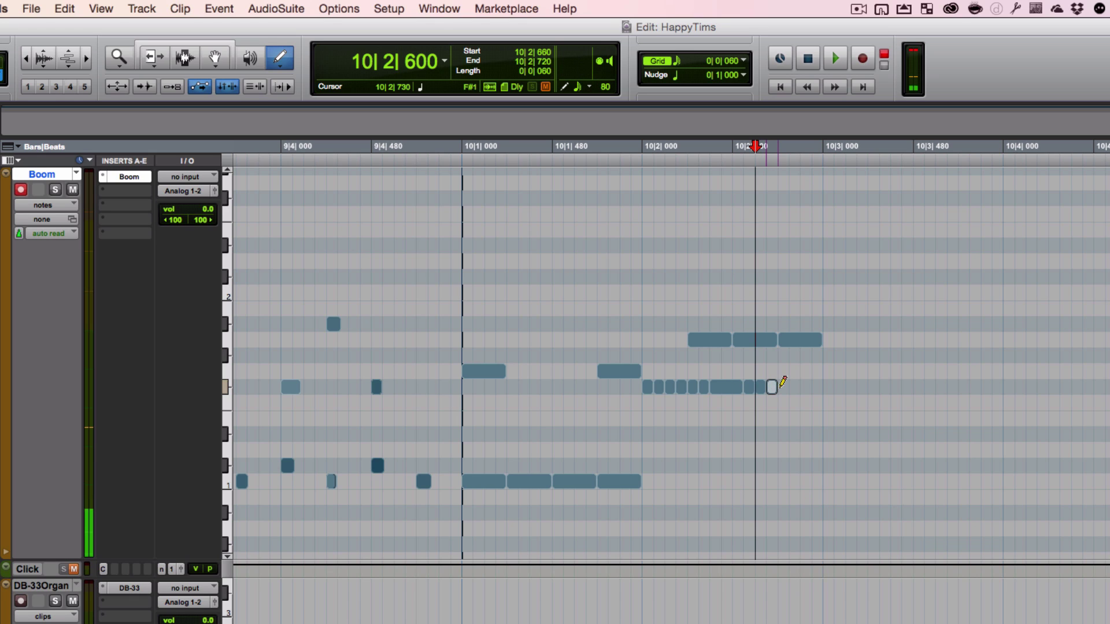
{"action": "left_click_drag", "start_coordinate": [776, 387], "coordinate": [786, 388]}
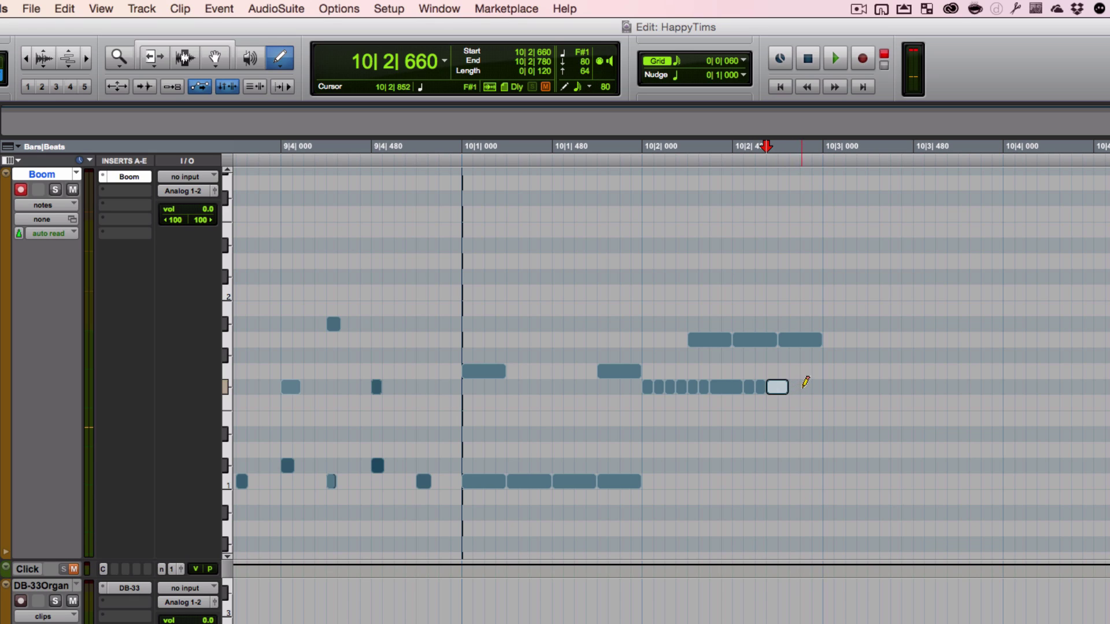
{"action": "left_click", "coordinate": [795, 386]}
{"action": "left_click", "coordinate": [807, 386]}
{"action": "left_click", "coordinate": [818, 387]}
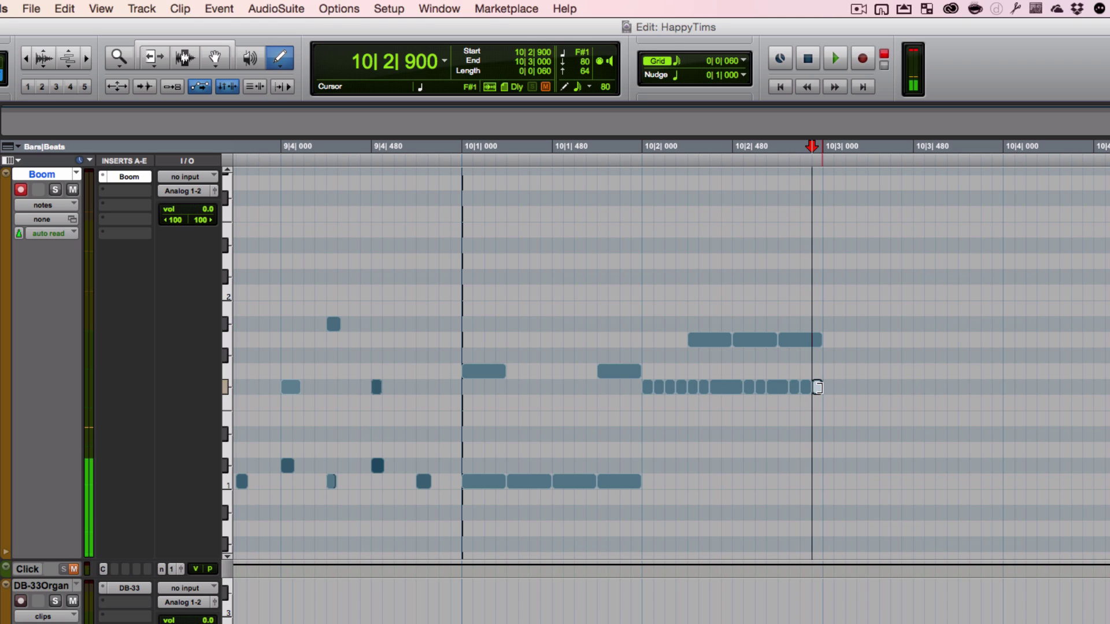
{"action": "left_click", "coordinate": [466, 156]}
{"action": "key", "text": "space"}
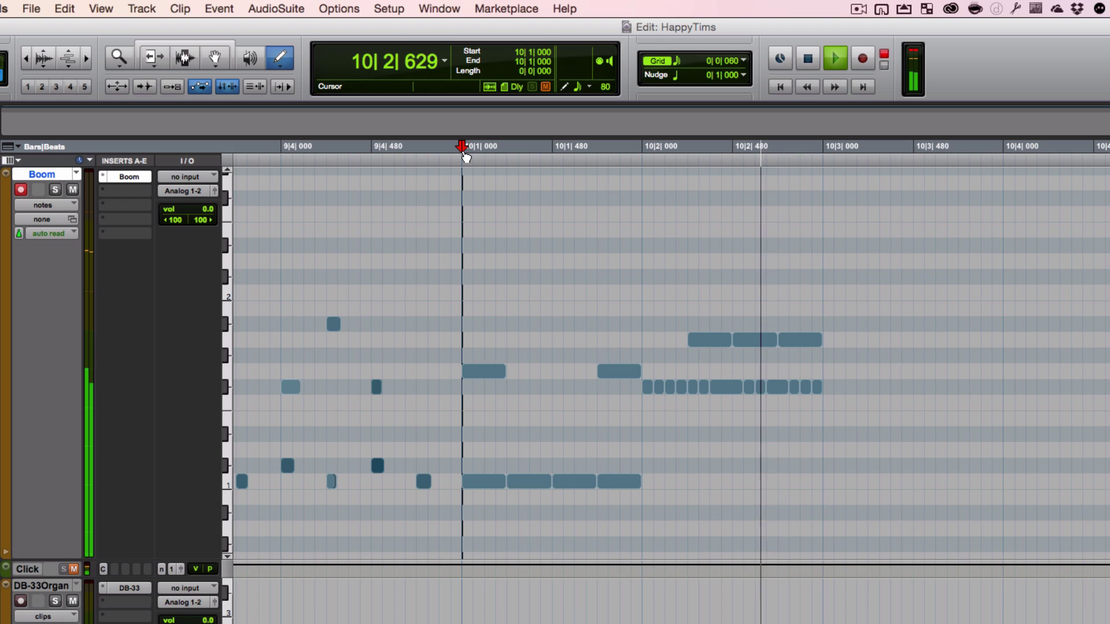
{"action": "key", "text": "space"}
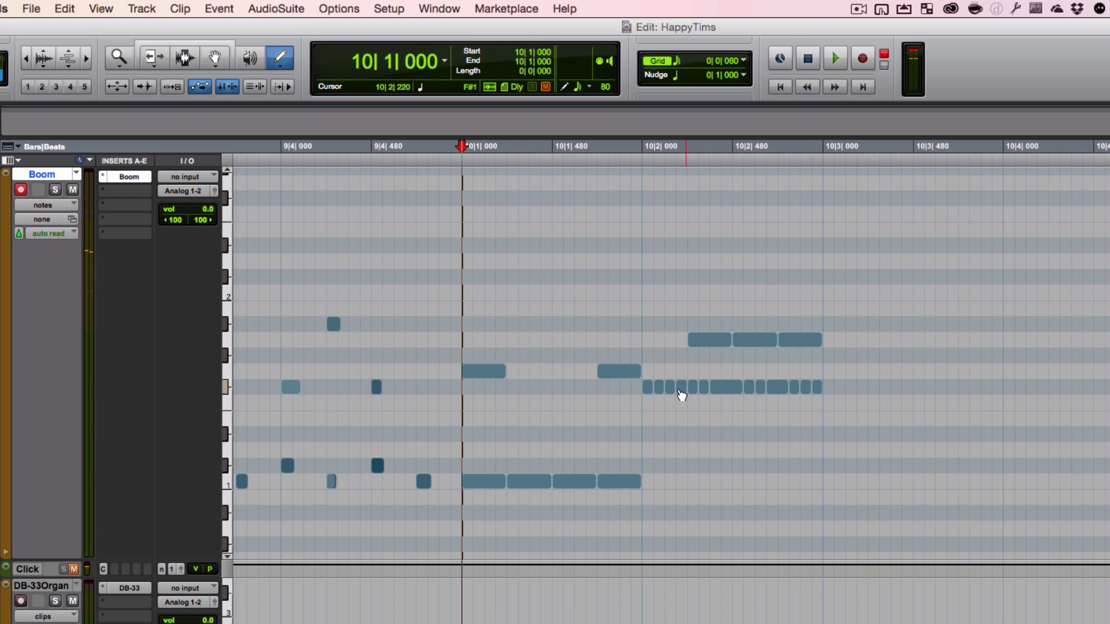
{"action": "key", "text": "space"}
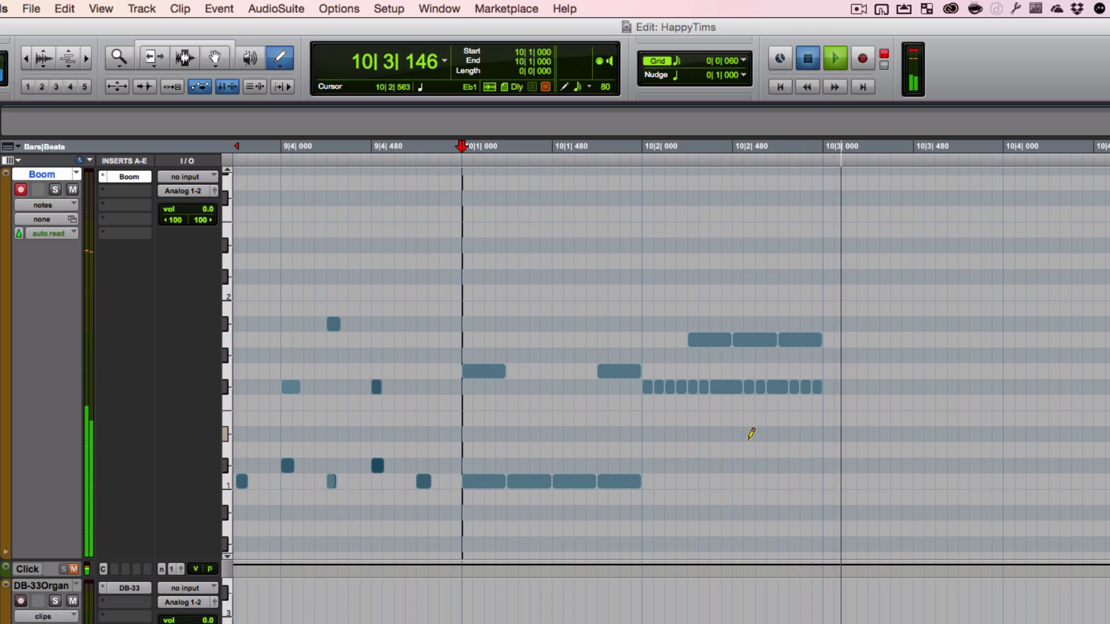
{"action": "key", "text": "space"}
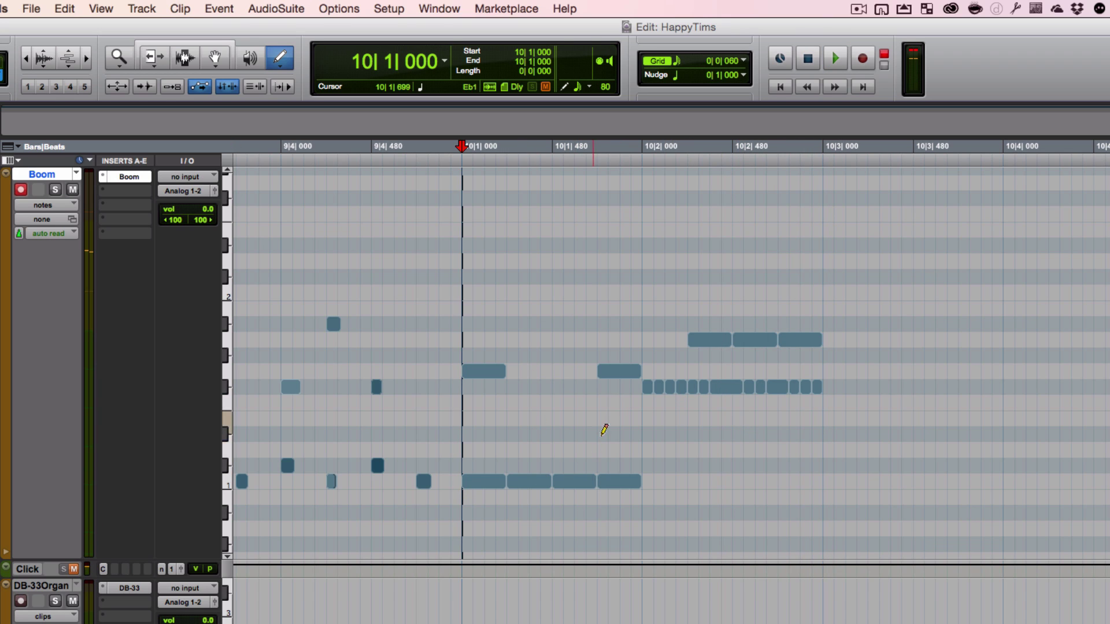
- Pencil a short F#2 note at 10|3|000, then open the Event Operations submenu
{"action": "scroll", "coordinate": [800, 436], "scroll_direction": "right", "scroll_amount": 5}
{"action": "scroll", "coordinate": [800, 436], "scroll_direction": "left", "scroll_amount": 1}
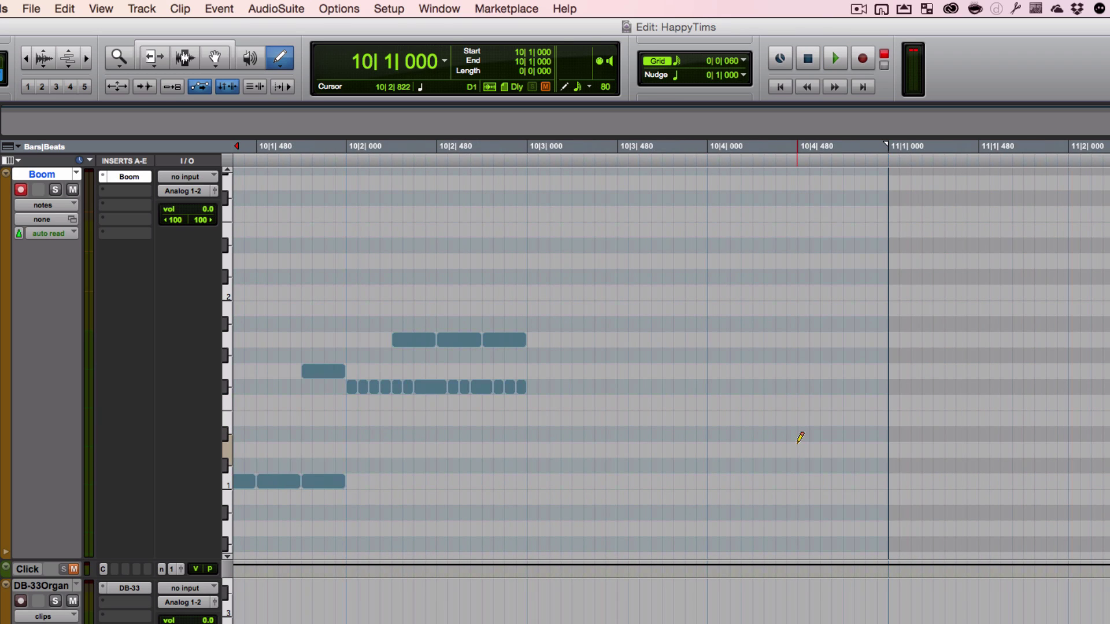
{"action": "left_click", "coordinate": [535, 387]}
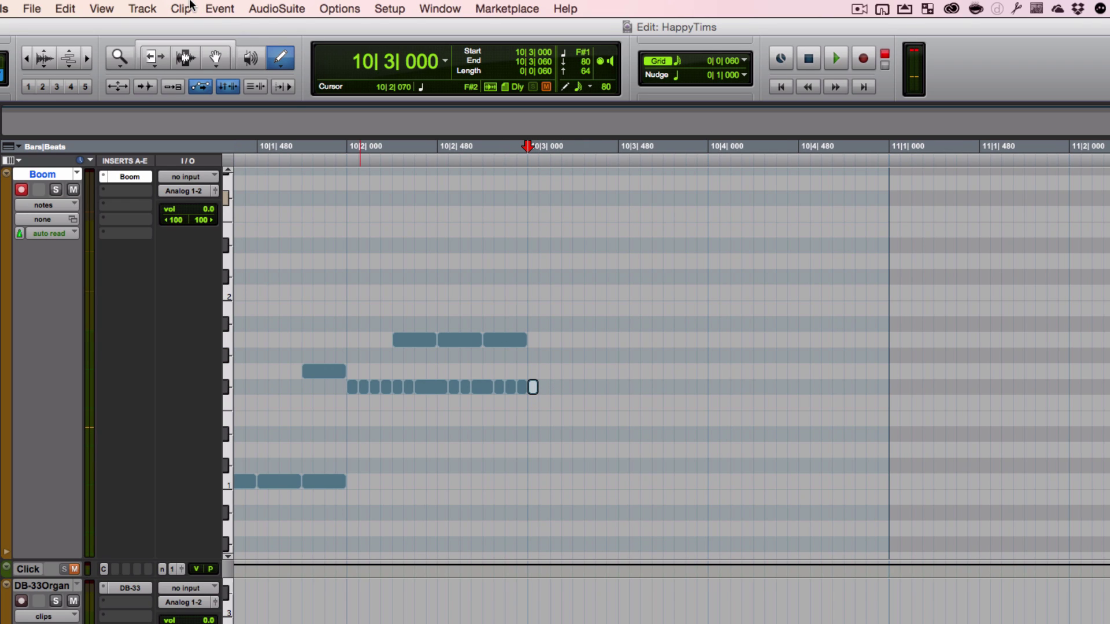
{"action": "left_click", "coordinate": [220, 8]}
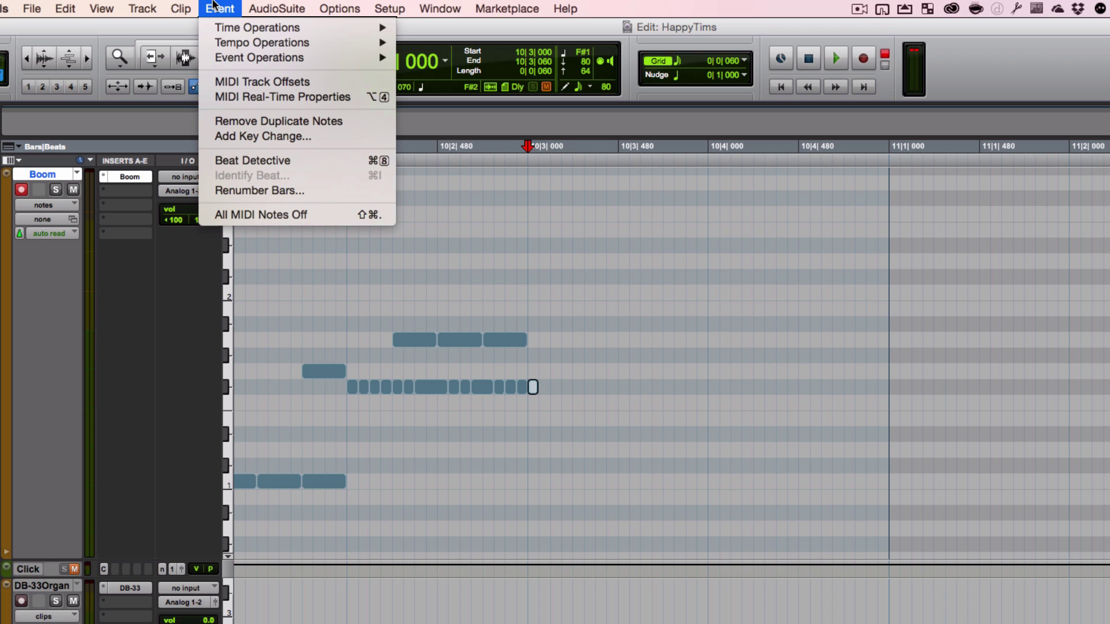
{"action": "mouse_move", "coordinate": [249, 56]}
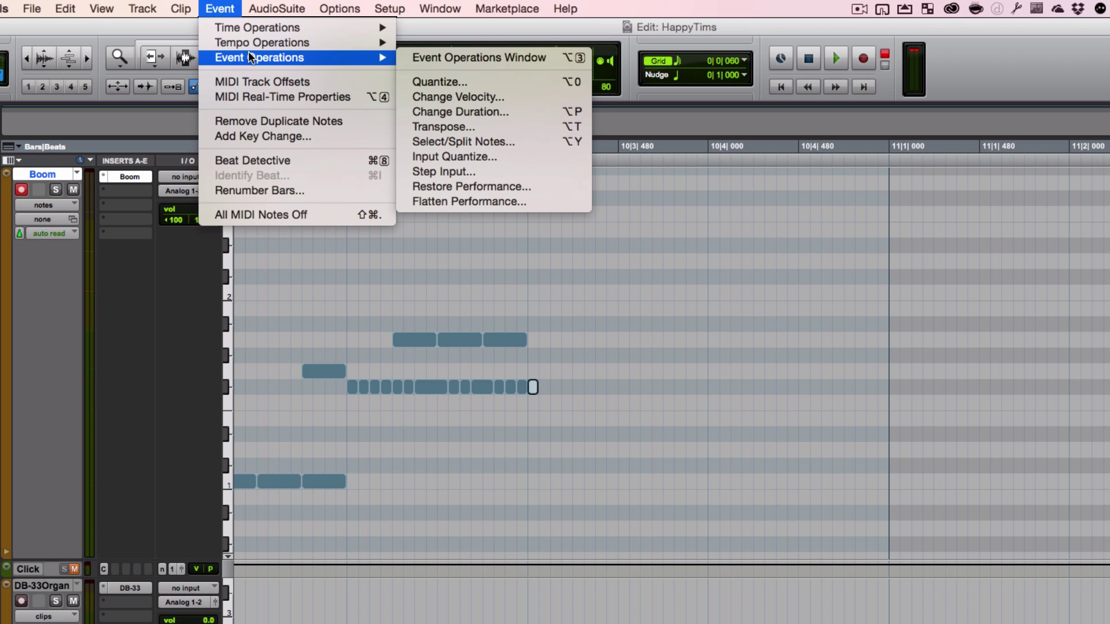
- Step-enter the roll from 10|3 using a 64th-note increment with 5-in-2 tuplets
{"action": "left_click", "coordinate": [488, 171]}
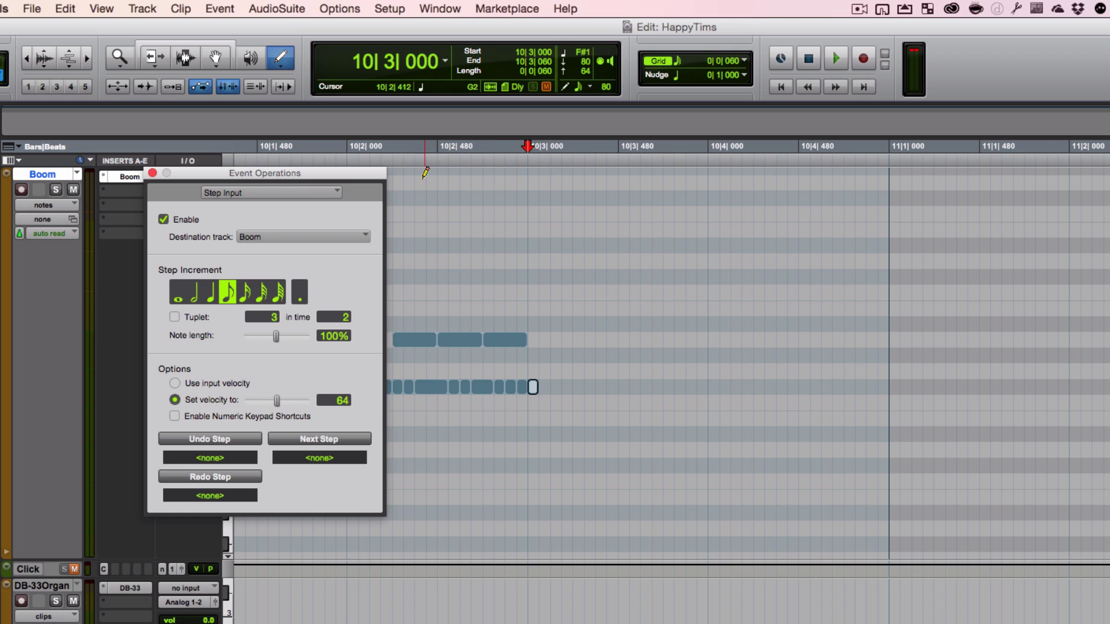
{"action": "left_click_drag", "start_coordinate": [359, 180], "coordinate": [954, 179]}
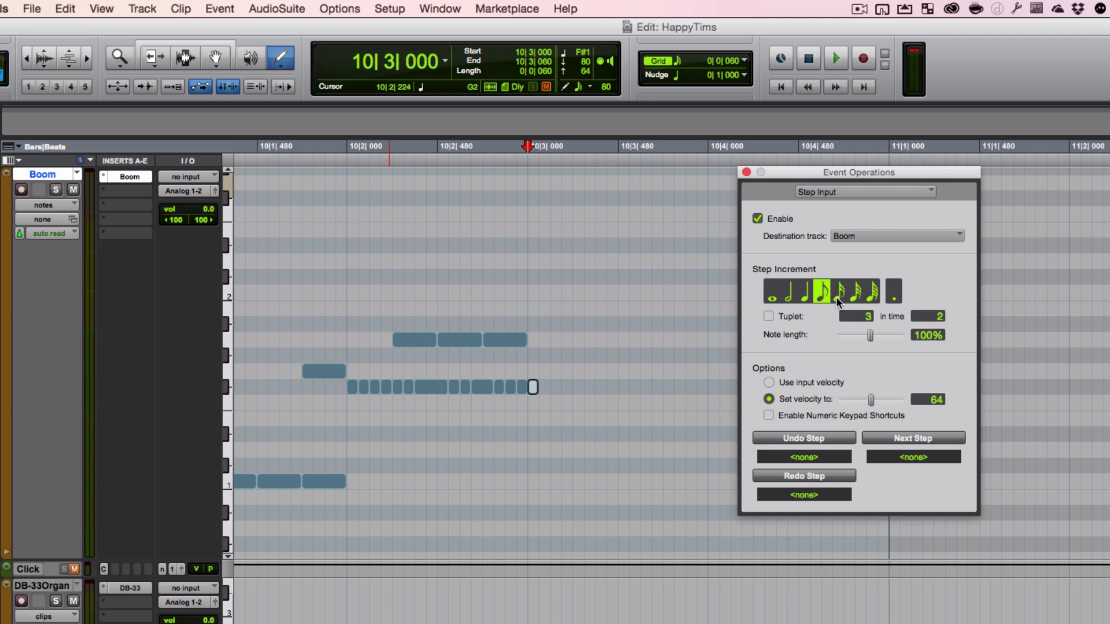
{"action": "left_click", "coordinate": [873, 293]}
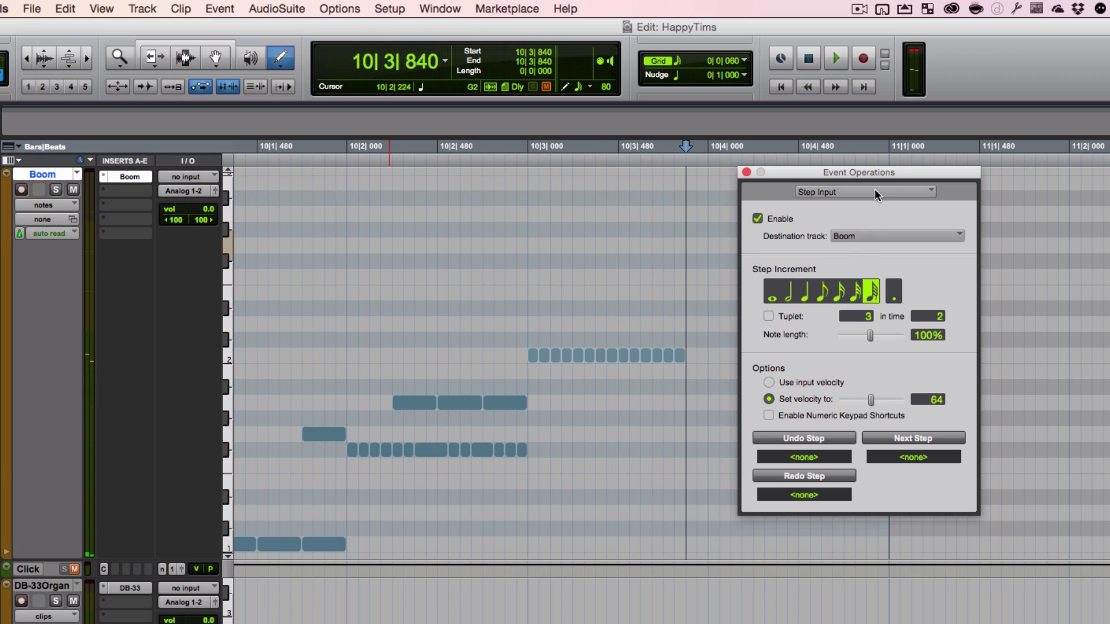
{"action": "left_click_drag", "start_coordinate": [890, 176], "coordinate": [403, 157]}
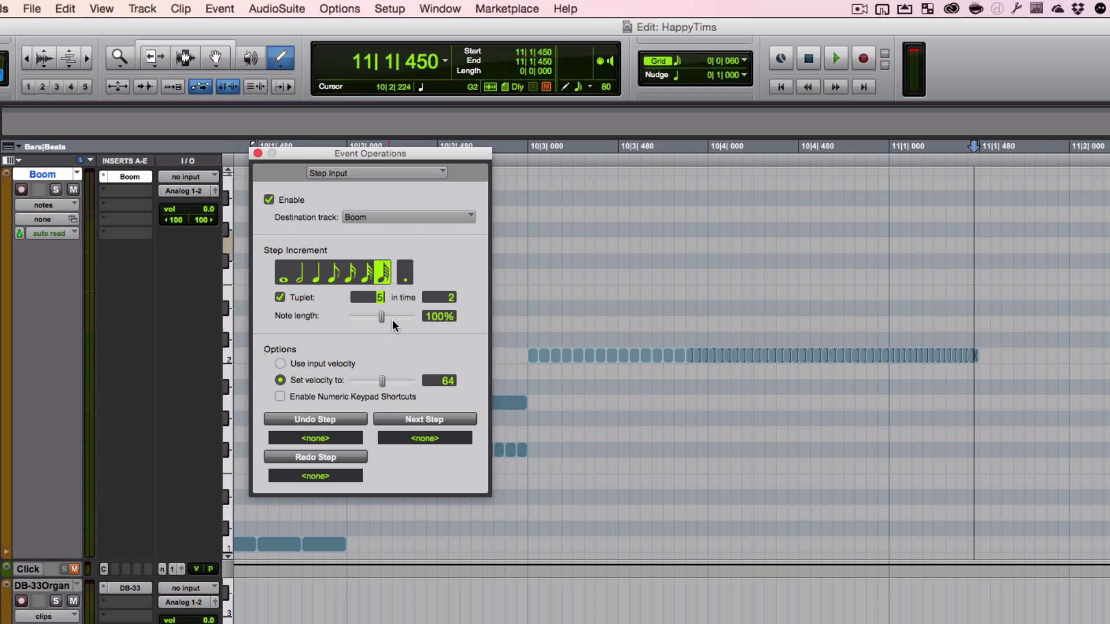
{"action": "key", "text": "Tab"}
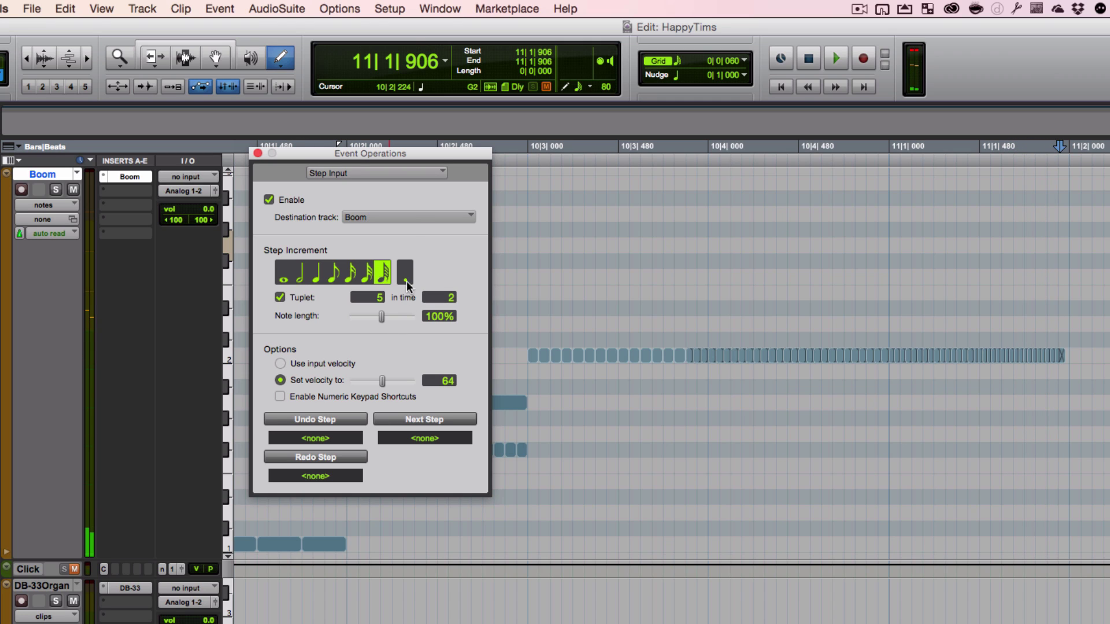
- Play back the new roll from 10|2|000
{"action": "left_click_drag", "start_coordinate": [408, 156], "coordinate": [180, 146]}
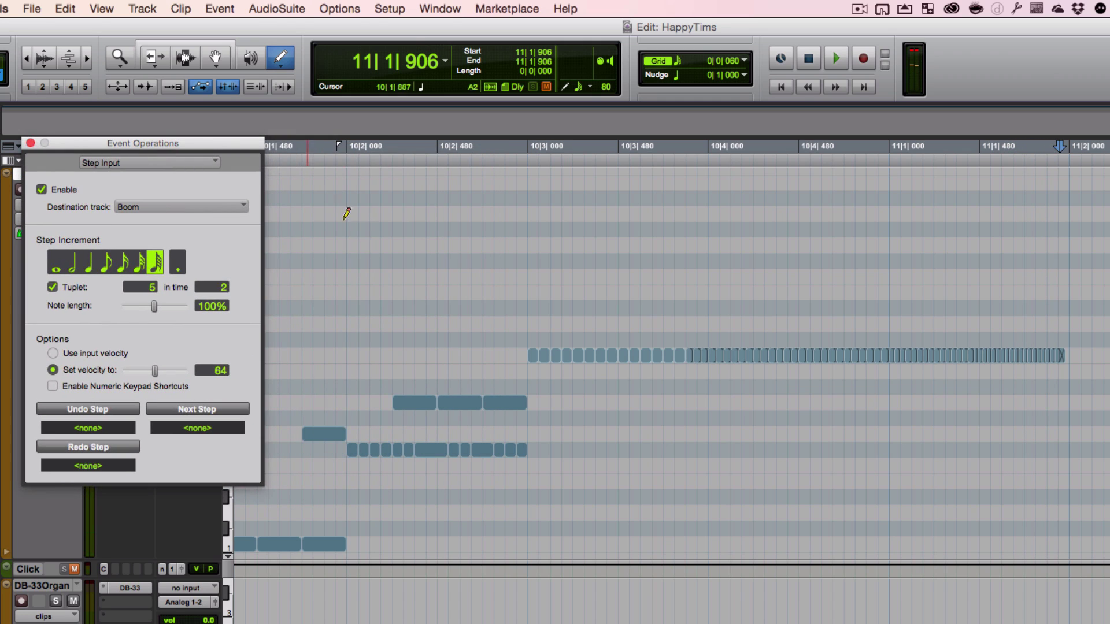
{"action": "left_click", "coordinate": [350, 148]}
{"action": "key", "text": "space"}
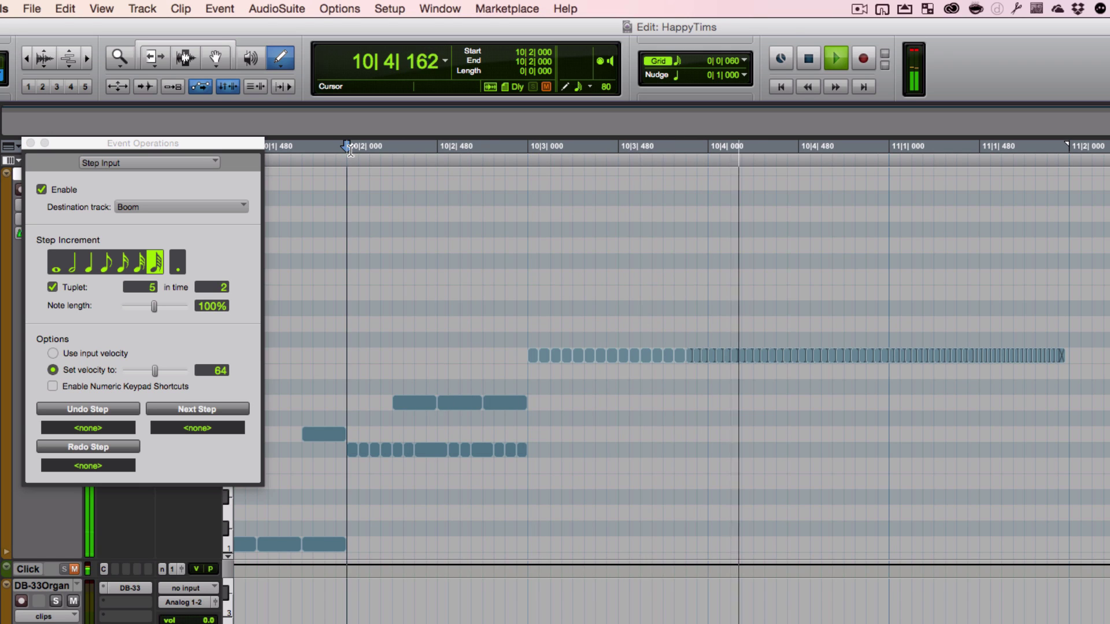
{"action": "key", "text": "space"}
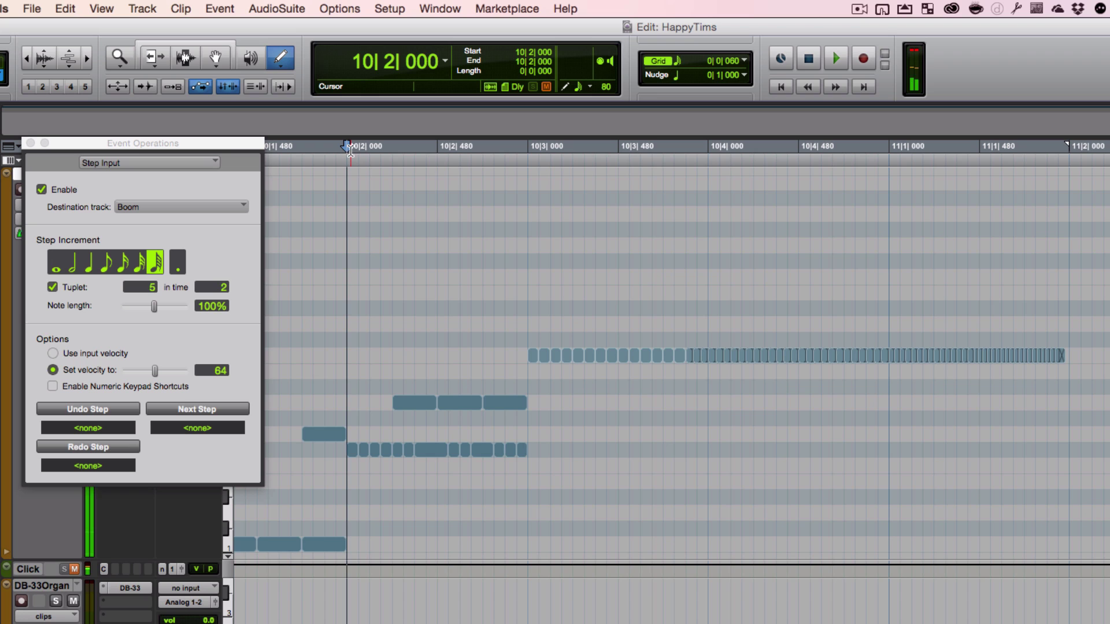
{"action": "left_click_drag", "start_coordinate": [218, 143], "coordinate": [427, 191]}
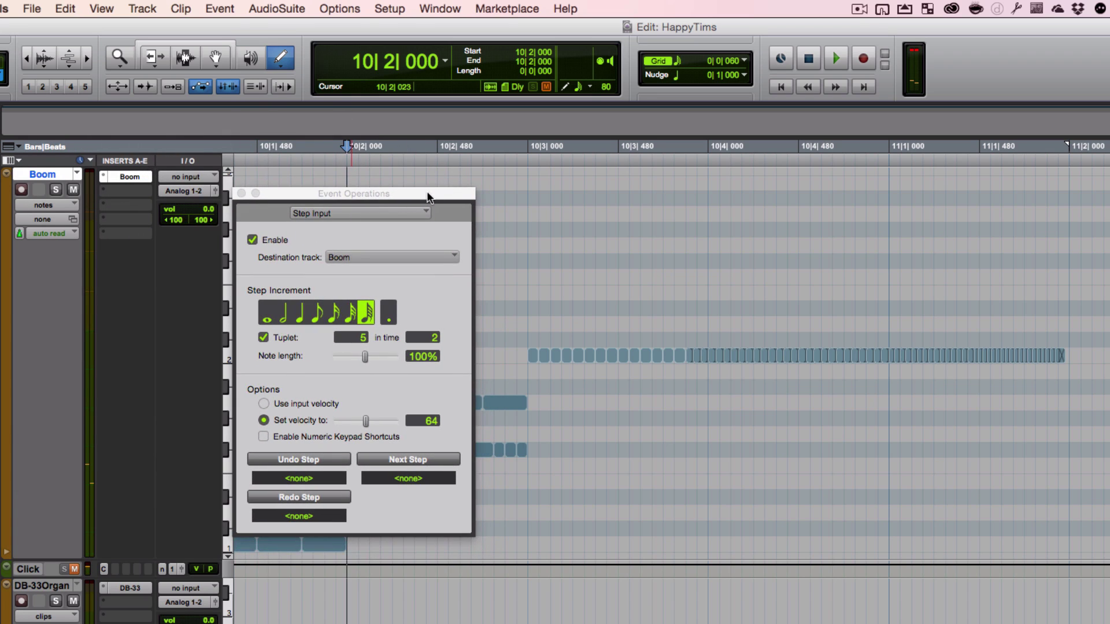
- Close step input and add five short C#1 hits from 10|3|000 through the end of bar 10
{"action": "left_click", "coordinate": [241, 193]}
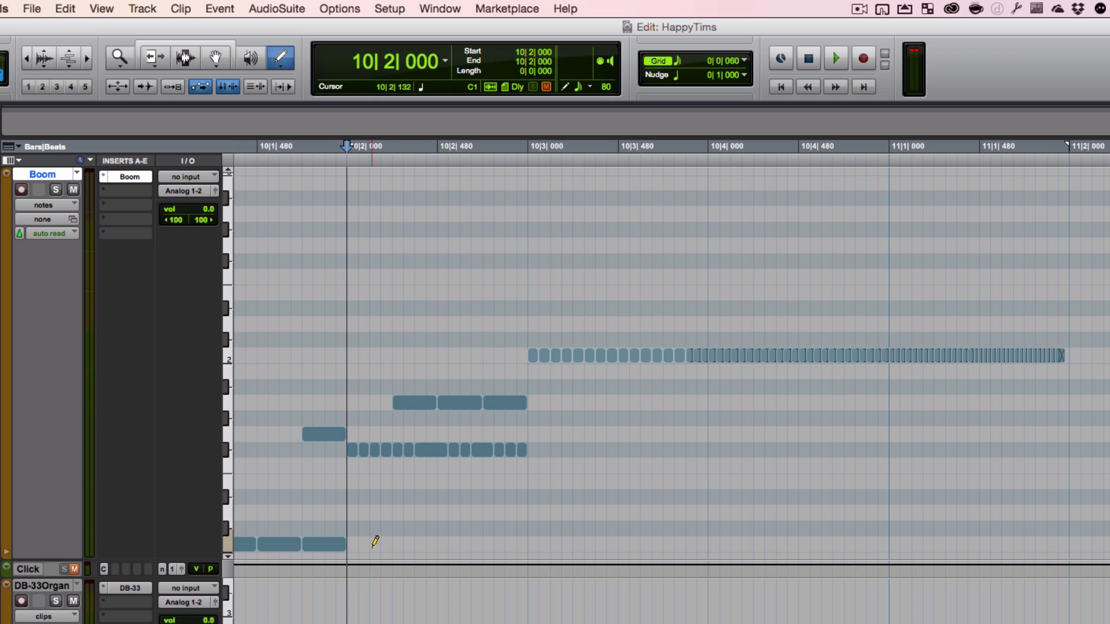
{"action": "left_click", "coordinate": [532, 528]}
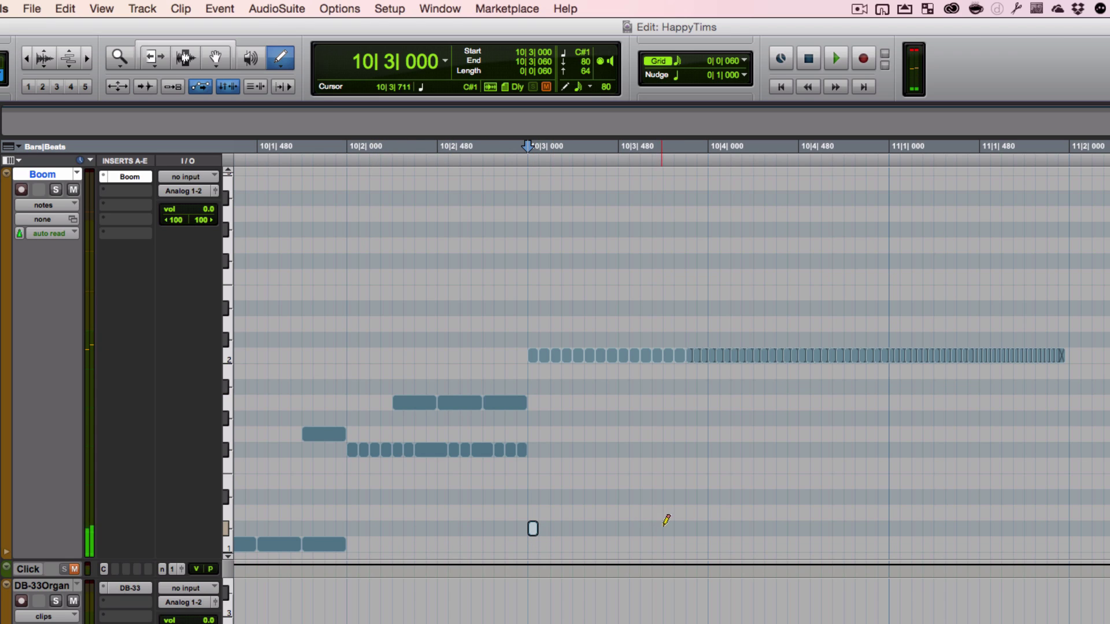
{"action": "left_click", "coordinate": [668, 529]}
{"action": "left_click", "coordinate": [724, 528]}
{"action": "left_click", "coordinate": [792, 528]}
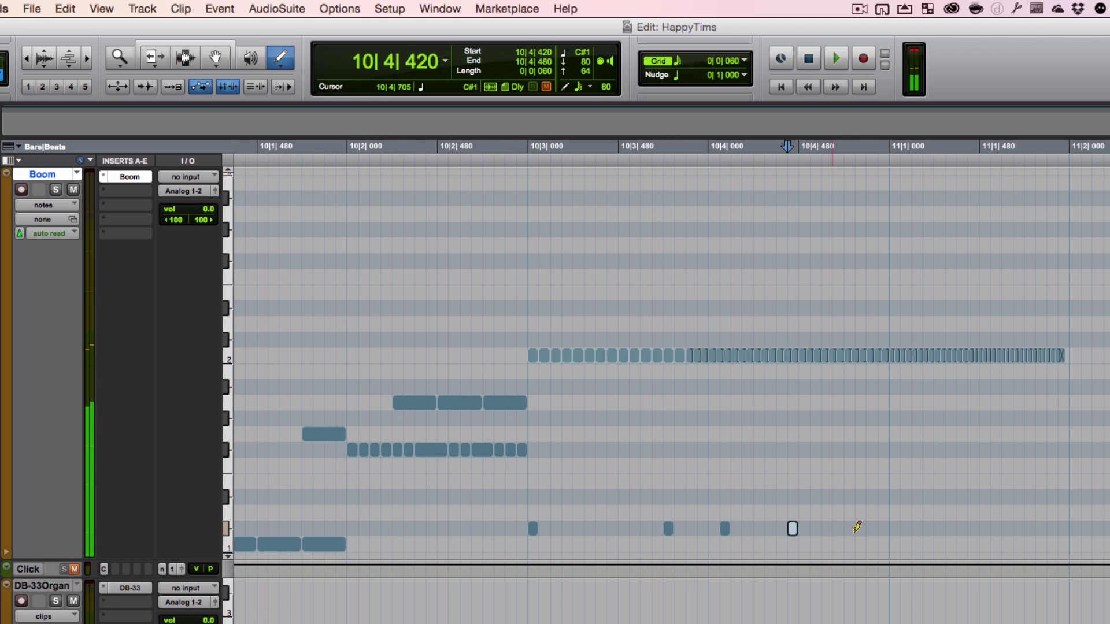
{"action": "left_click", "coordinate": [882, 528]}
- Add short C1 hits at 11|1|240, 11|1|660 and 10|3|000
{"action": "left_click", "coordinate": [939, 545]}
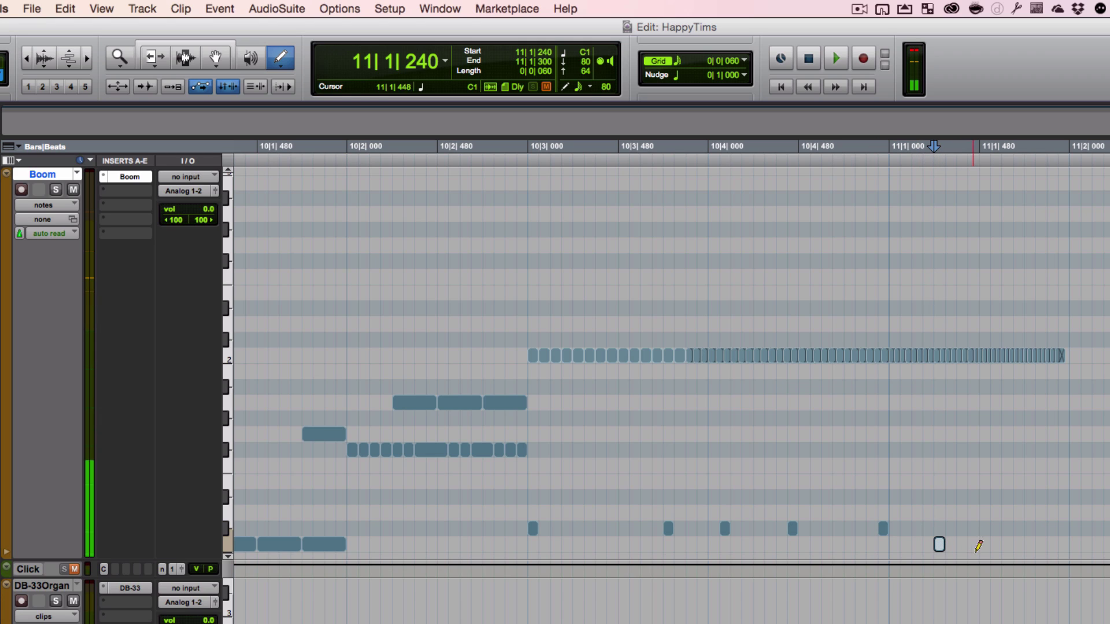
{"action": "left_click", "coordinate": [1018, 545]}
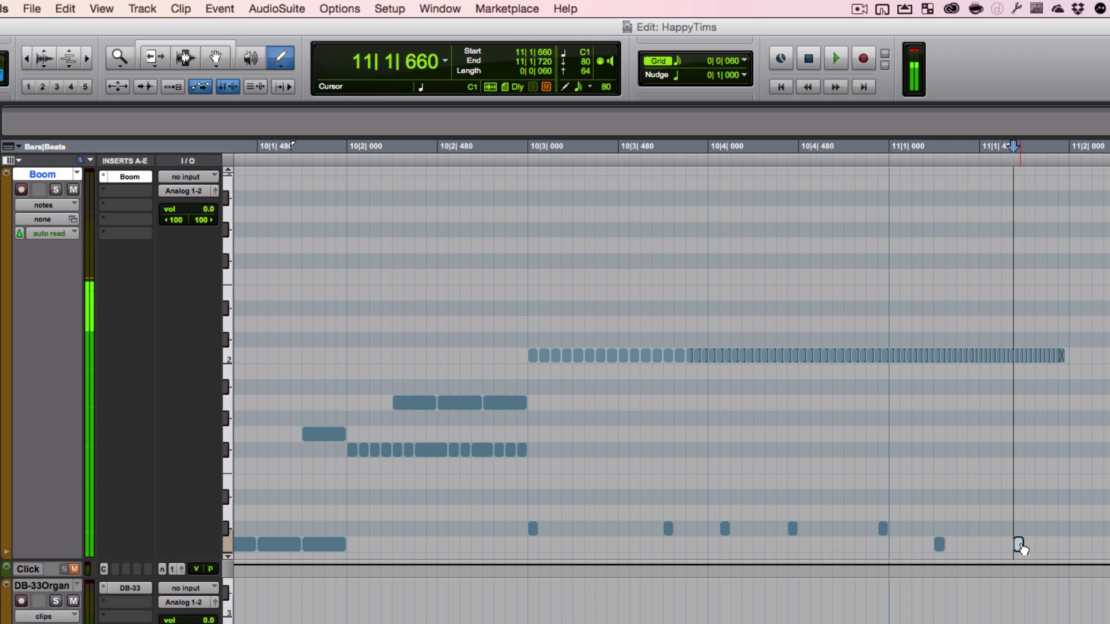
{"action": "left_click", "coordinate": [533, 545]}
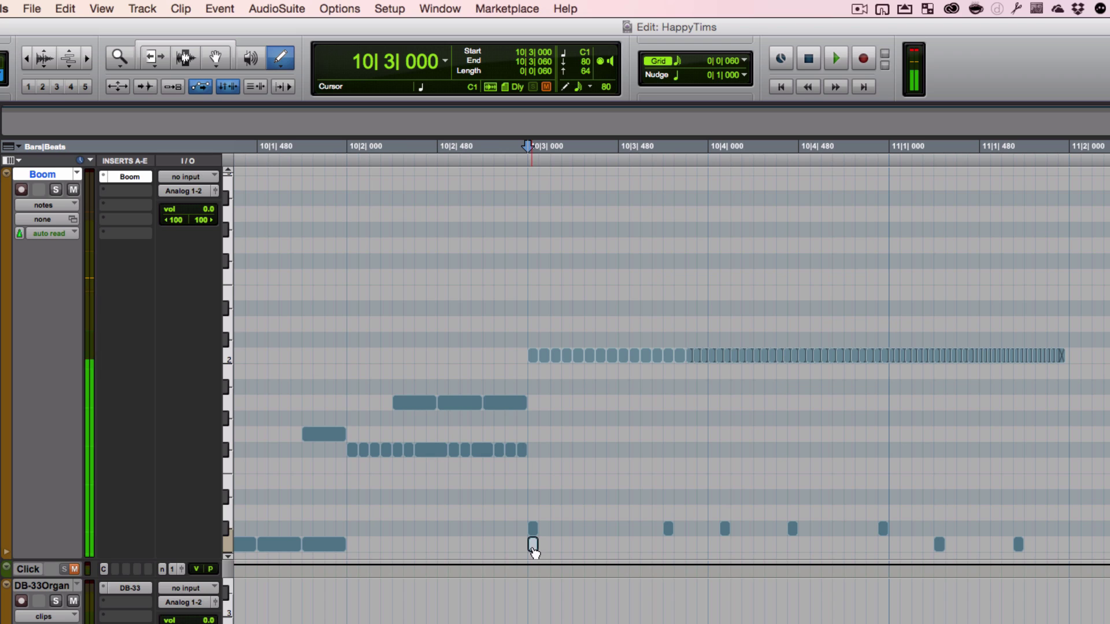
- Play the new hits back from 10|2|000, then zoom out to show bars 8–12
{"action": "left_click", "coordinate": [349, 151]}
{"action": "key", "text": "space"}
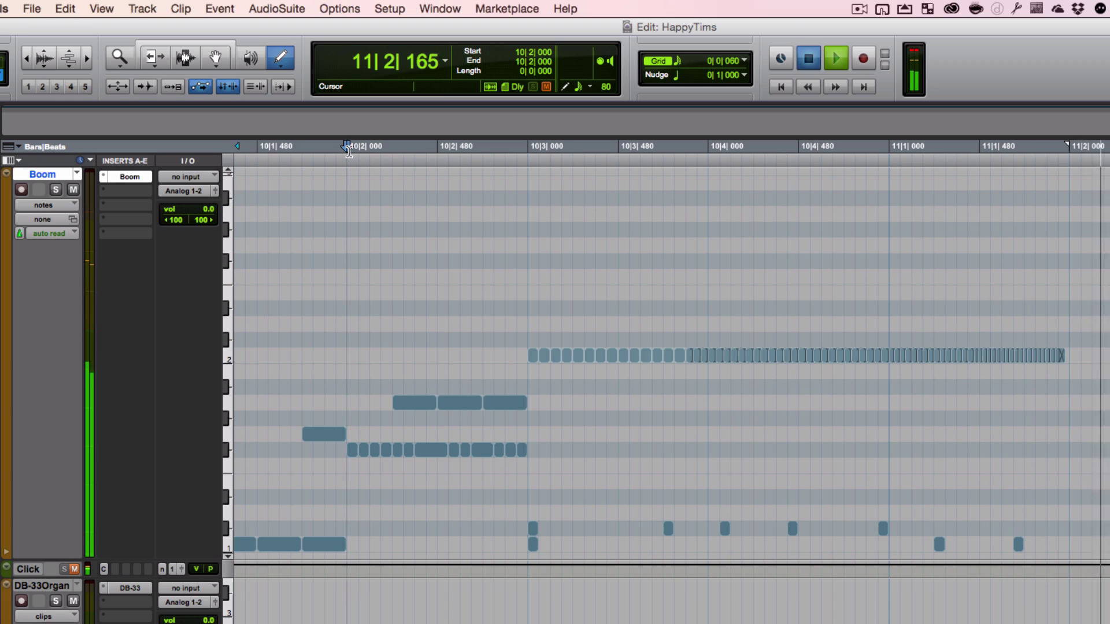
{"action": "key", "text": "space"}
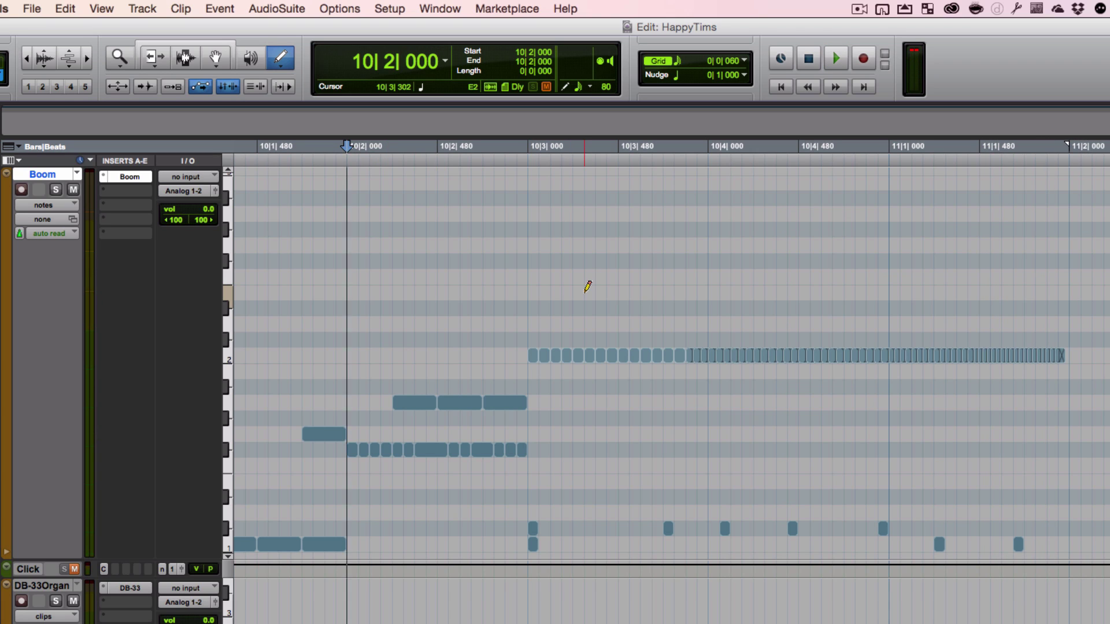
{"action": "key", "text": "r"}
{"action": "key", "text": "r"}
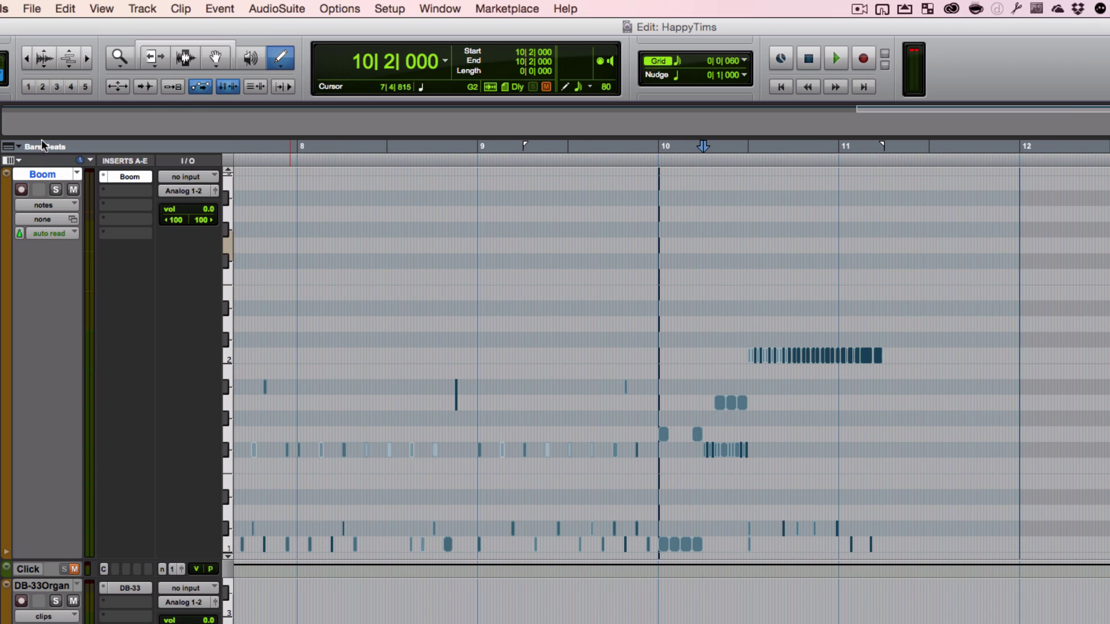
{"action": "key", "text": "r"}
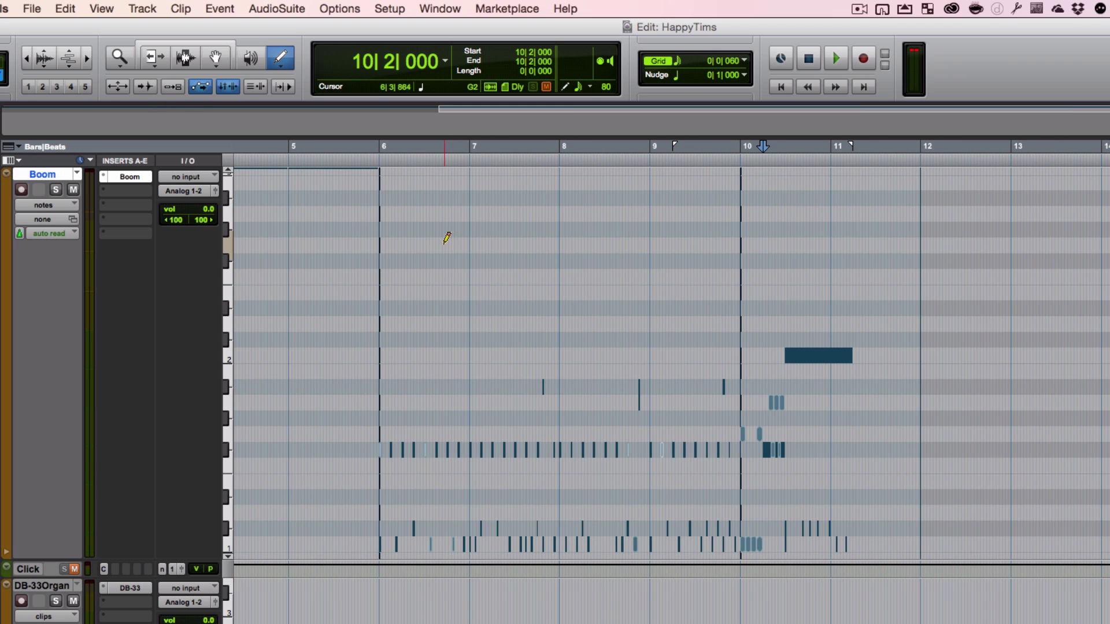
- Display the Boom track as clips Boom-07 and Boom-08, play from bar 5, then place the cursor at bar 10
{"action": "left_click", "coordinate": [45, 210]}
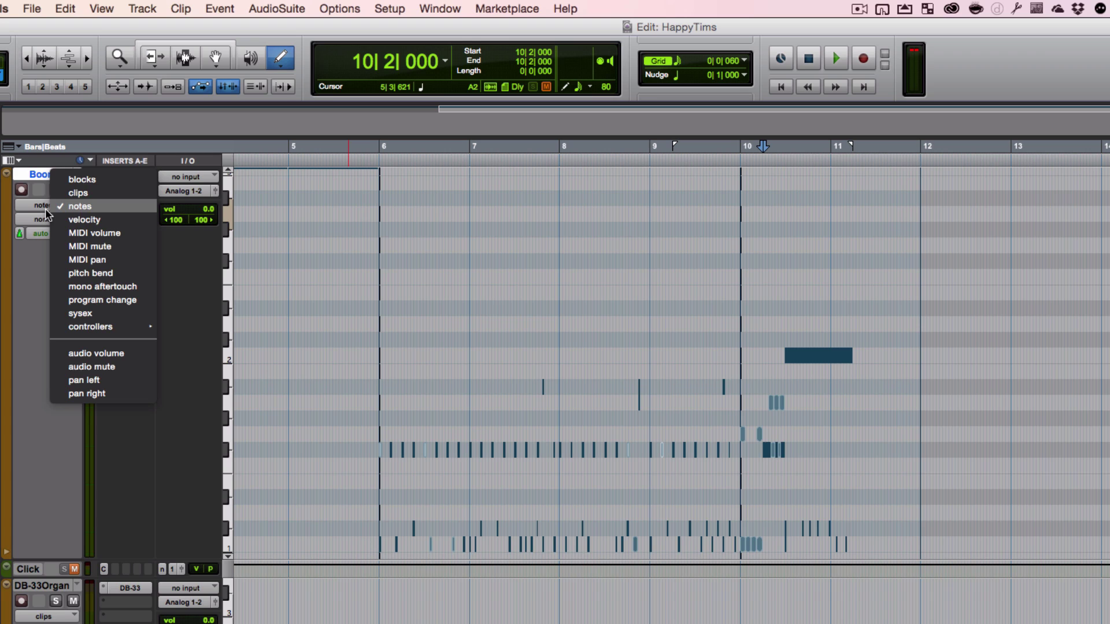
{"action": "left_click", "coordinate": [62, 194]}
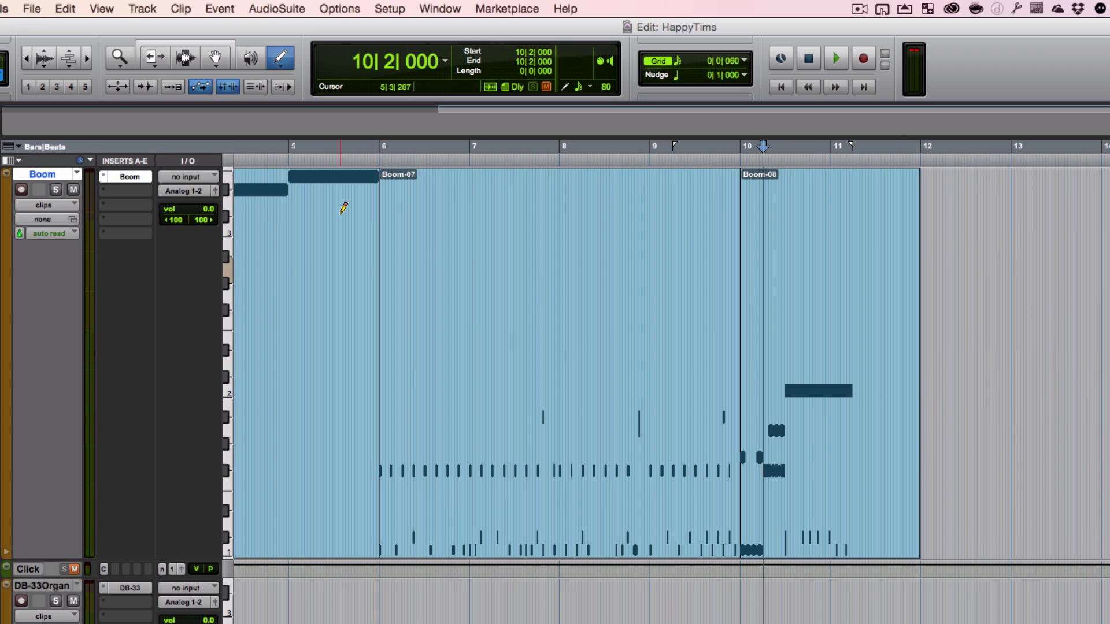
{"action": "left_click", "coordinate": [289, 164]}
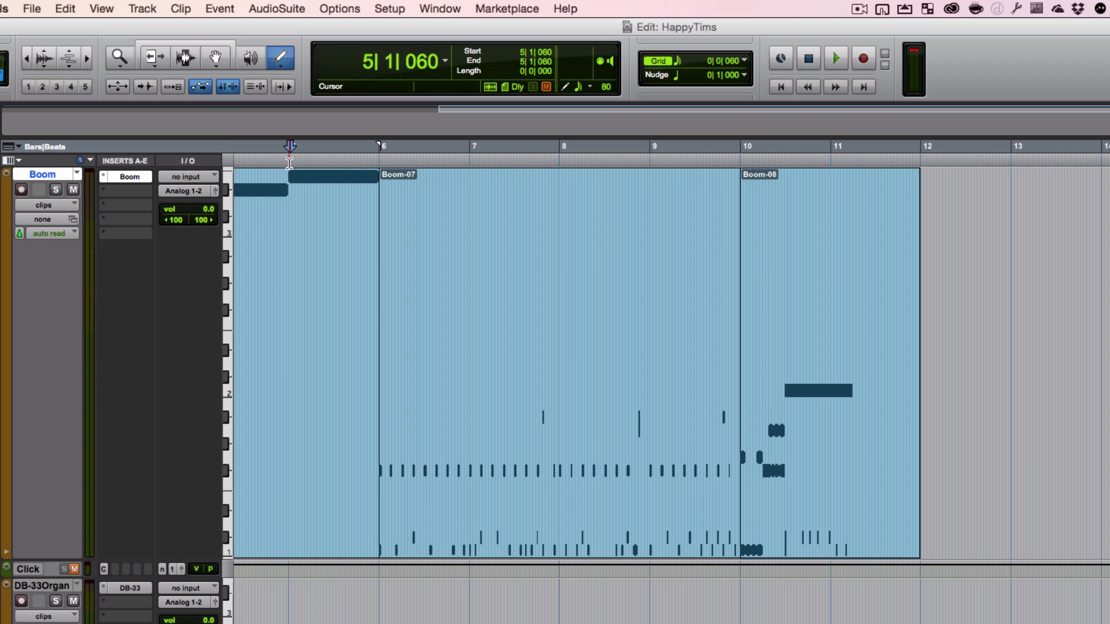
{"action": "key", "text": "space"}
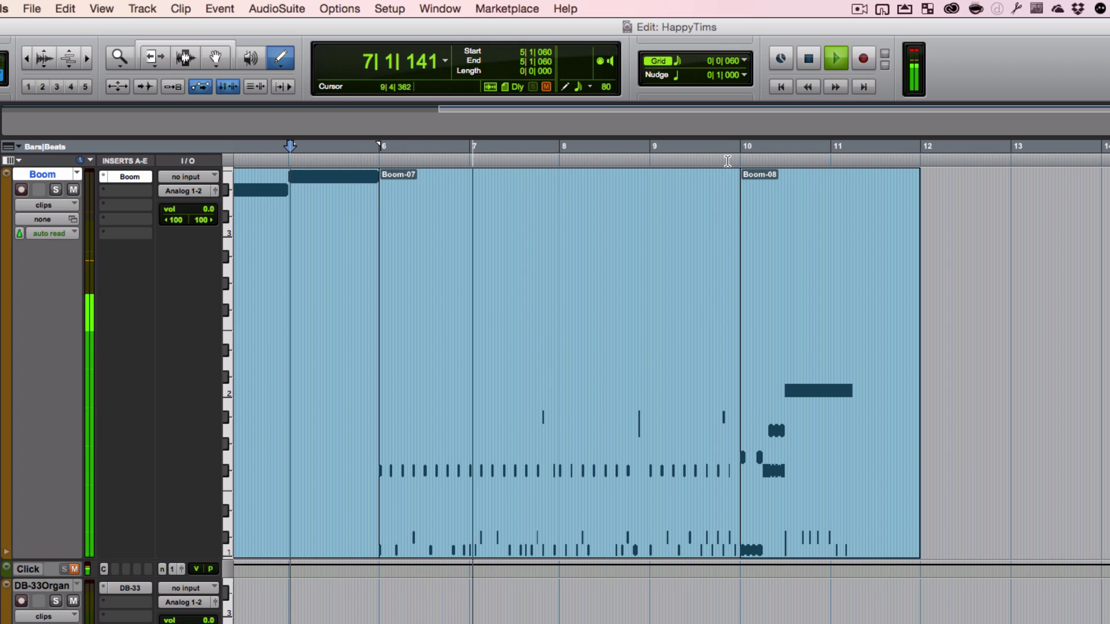
{"action": "left_click", "coordinate": [740, 149]}
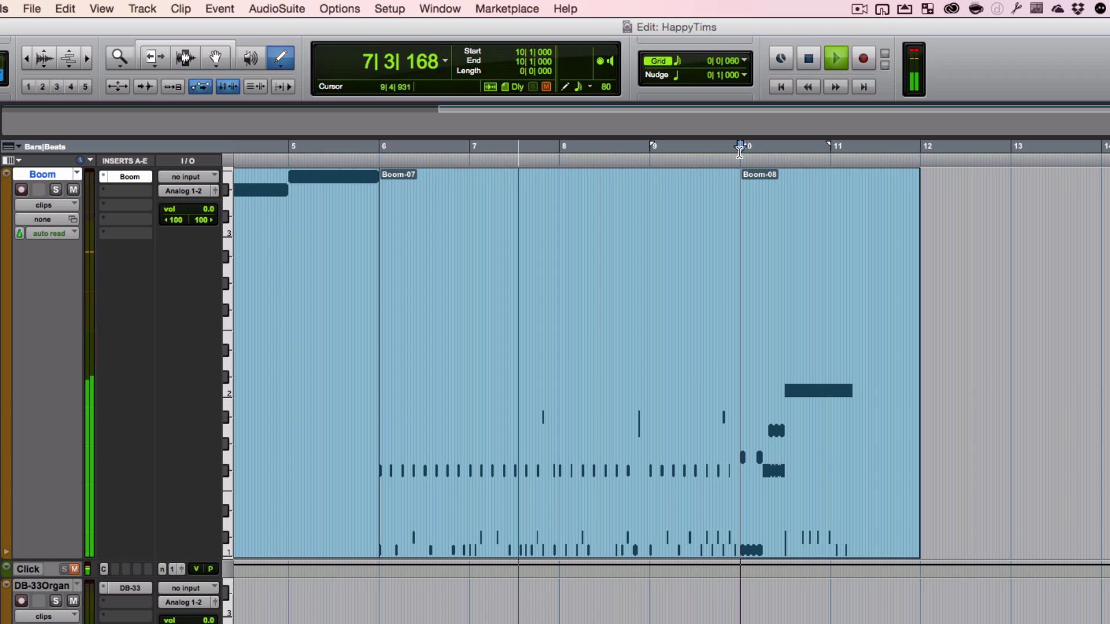